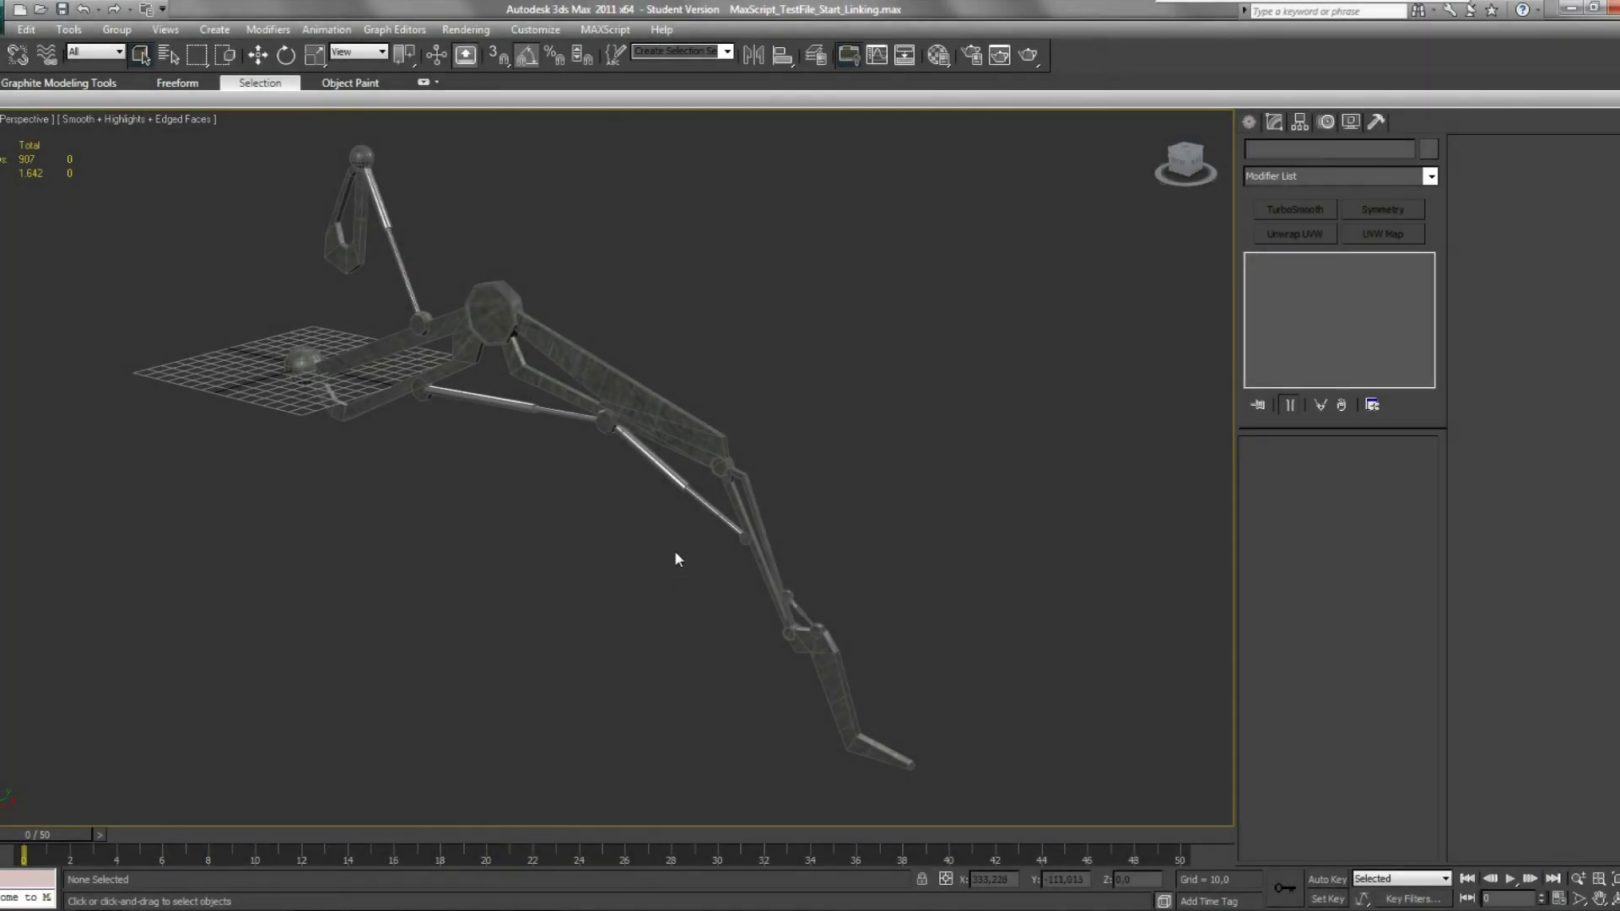
Select the single mesh that makes up the whole mechanical leg.
{"action": "middle_click_drag", "start_coordinate": [632, 509], "coordinate": [645, 522]}
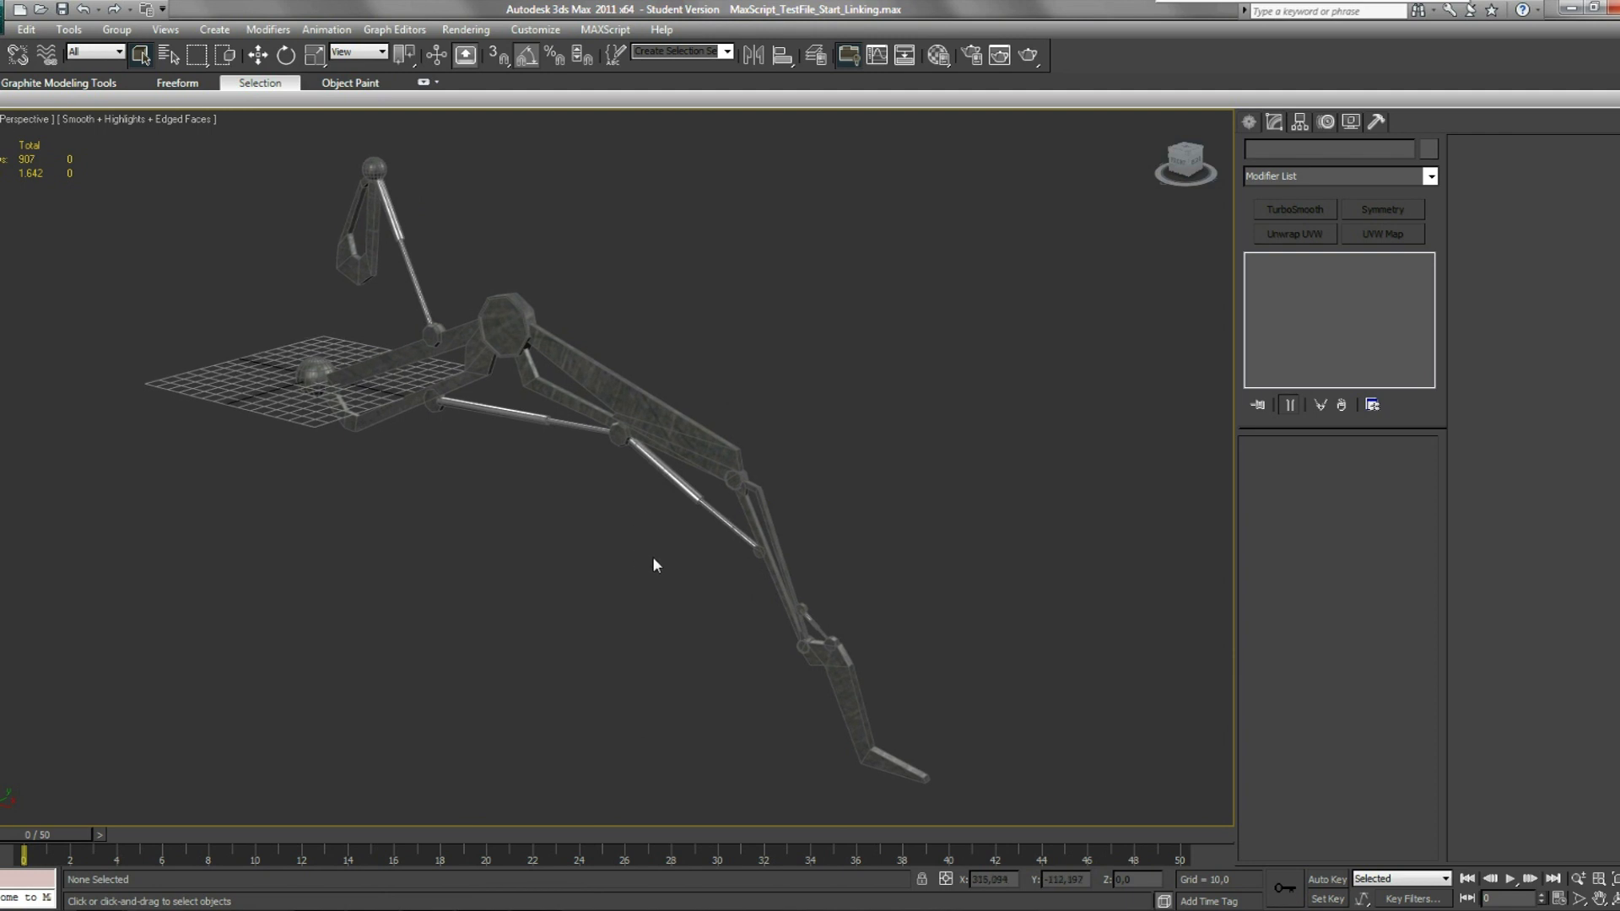
{"action": "middle_click_drag", "start_coordinate": [655, 560], "coordinate": [669, 525], "text": "alt"}
{"action": "left_click", "coordinate": [678, 403]}
{"action": "middle_click_drag", "start_coordinate": [677, 403], "coordinate": [756, 425], "text": "alt"}
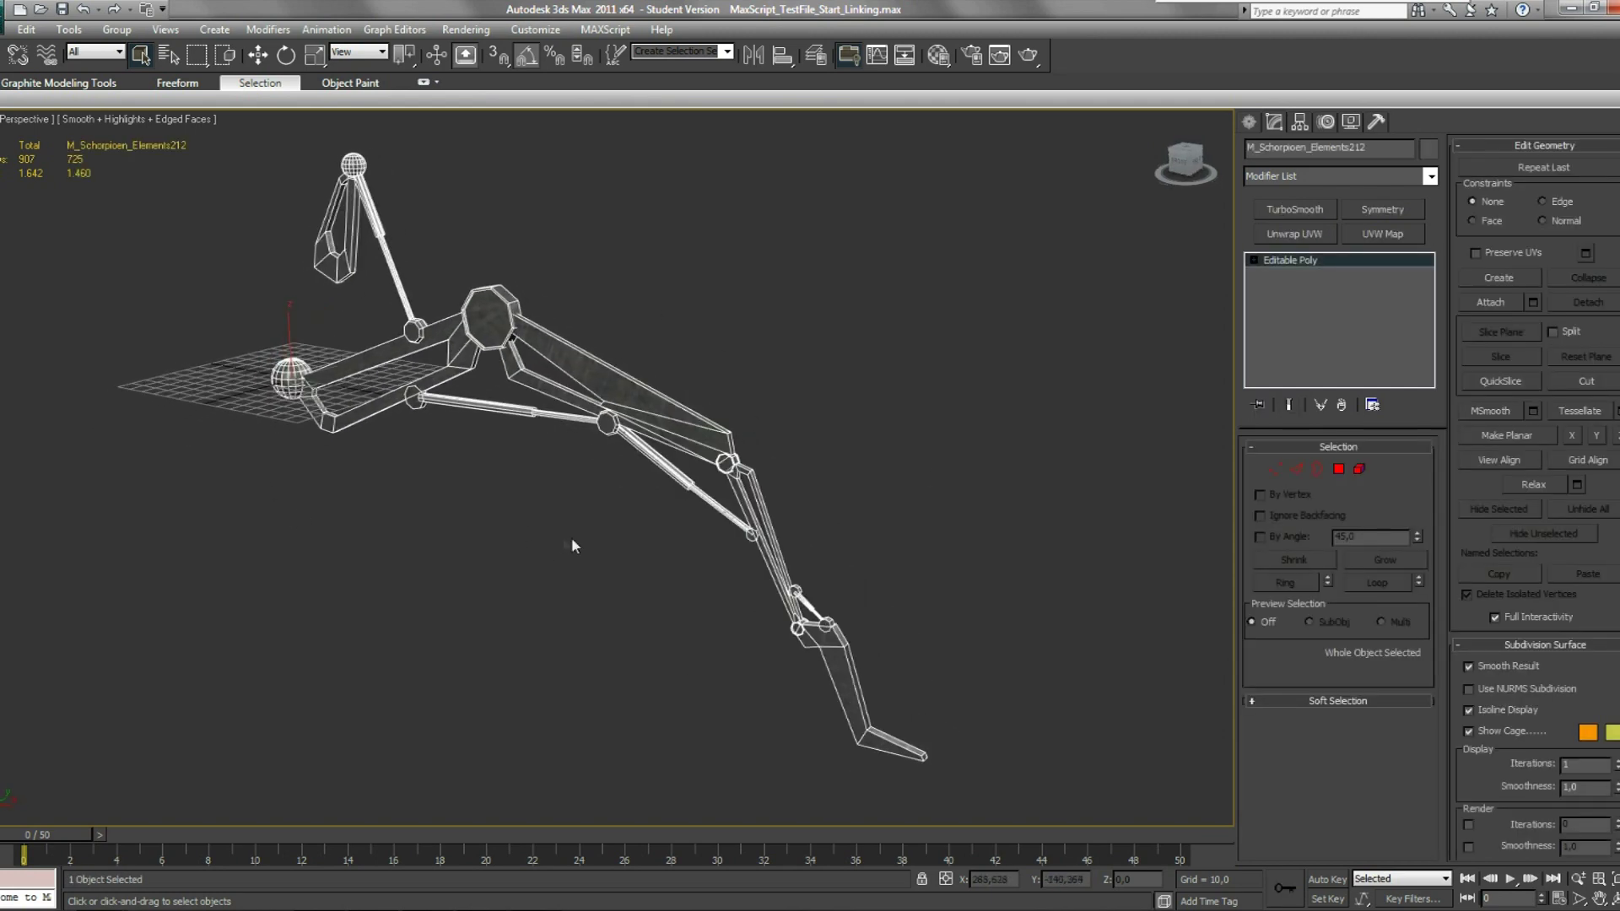
Run the Automatic_Skinning.ms script and move its Skinning dialog clear of the leg model.
{"action": "left_click", "coordinate": [605, 29]}
{"action": "left_click", "coordinate": [637, 71]}
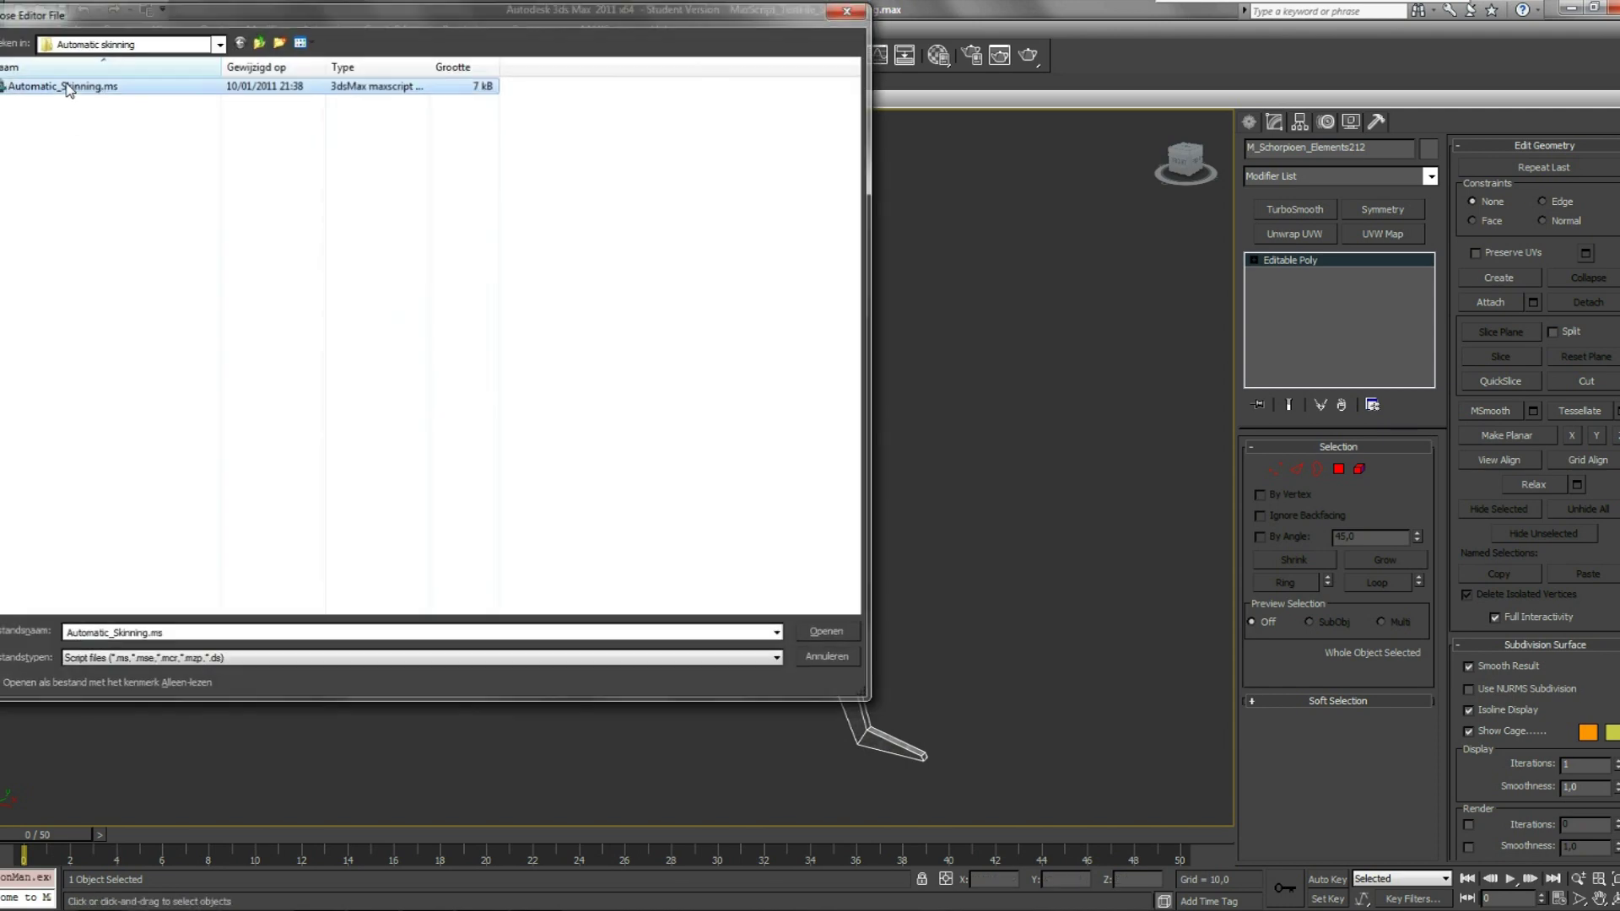
{"action": "double_click", "coordinate": [67, 89]}
{"action": "left_click_drag", "start_coordinate": [764, 245], "coordinate": [1065, 249]}
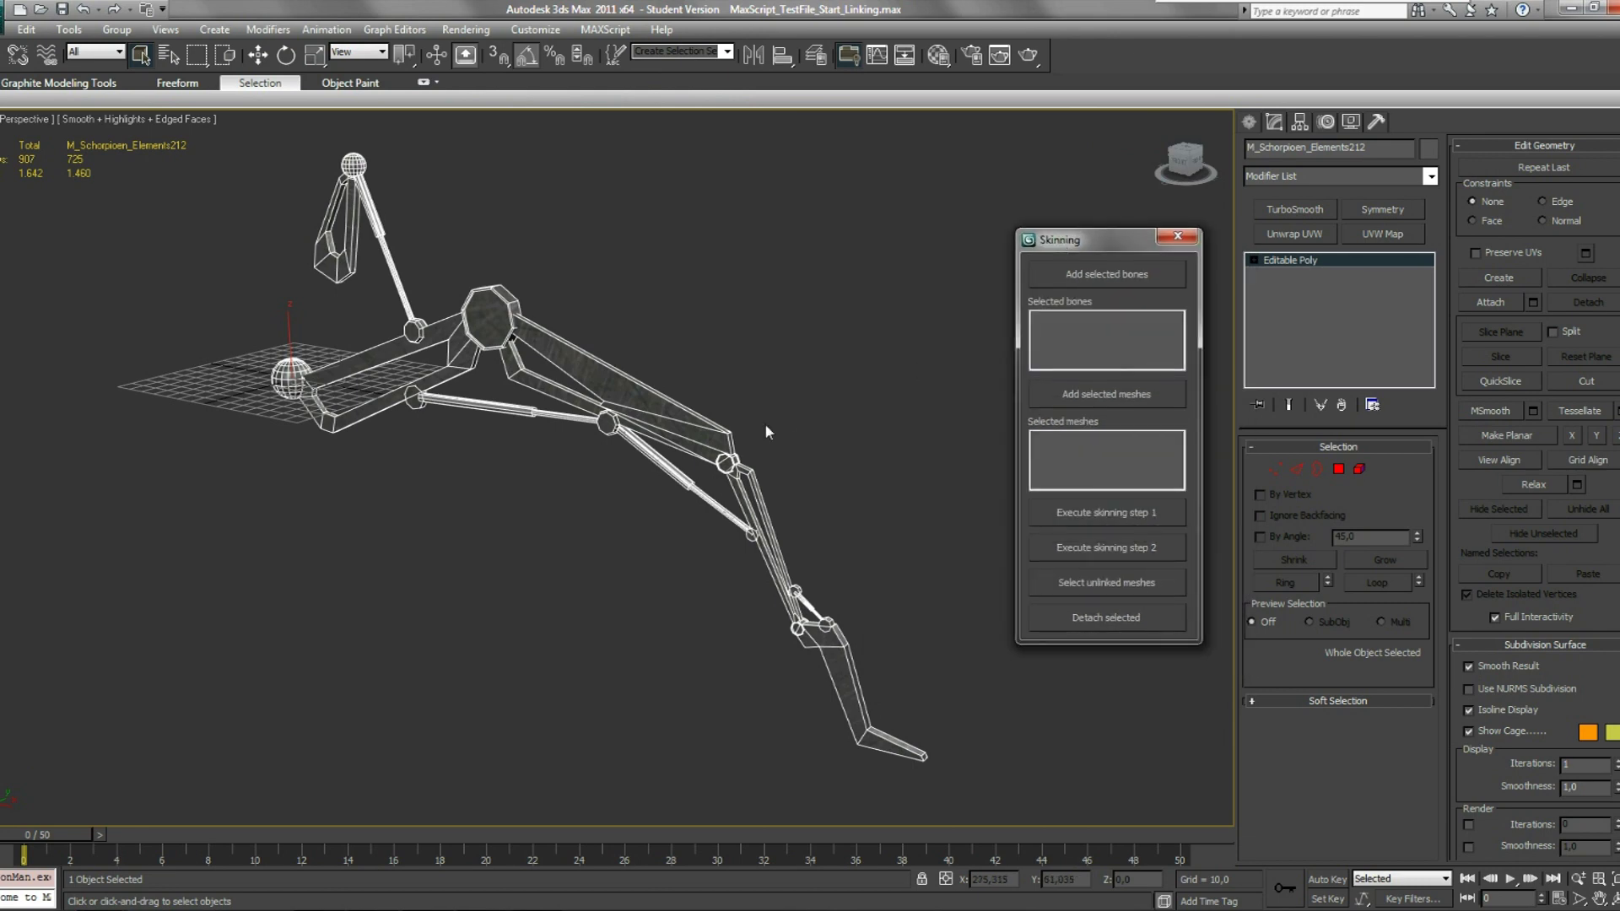
Detach the selected leg mesh into separate element objects with the Skinning script.
{"action": "middle_click_drag", "start_coordinate": [766, 432], "coordinate": [615, 439], "text": "alt"}
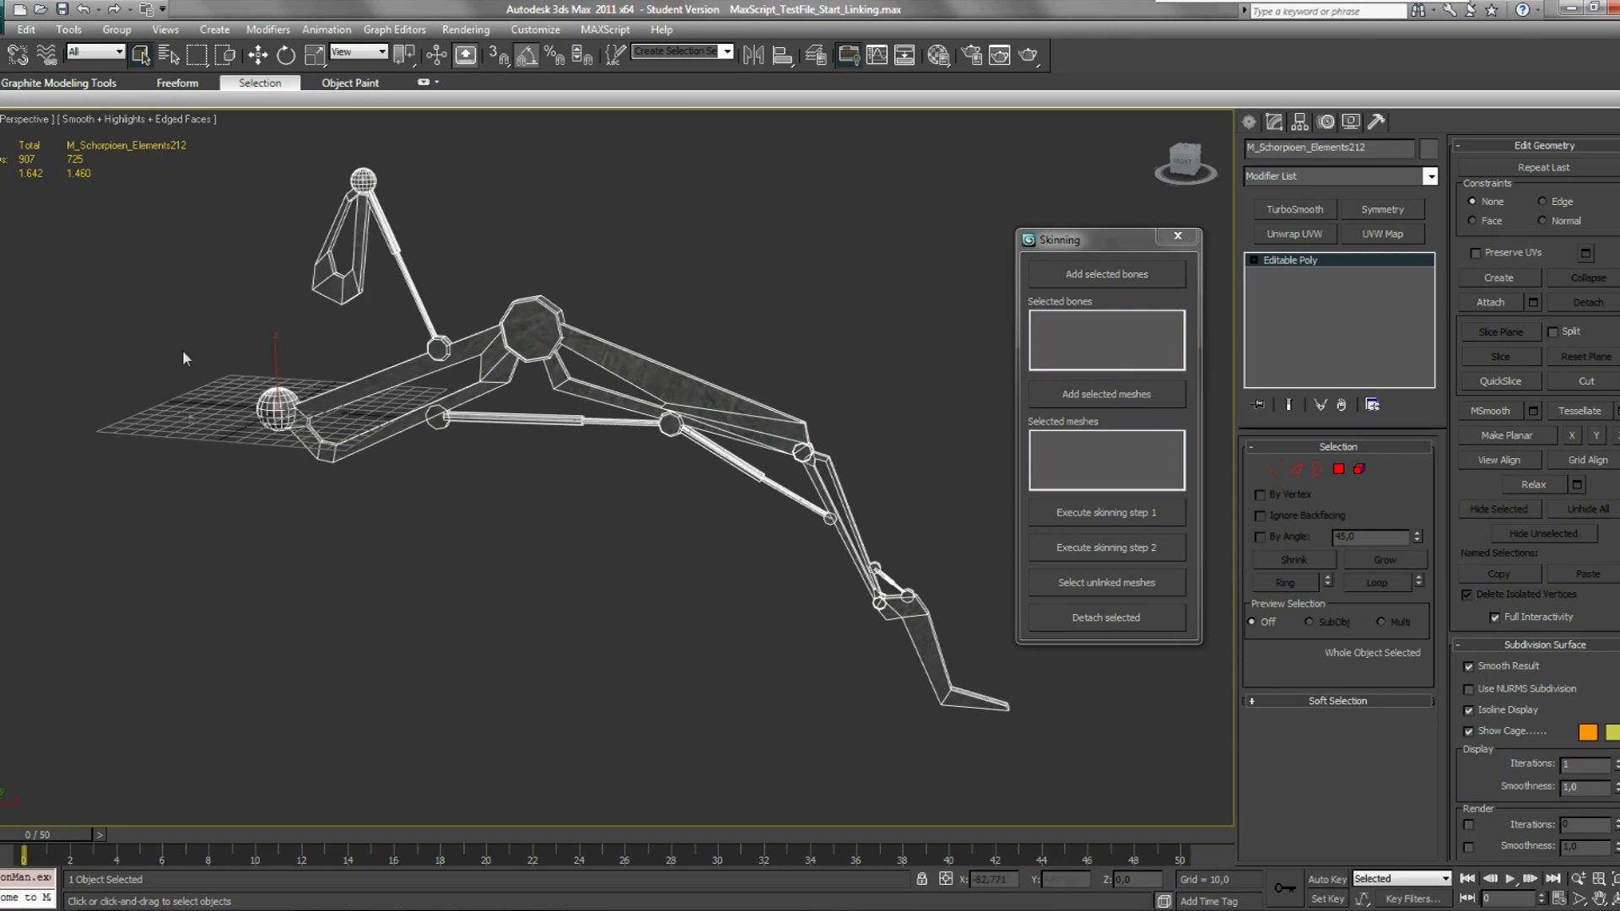
{"action": "mouse_move", "coordinate": [540, 435]}
{"action": "middle_mouse_down", "text": "alt"}
{"action": "mouse_move", "coordinate": [499, 438]}
{"action": "mouse_move", "coordinate": [539, 428]}
{"action": "middle_mouse_up", "text": "alt"}
{"action": "middle_click_drag", "start_coordinate": [612, 473], "coordinate": [647, 500], "text": "alt"}
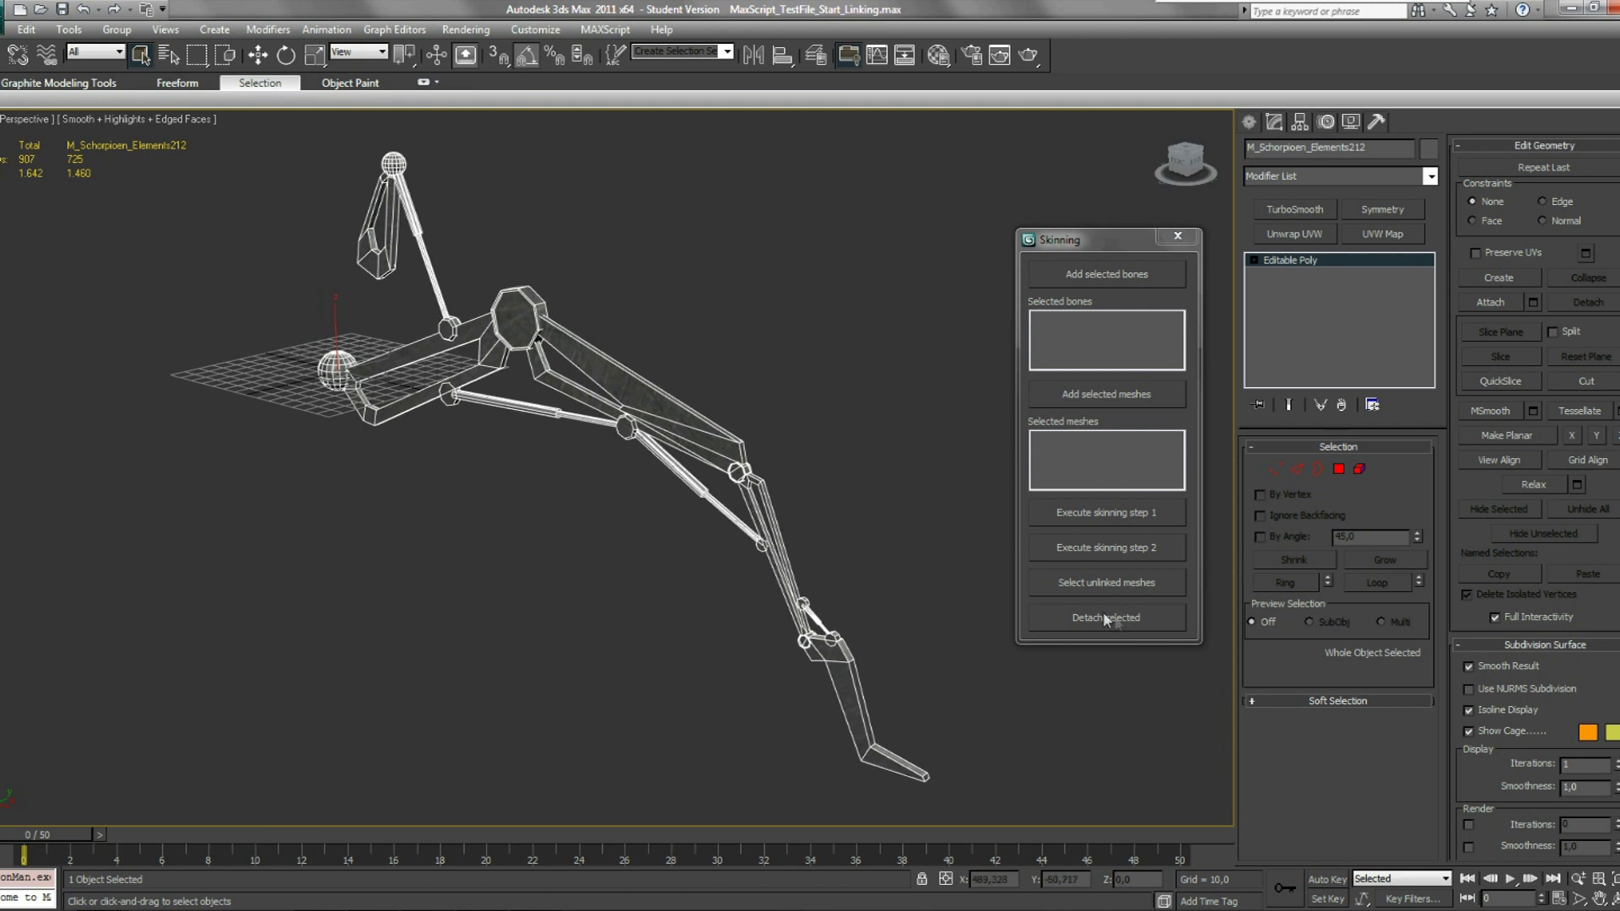
{"action": "left_click", "coordinate": [1106, 617]}
{"action": "middle_click_drag", "start_coordinate": [618, 474], "coordinate": [649, 454], "text": "alt"}
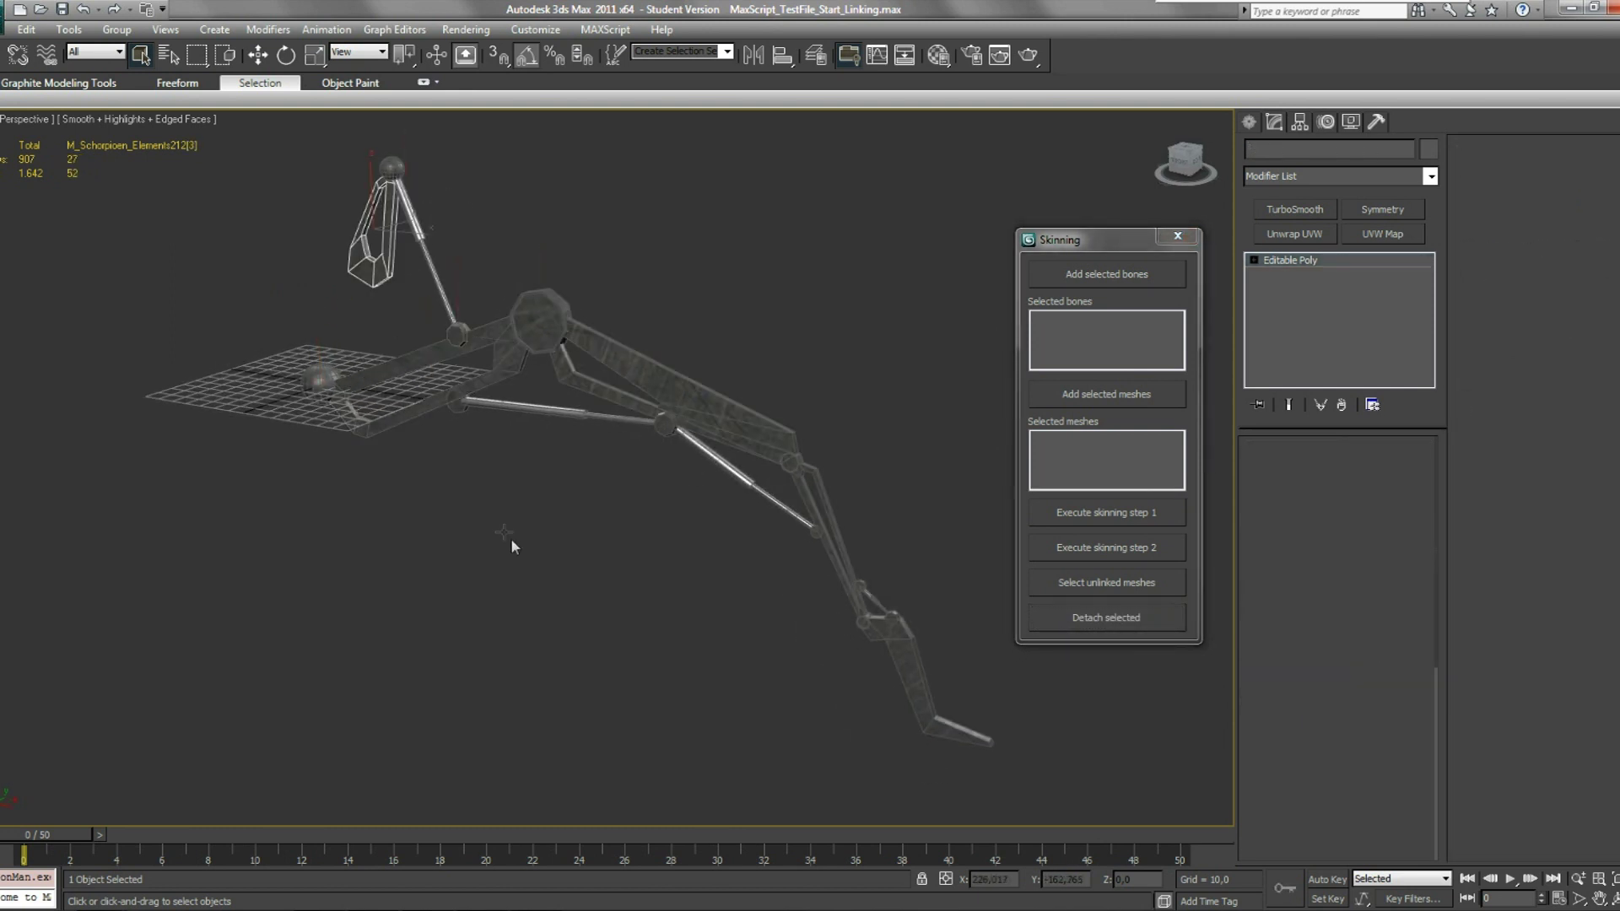
Show the bone rig with the layer manager, and hide and freeze the 0 (default) layer holding the meshes.
{"action": "left_click", "coordinate": [815, 57]}
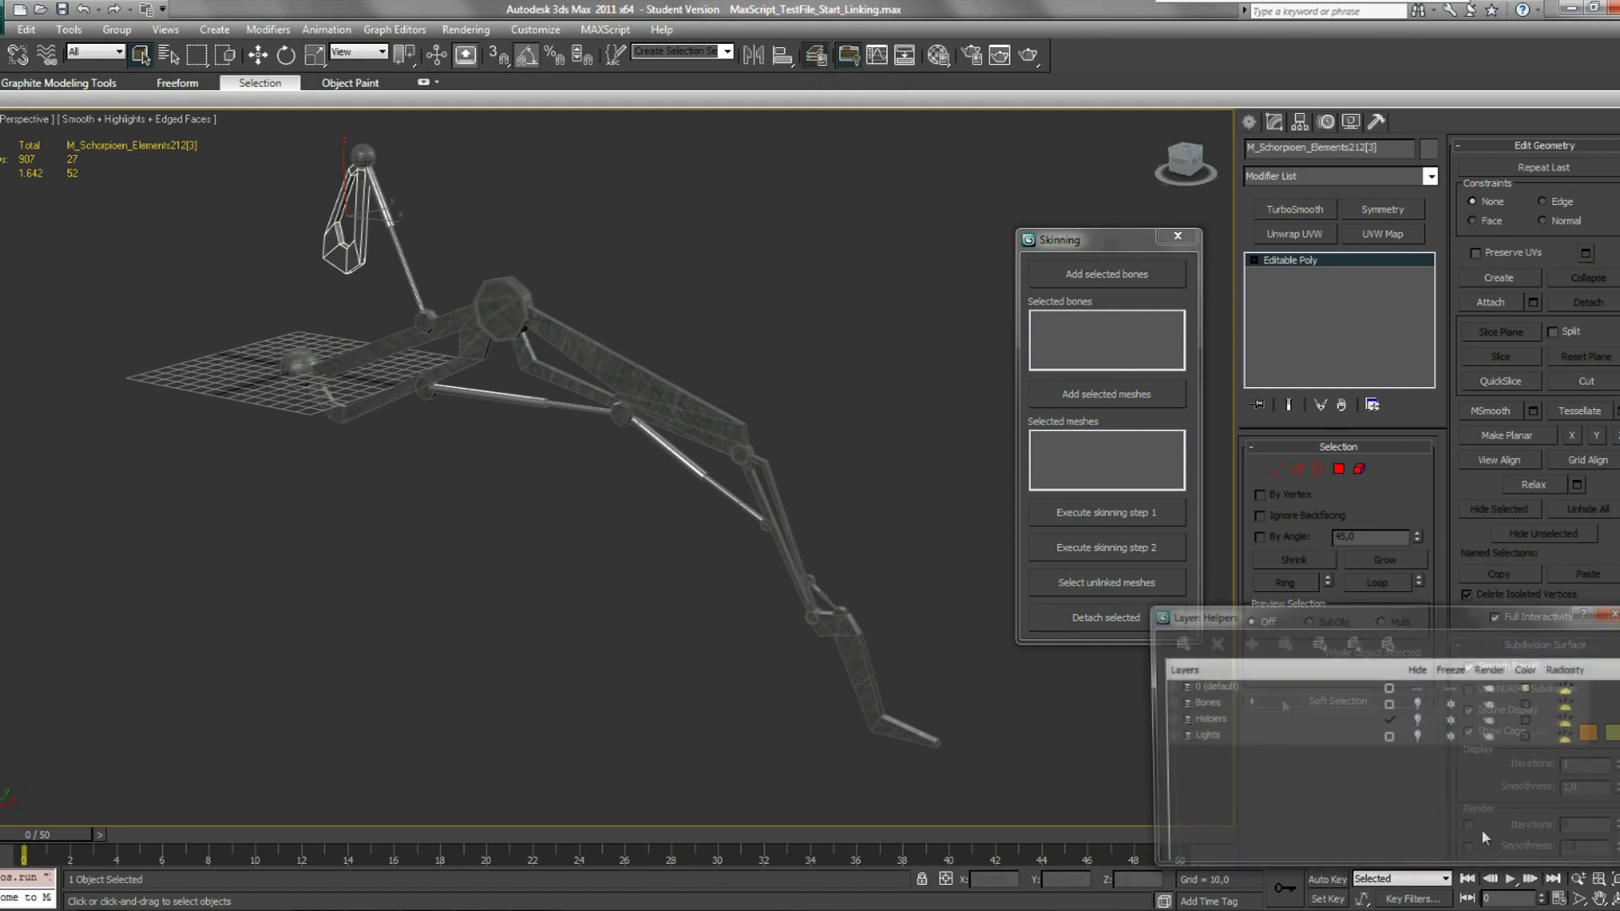
{"action": "left_click", "coordinate": [1426, 705]}
{"action": "middle_click_drag", "start_coordinate": [725, 607], "coordinate": [540, 519], "text": "alt"}
{"action": "left_click", "coordinate": [1418, 687]}
{"action": "left_click", "coordinate": [1447, 688]}
{"action": "middle_click_drag", "start_coordinate": [709, 533], "coordinate": [729, 553], "text": "alt"}
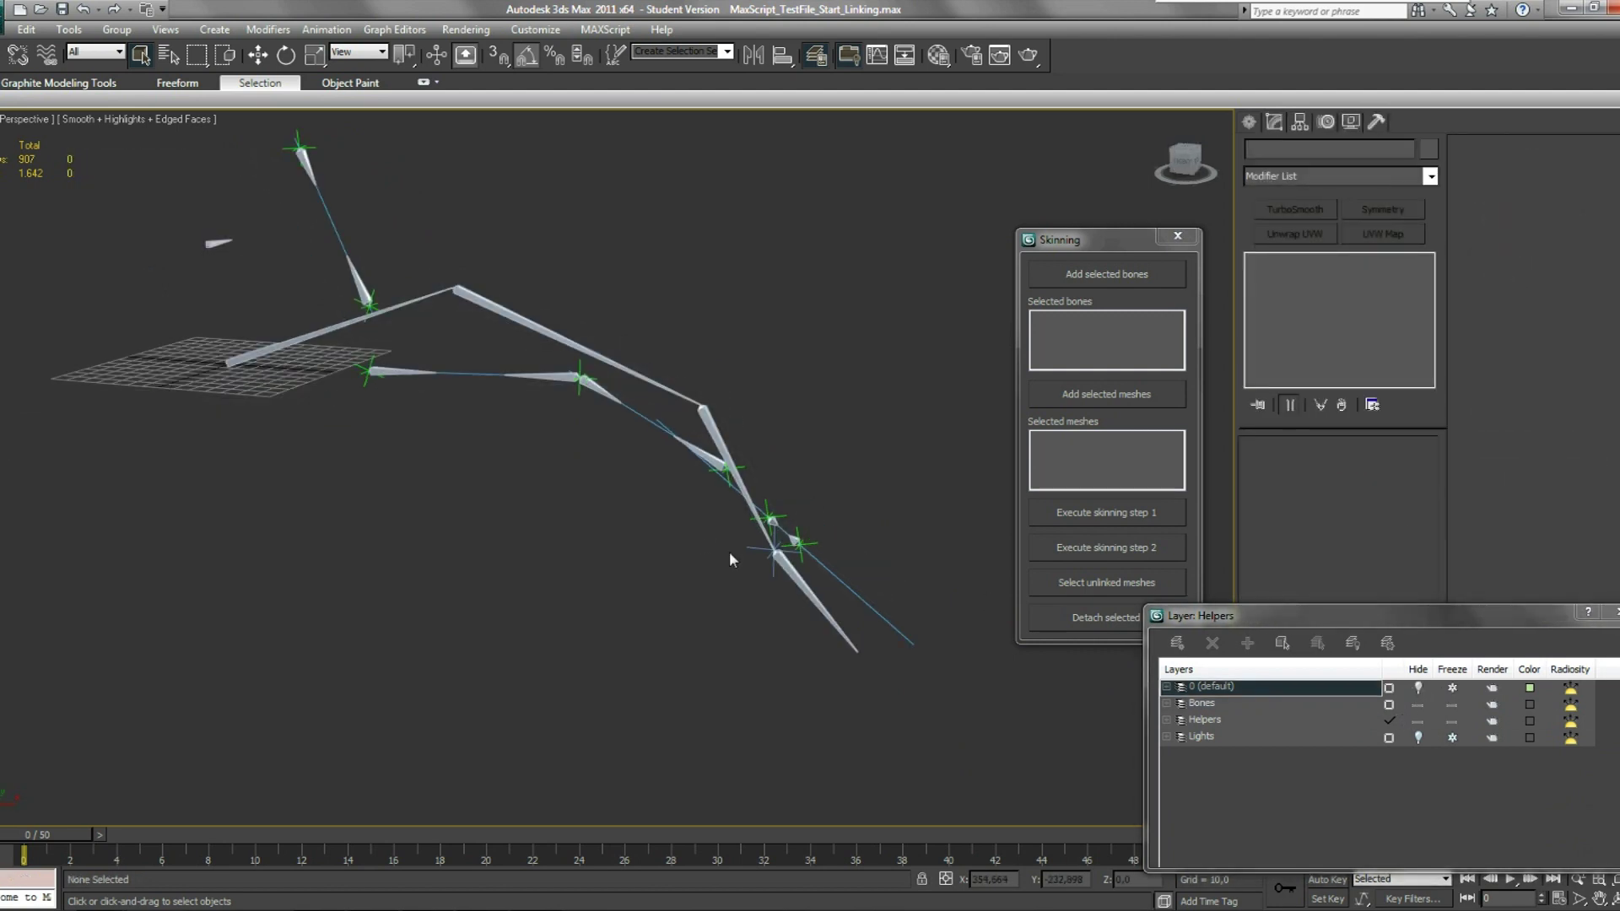
Try moving the rig at the lower leg and the B_Root bone, undoing each move.
{"action": "left_click_drag", "start_coordinate": [793, 537], "coordinate": [802, 462]}
{"action": "key", "text": "ctrl+z"}
{"action": "left_click", "coordinate": [216, 243]}
{"action": "left_click_drag", "start_coordinate": [206, 216], "coordinate": [235, 314]}
{"action": "key", "text": "ctrl+z"}
{"action": "middle_click_drag", "start_coordinate": [409, 530], "coordinate": [565, 558]}
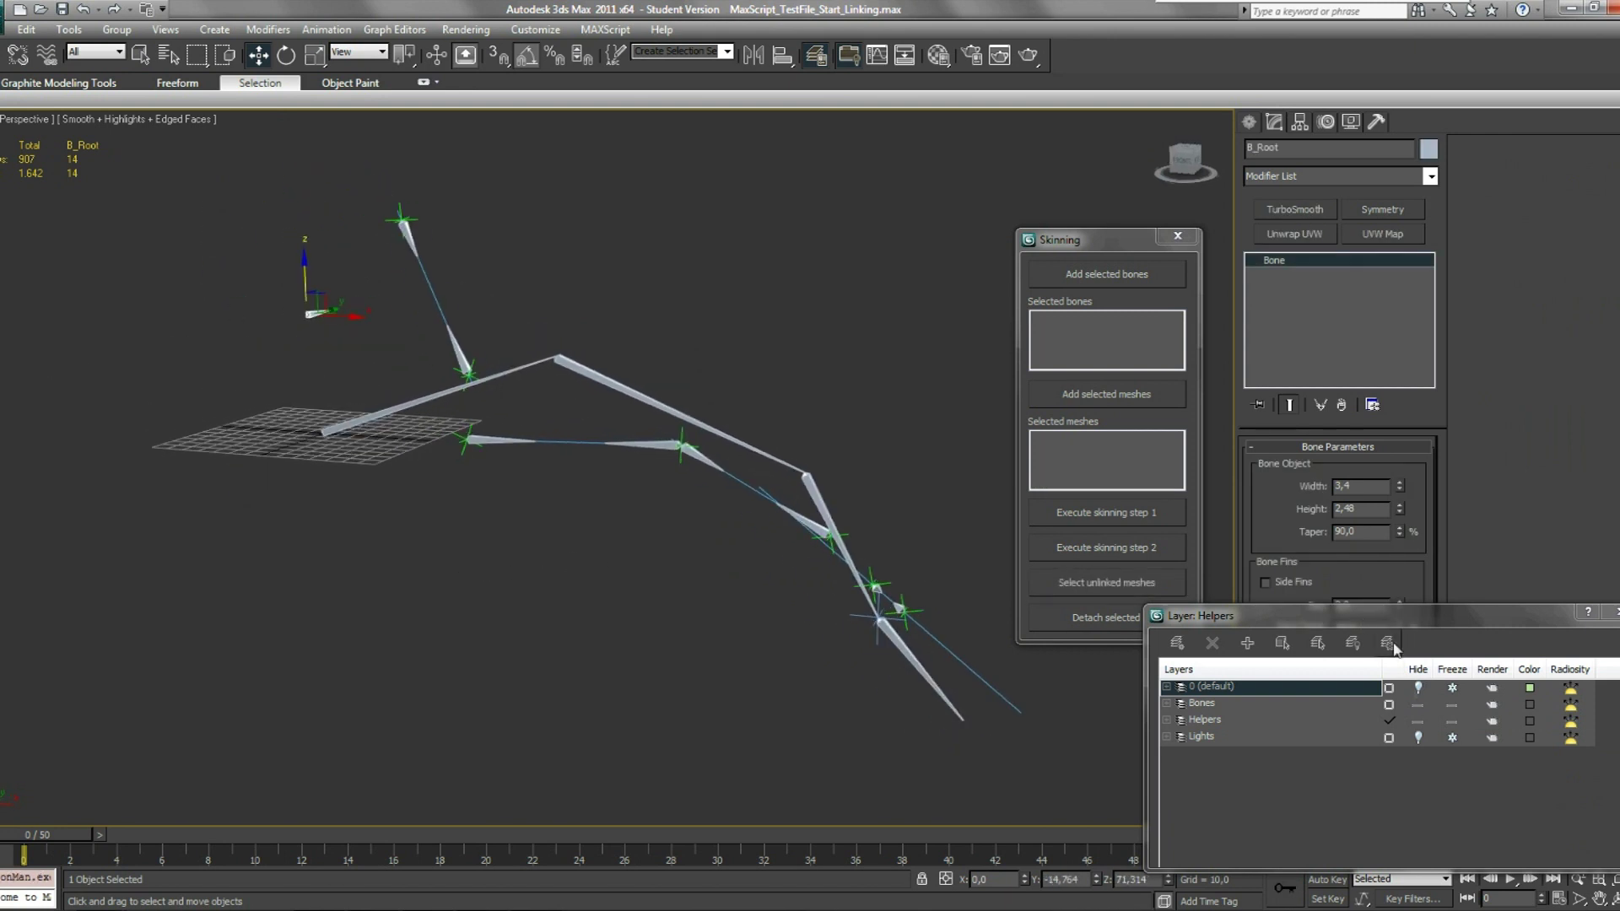
Unhide and unfreeze the 0 (default) layer and display the viewport in wireframe.
{"action": "left_click", "coordinate": [1419, 686]}
{"action": "left_click", "coordinate": [1452, 687]}
{"action": "scroll", "coordinate": [555, 391], "scroll_direction": "up", "scroll_amount": 10}
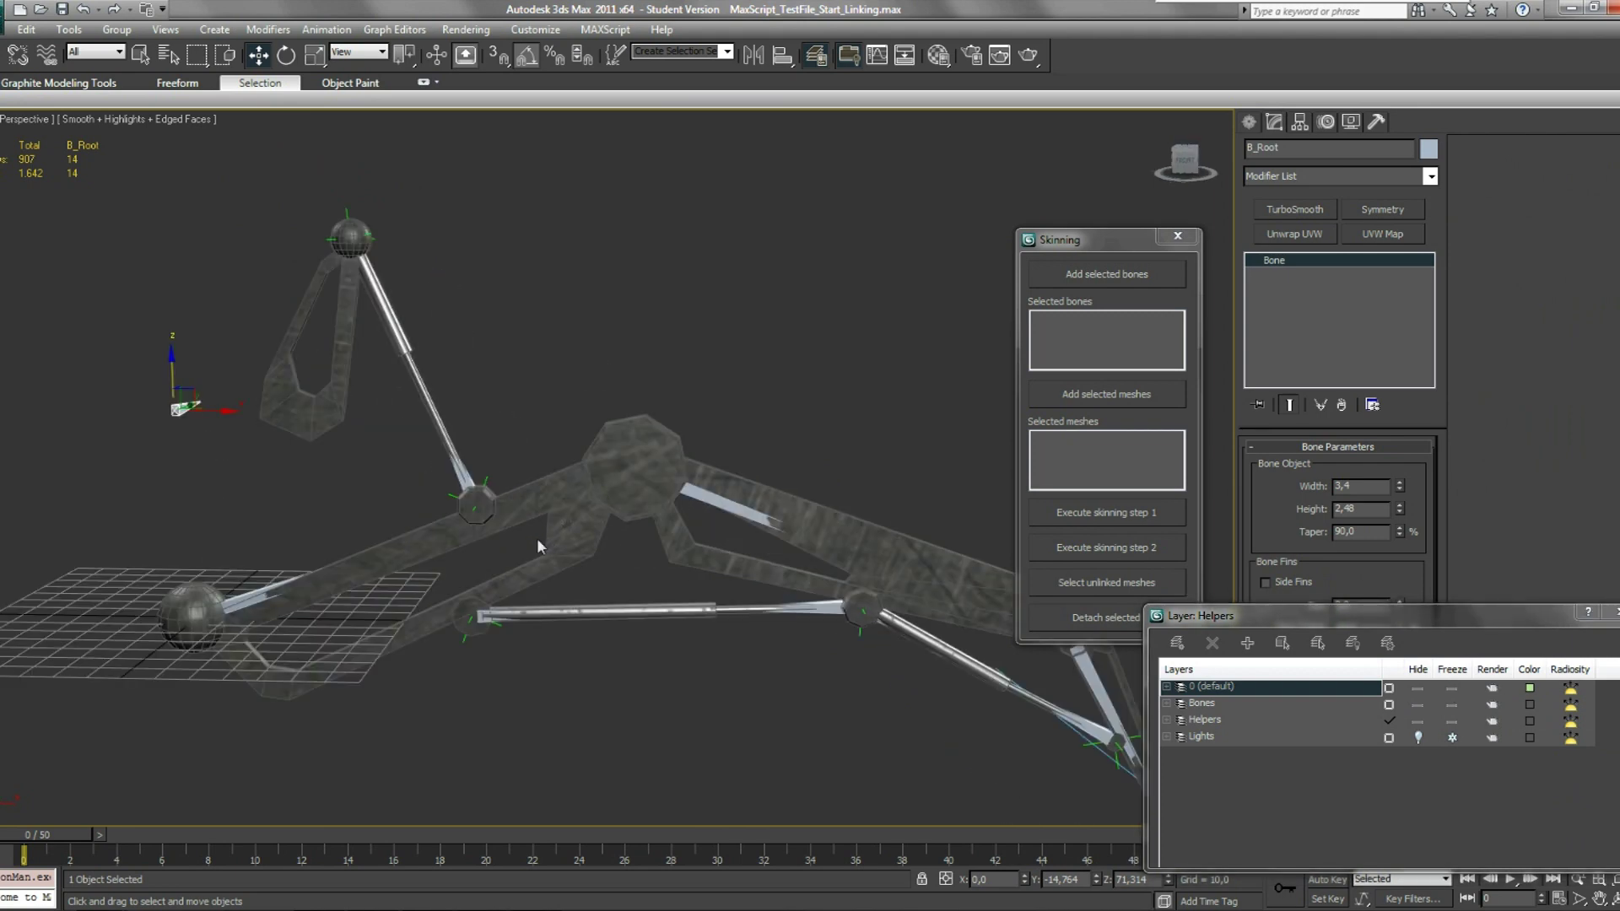
{"action": "key", "text": "F3"}
{"action": "middle_click_drag", "start_coordinate": [596, 499], "coordinate": [664, 513]}
{"action": "left_click", "coordinate": [677, 456]}
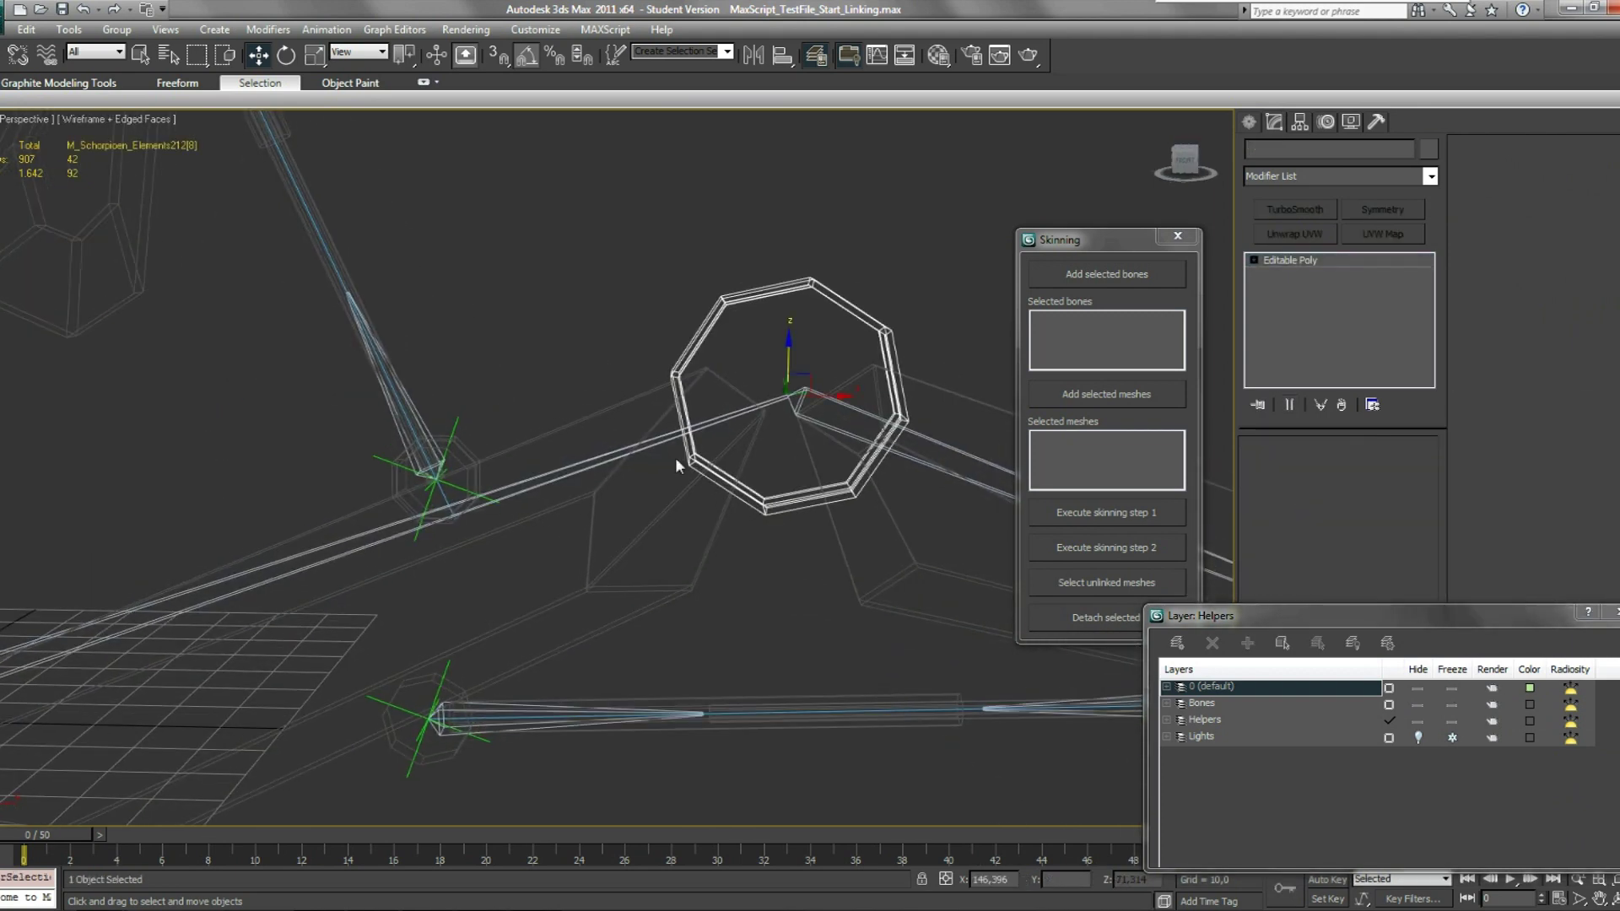
{"action": "middle_click_drag", "start_coordinate": [674, 457], "coordinate": [634, 447], "text": "alt"}
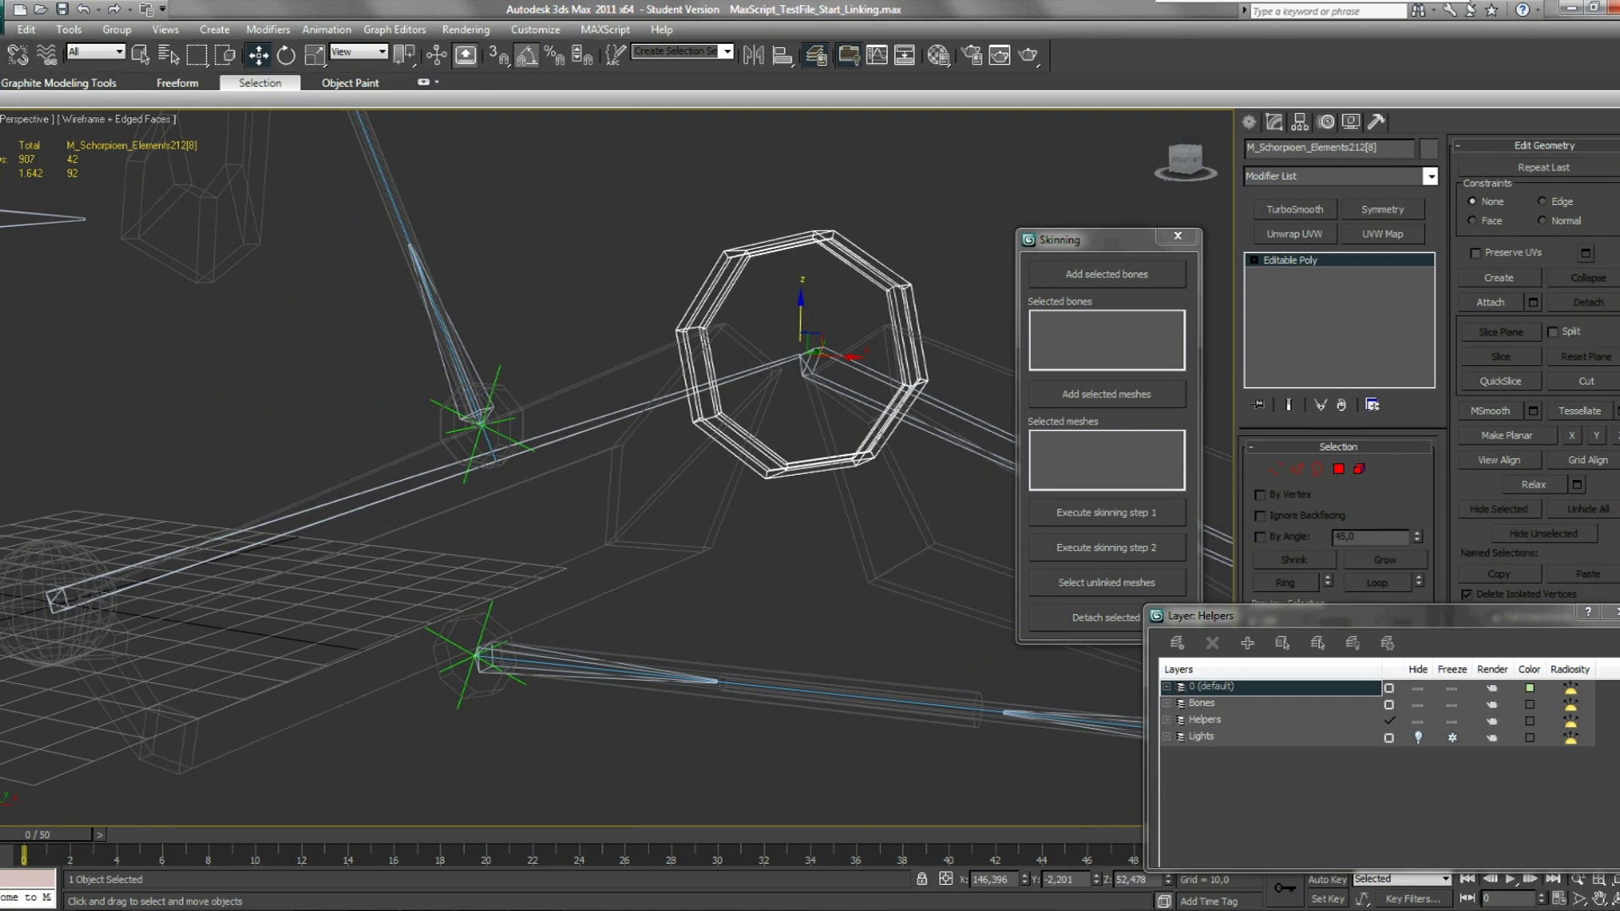
{"action": "left_click", "coordinate": [17, 56]}
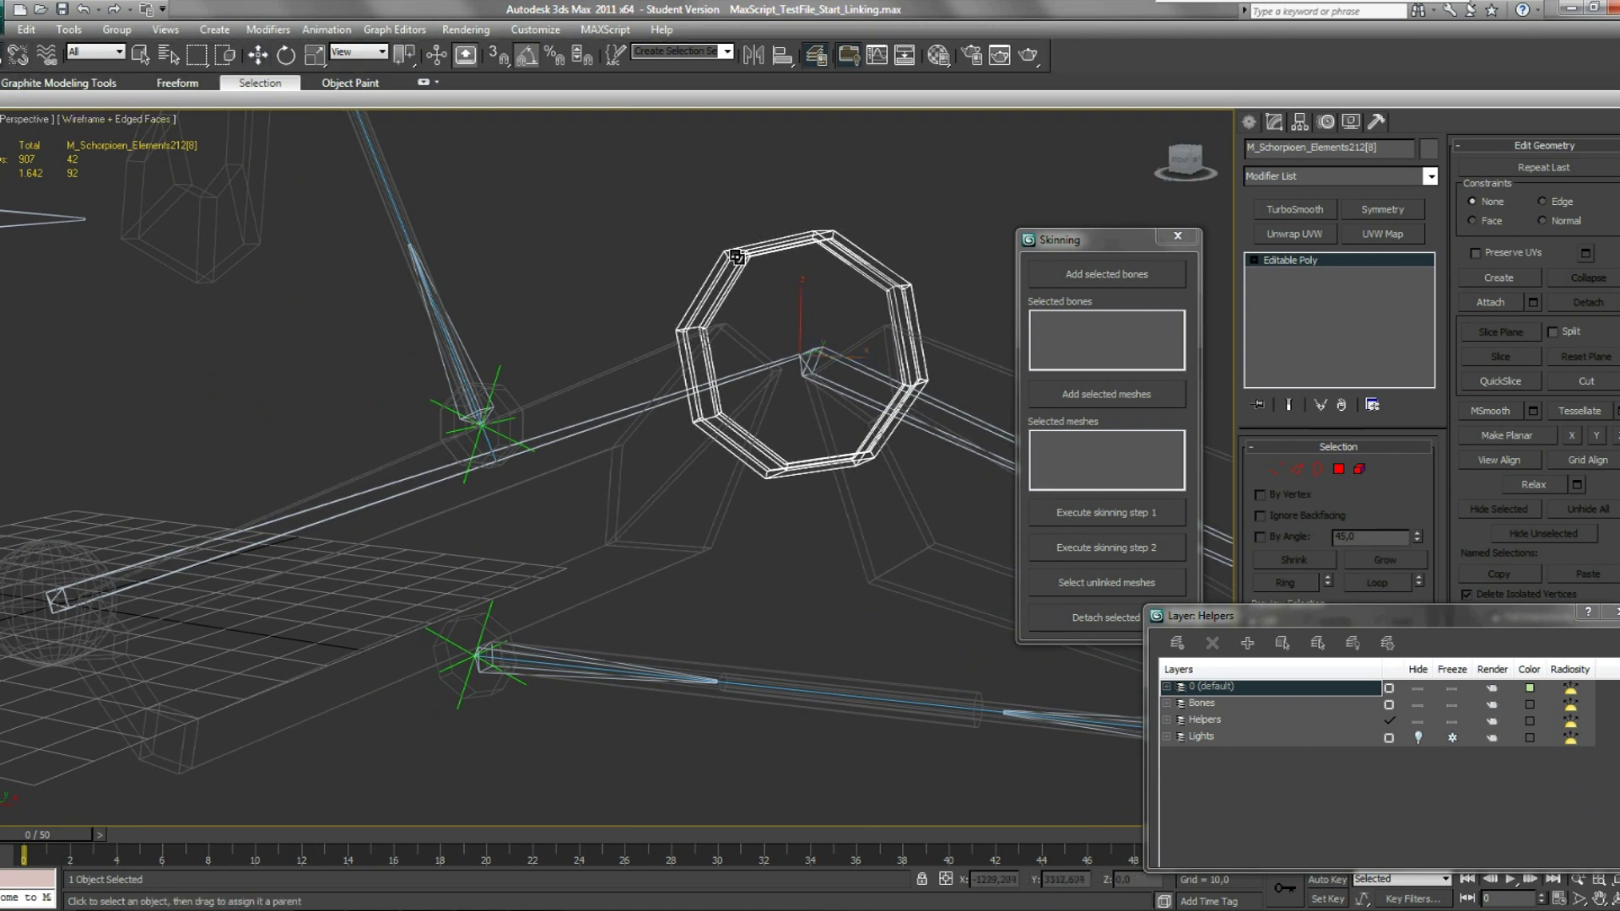
{"action": "scroll", "coordinate": [534, 431], "scroll_direction": "down", "scroll_amount": 5}
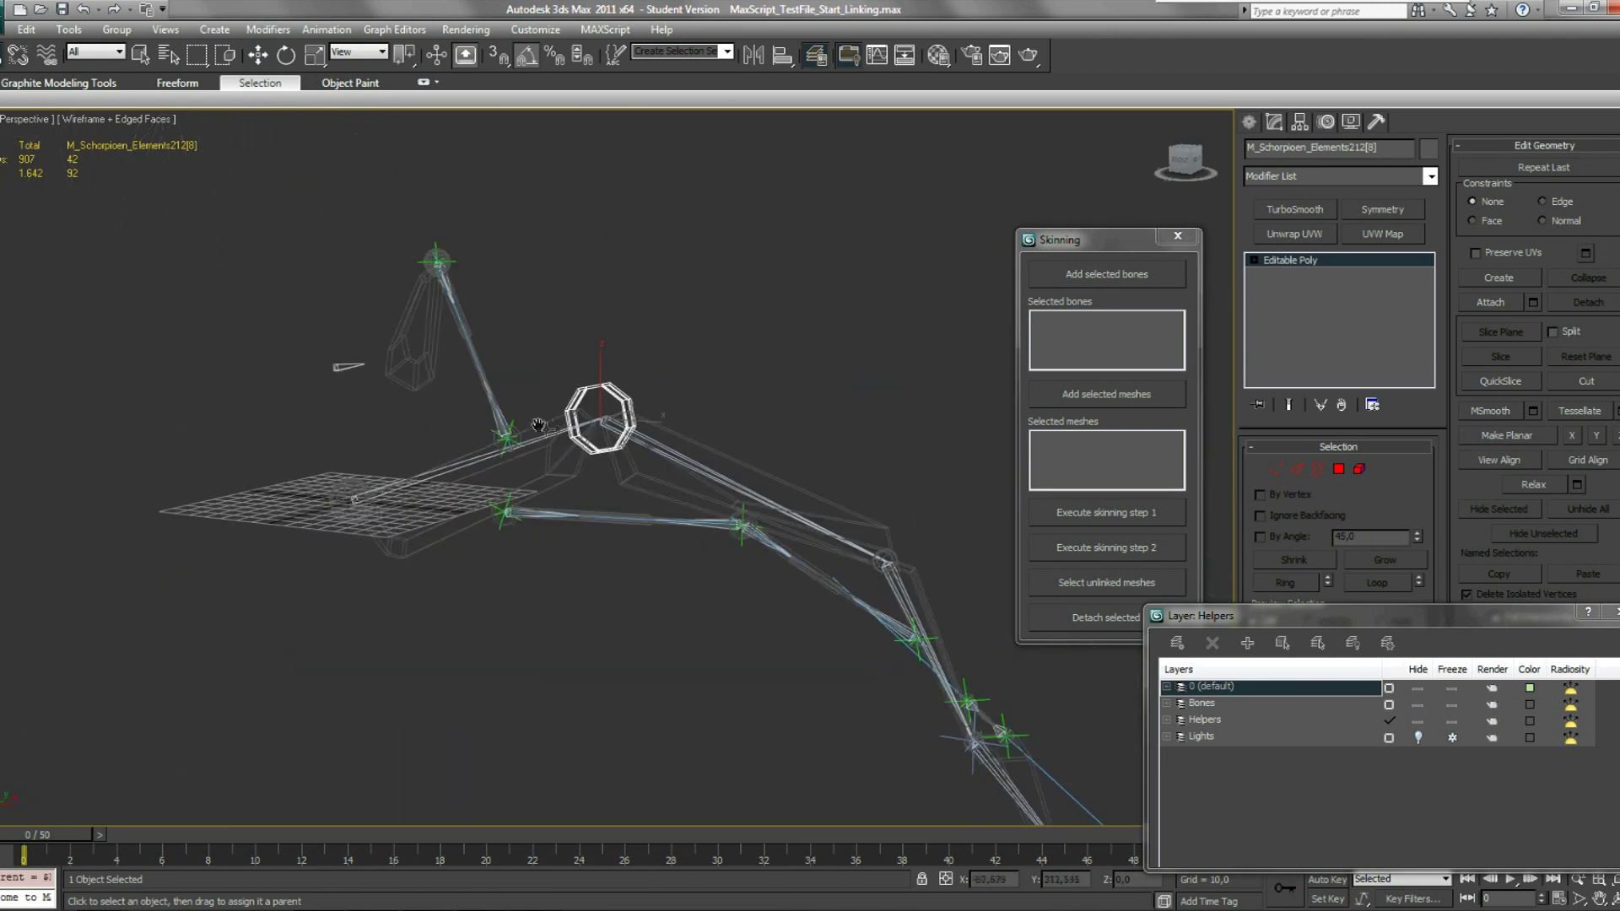
Try moving IK Chain001 at the ankle to test the leg rig, cancelling the move.
{"action": "middle_click_drag", "start_coordinate": [925, 752], "coordinate": [893, 698]}
{"action": "left_click", "coordinate": [878, 688]}
{"action": "key", "text": "w"}
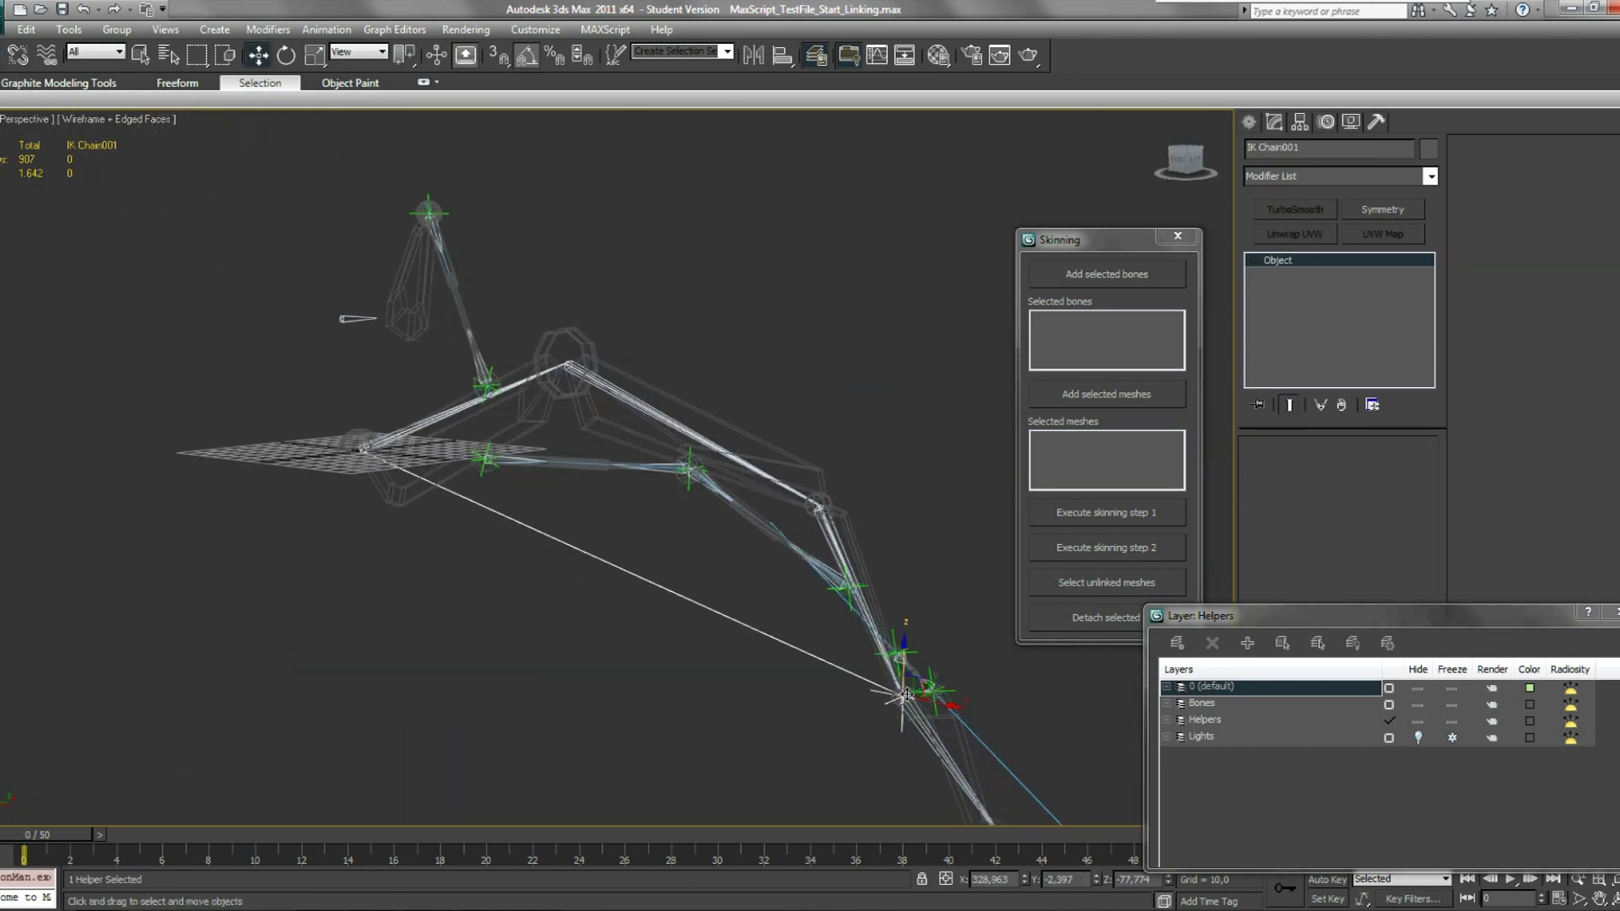
{"action": "left_click_drag", "start_coordinate": [915, 685], "coordinate": [878, 578]}
{"action": "right_click", "coordinate": [877, 578]}
{"action": "middle_click_drag", "start_coordinate": [672, 604], "coordinate": [589, 514], "text": "alt"}
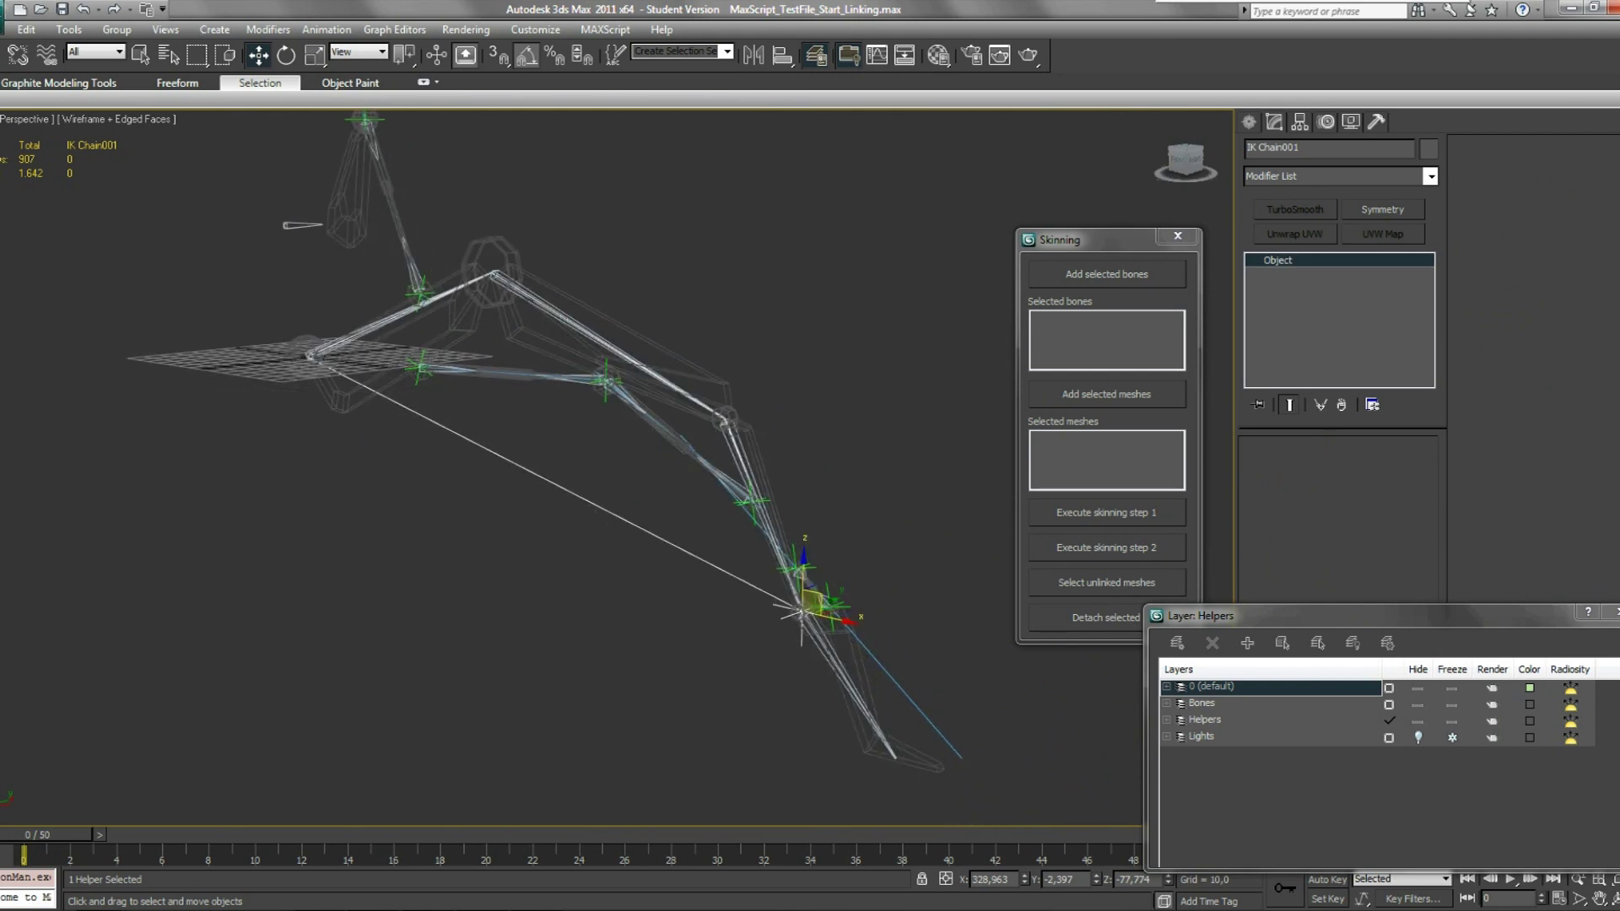
Open the recent scene MaxScript_TestFile_Start_Skinning.max, answering the prompt.
{"action": "left_click", "coordinate": [4, 10]}
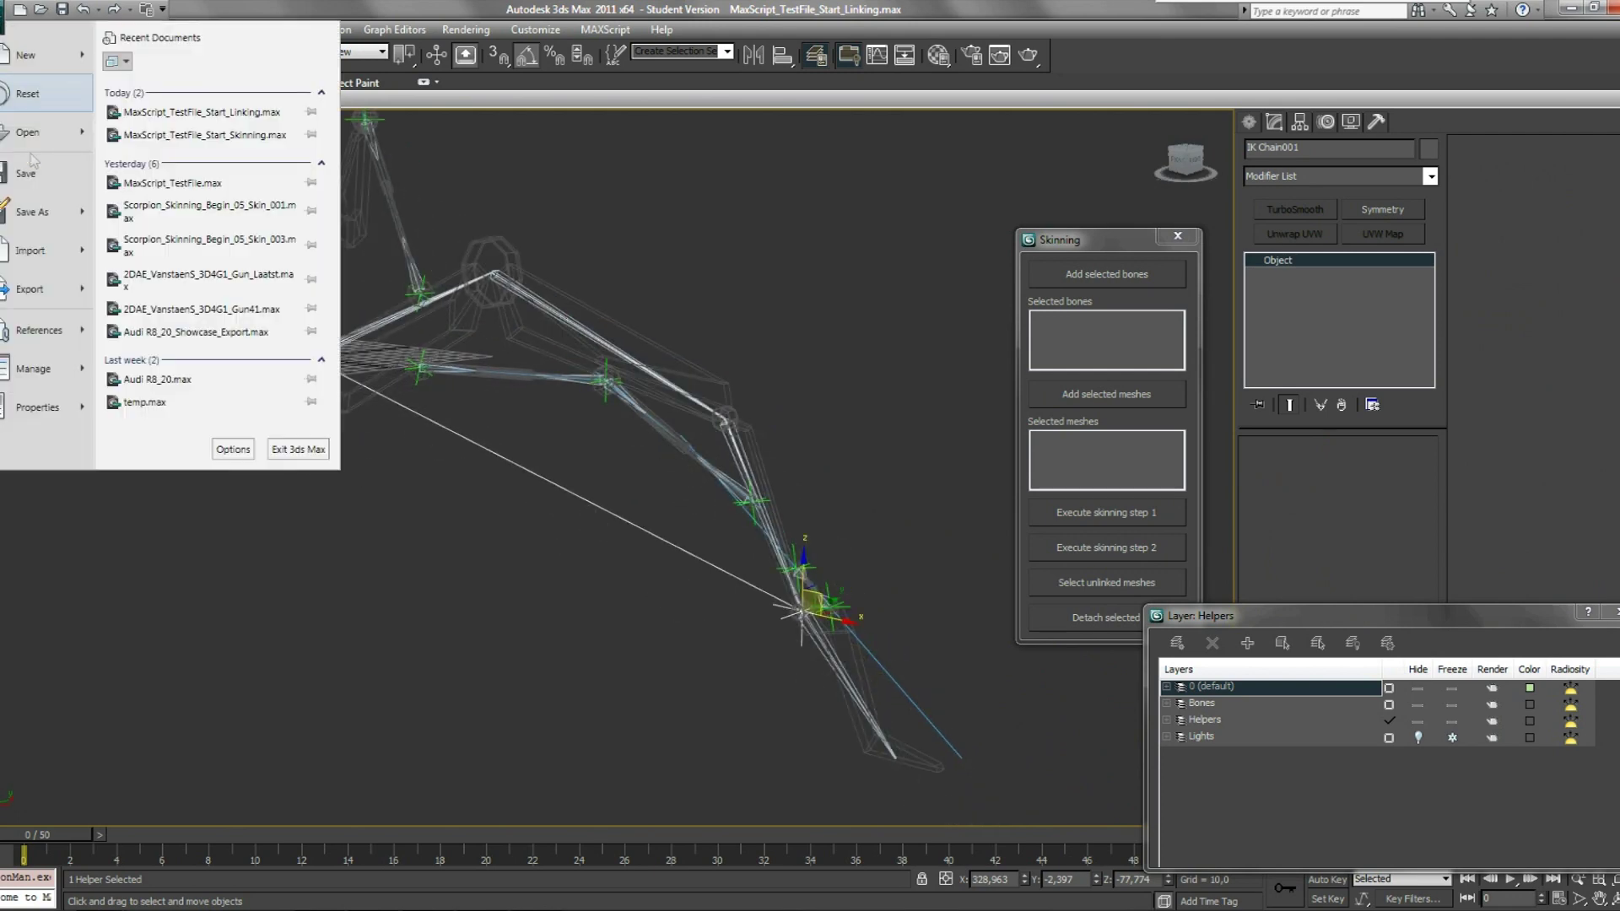
{"action": "left_click", "coordinate": [217, 135]}
{"action": "left_click", "coordinate": [824, 520]}
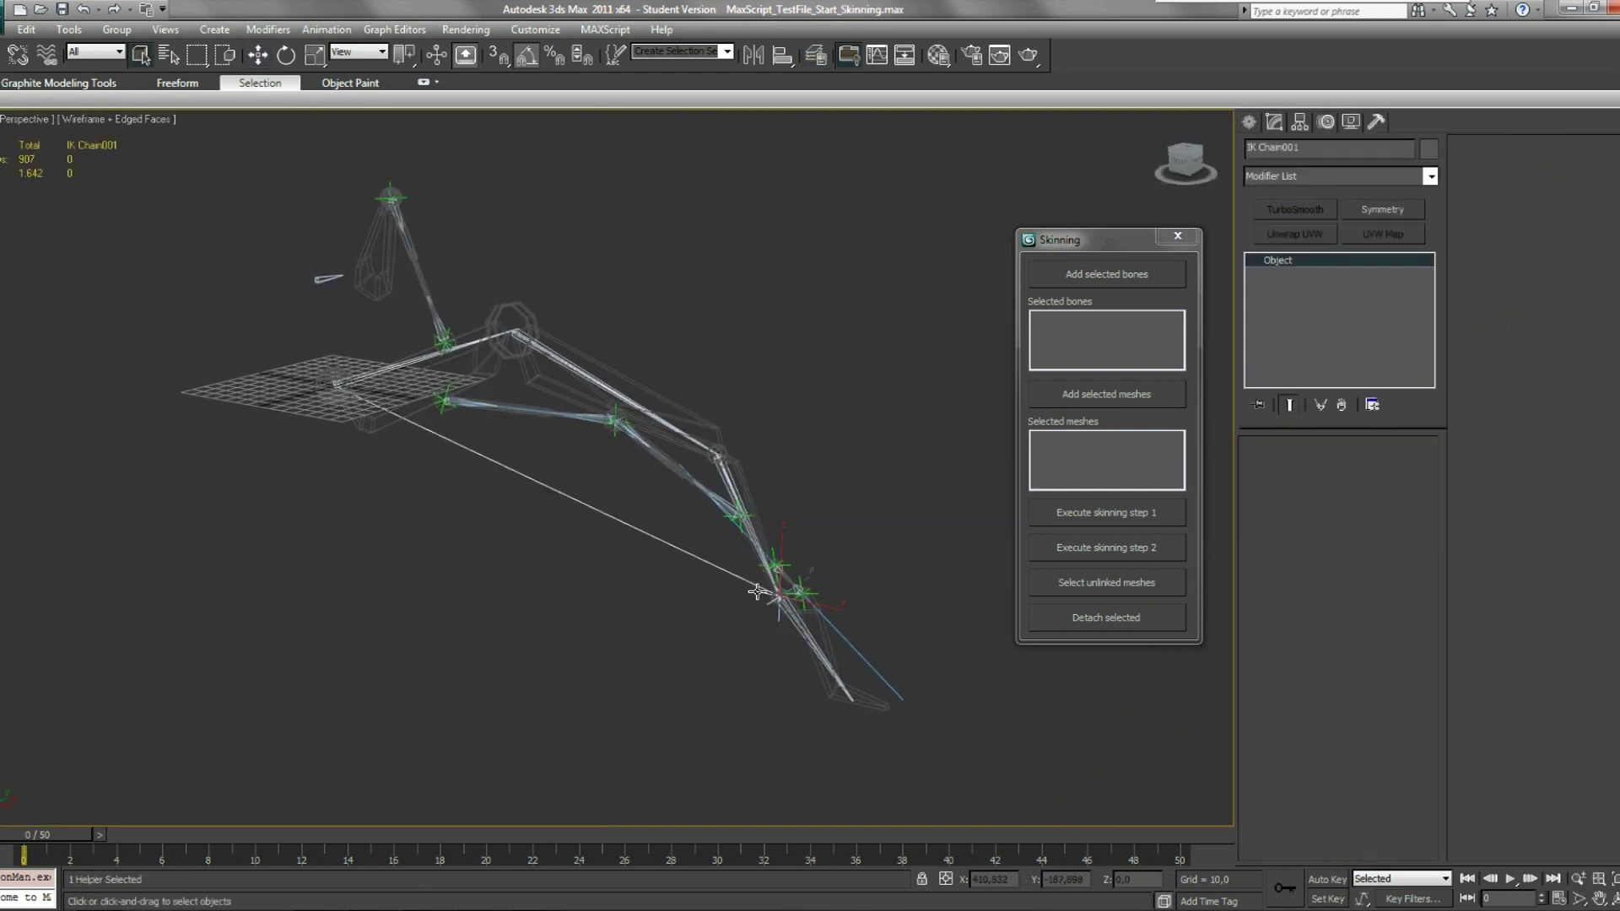
Check the IK handle and the individual leg meshes by selecting them one after another.
{"action": "mouse_move", "coordinate": [791, 586]}
{"action": "left_mouse_down"}
{"action": "mouse_move", "coordinate": [777, 572]}
{"action": "mouse_move", "coordinate": [802, 560]}
{"action": "mouse_move", "coordinate": [759, 621]}
{"action": "mouse_move", "coordinate": [752, 573]}
{"action": "mouse_move", "coordinate": [798, 582]}
{"action": "left_mouse_up"}
{"action": "middle_click_drag", "start_coordinate": [585, 514], "coordinate": [605, 525]}
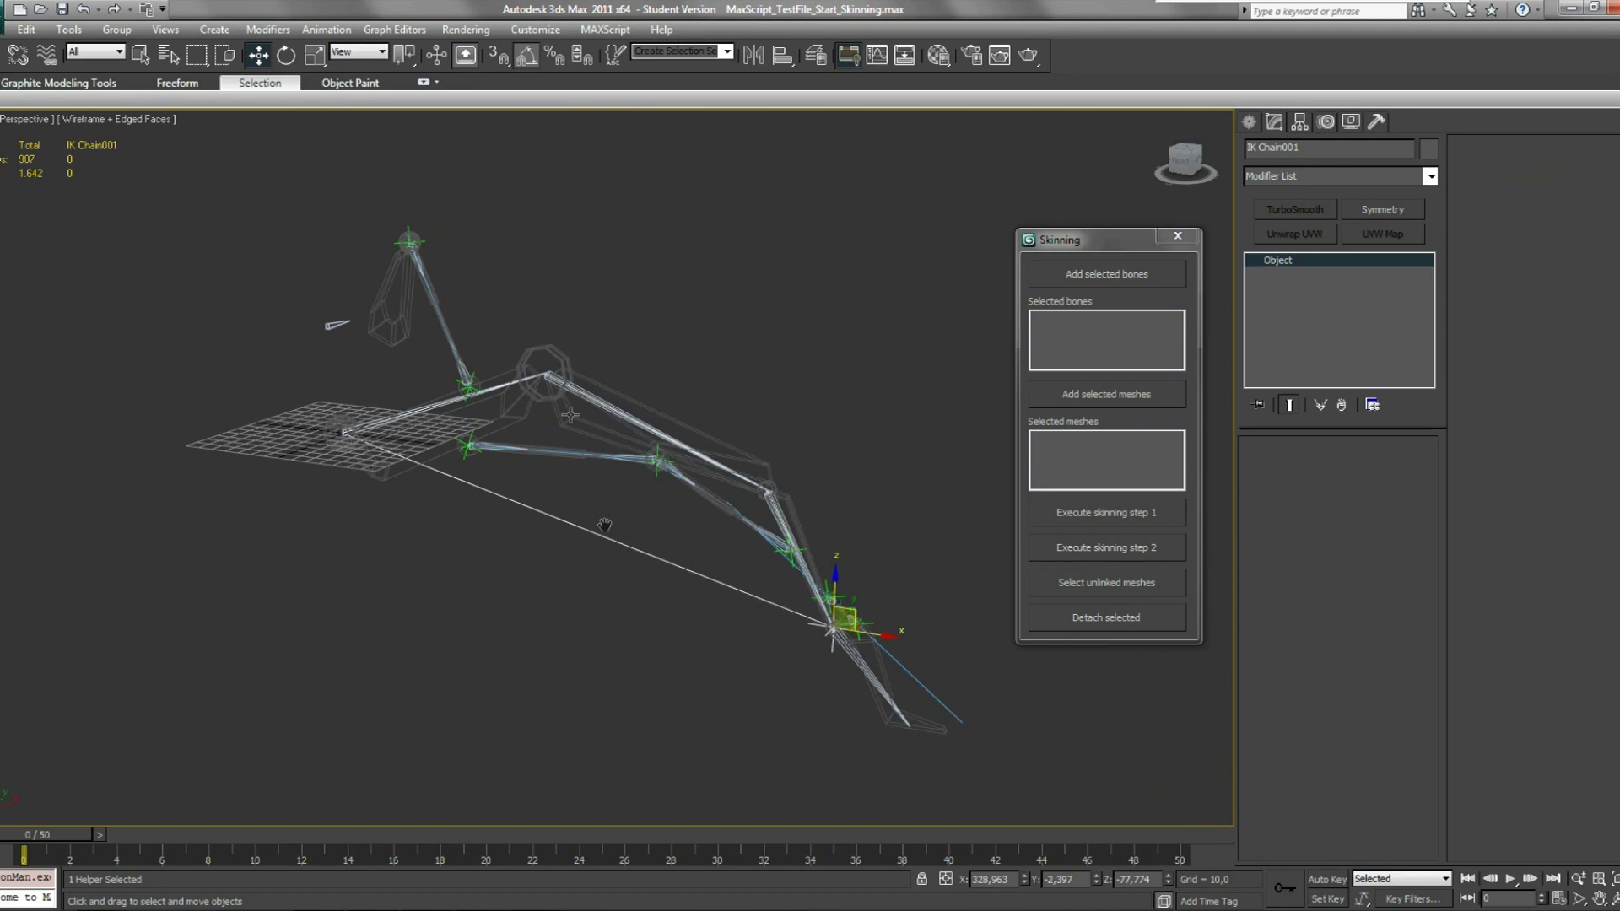
{"action": "left_click", "coordinate": [567, 357]}
{"action": "left_click", "coordinate": [582, 381]}
{"action": "left_click", "coordinate": [494, 376]}
{"action": "middle_click_drag", "start_coordinate": [419, 442], "coordinate": [461, 442]}
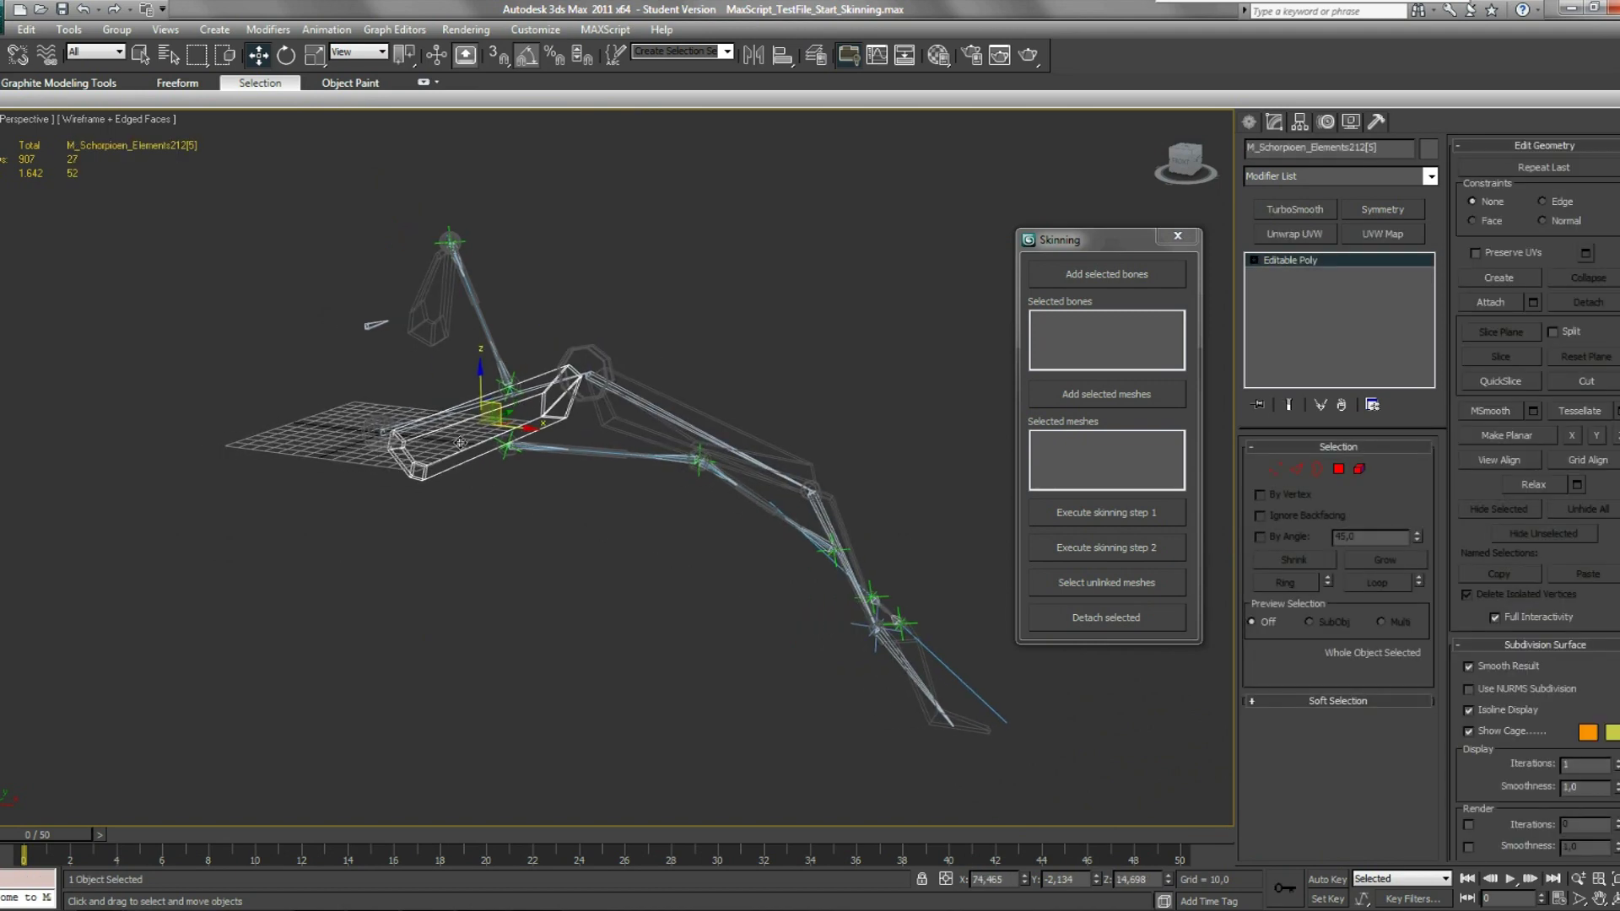
{"action": "left_click", "coordinate": [366, 424]}
{"action": "middle_click_drag", "start_coordinate": [367, 424], "coordinate": [439, 491], "text": "alt"}
Isolate the Bones layer by hiding and freezing the 0 (default) and Helpers layers, and add all bones to the Skinning script's bone list.
{"action": "left_click_drag", "start_coordinate": [1099, 258], "coordinate": [1052, 221]}
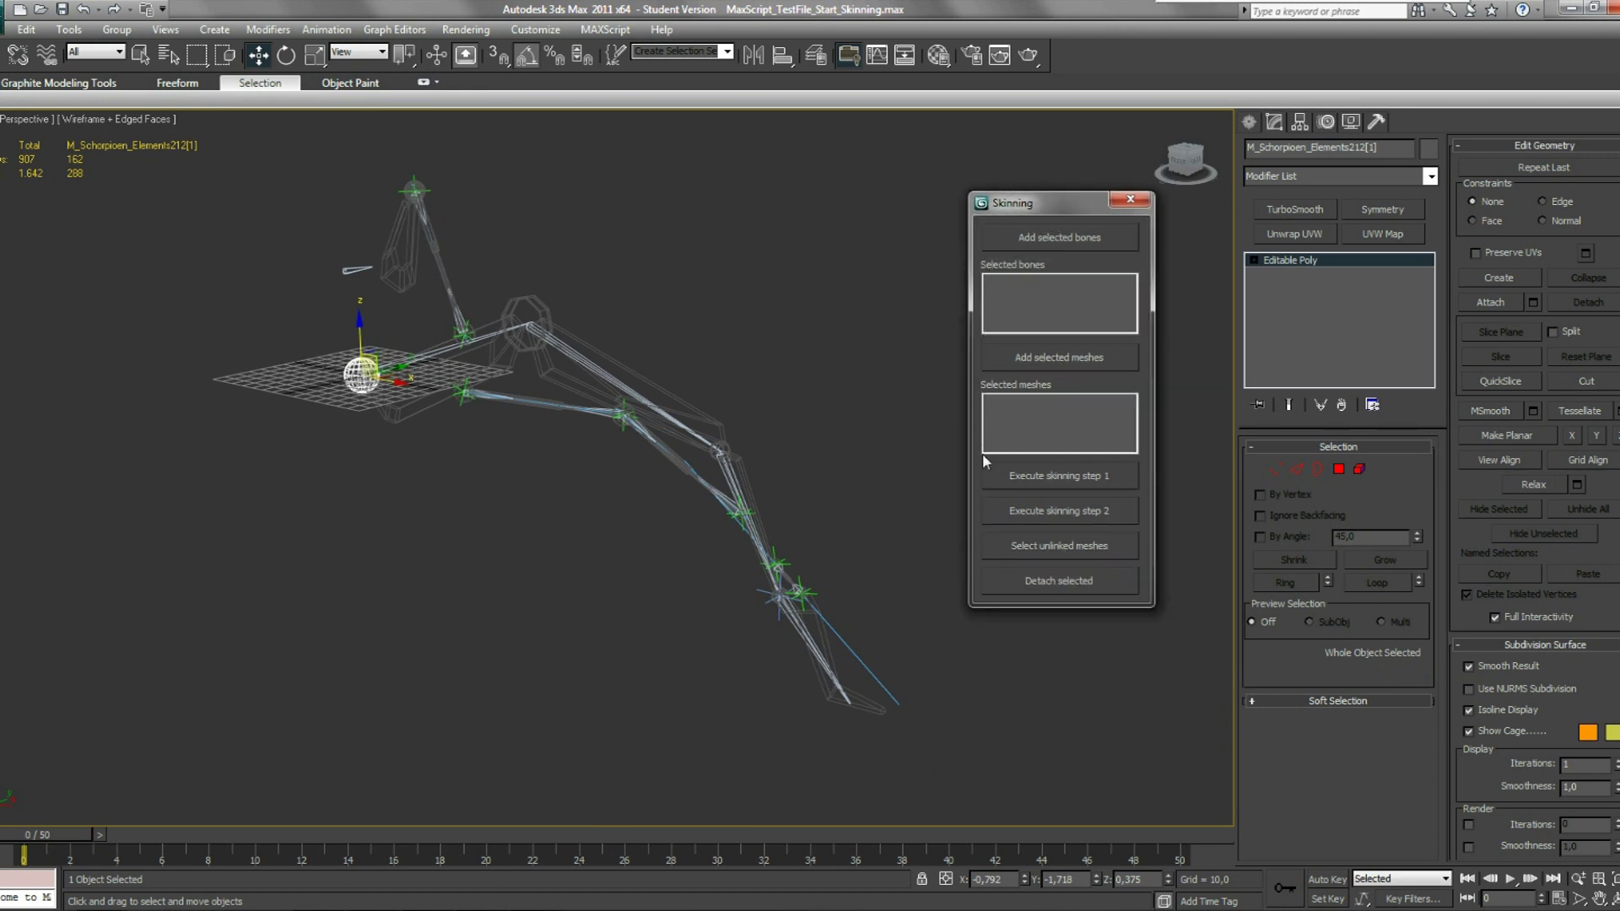
{"action": "middle_click_drag", "start_coordinate": [934, 451], "coordinate": [954, 470]}
{"action": "left_click", "coordinate": [815, 55]}
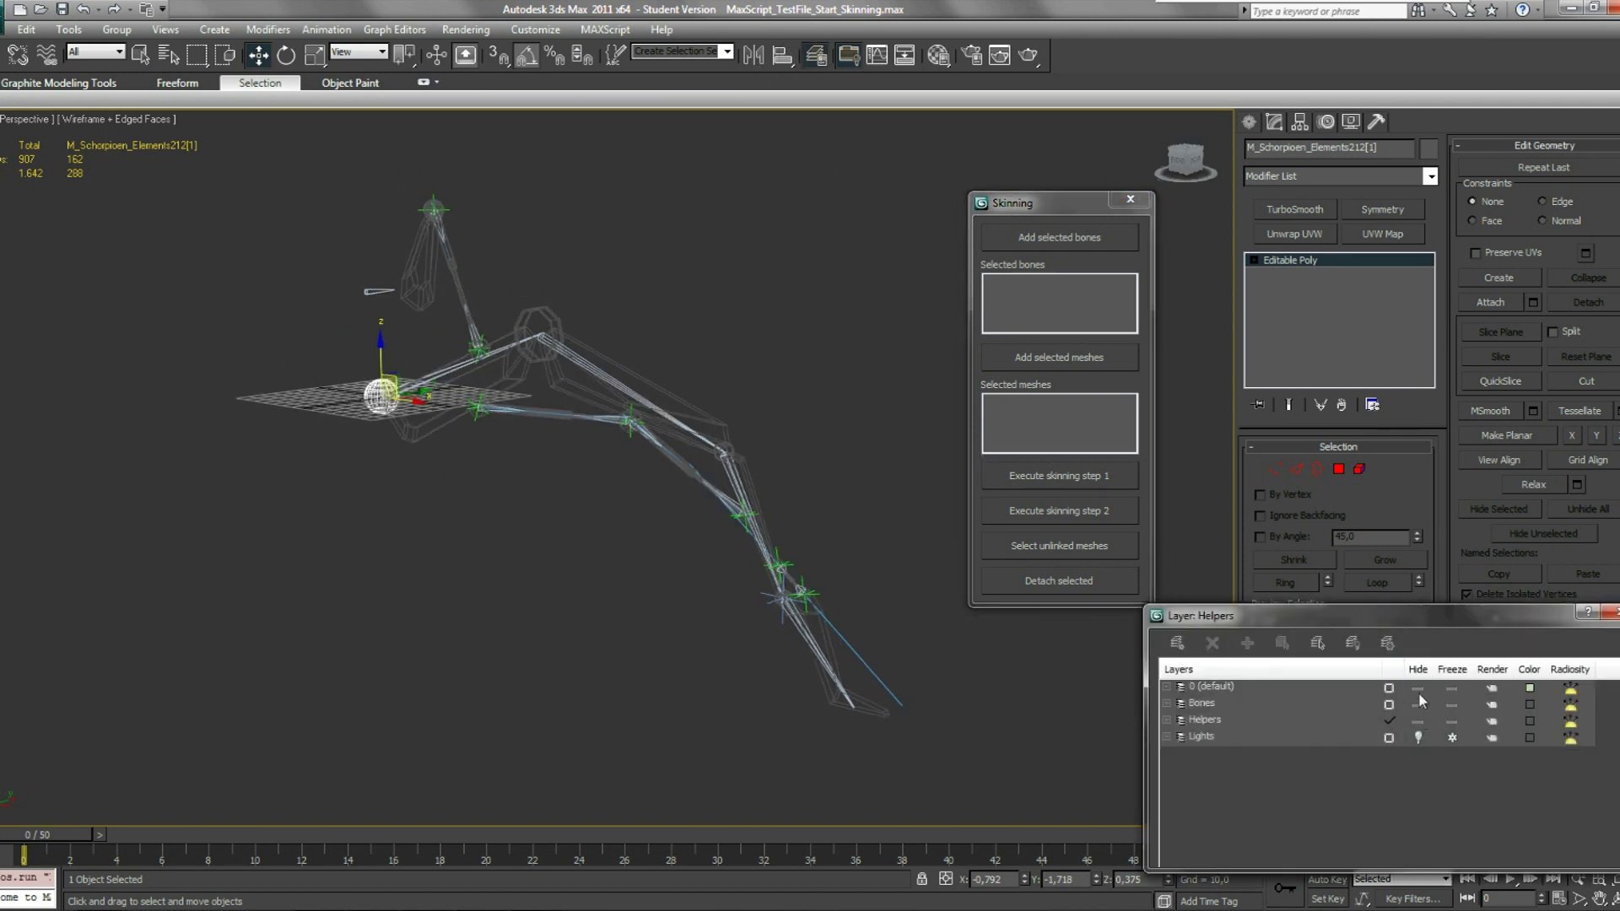
{"action": "left_click", "coordinate": [1418, 704]}
{"action": "left_click", "coordinate": [1451, 703]}
{"action": "left_click", "coordinate": [1451, 720]}
{"action": "left_click", "coordinate": [1418, 704]}
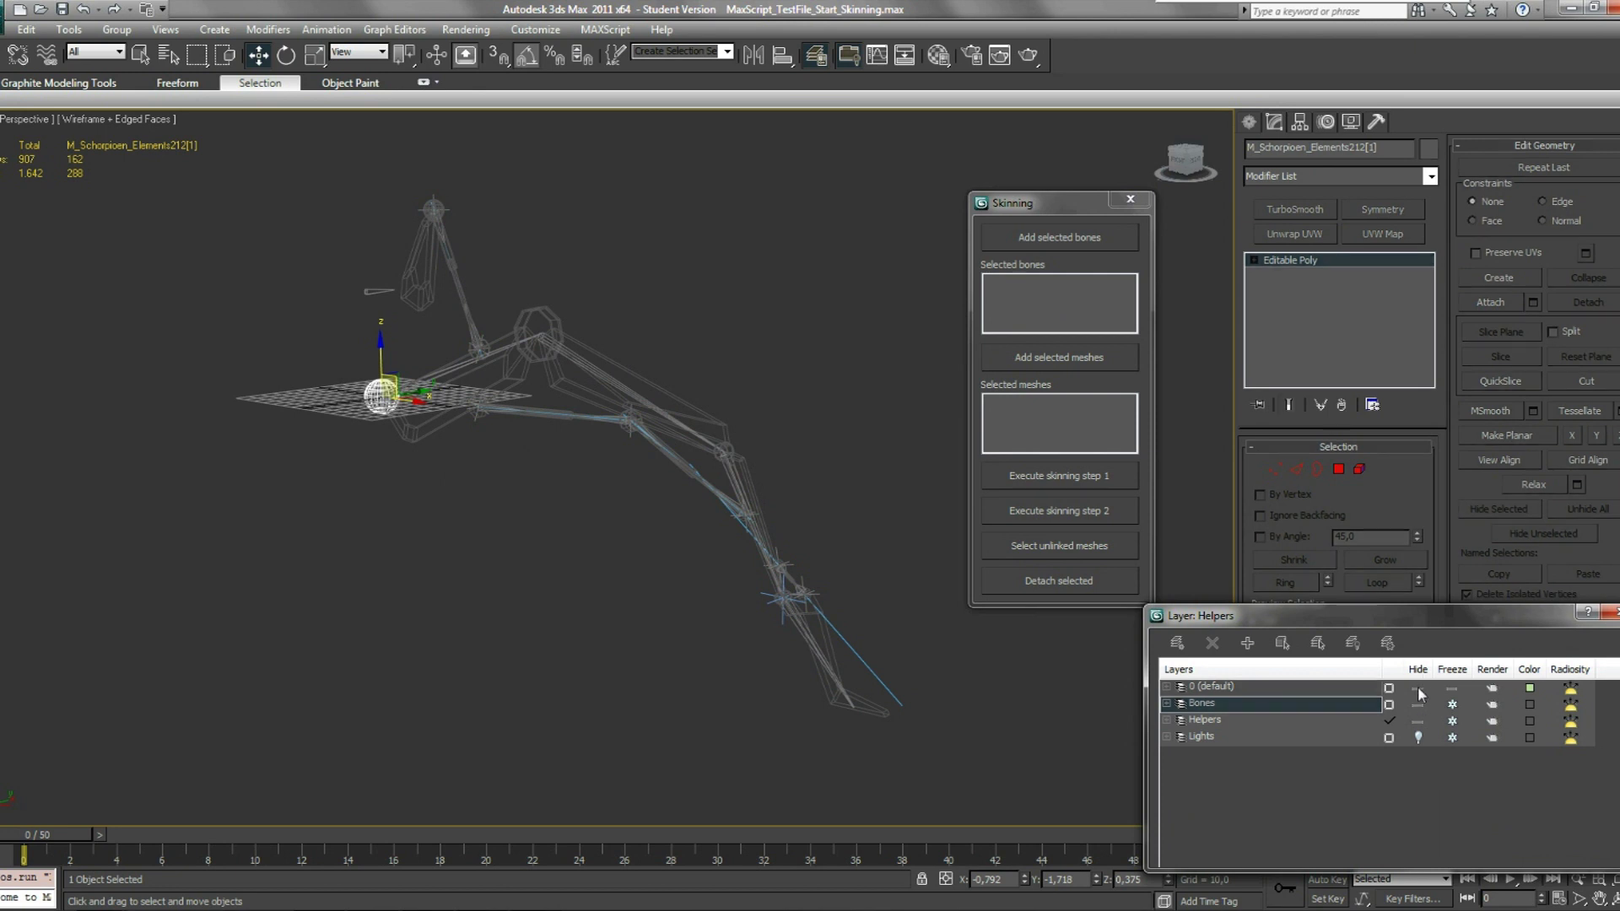
{"action": "left_click", "coordinate": [1418, 689]}
{"action": "left_click", "coordinate": [1420, 719]}
{"action": "left_click", "coordinate": [1452, 704]}
{"action": "left_click_drag", "start_coordinate": [313, 175], "coordinate": [896, 806]}
{"action": "left_click", "coordinate": [1051, 239]}
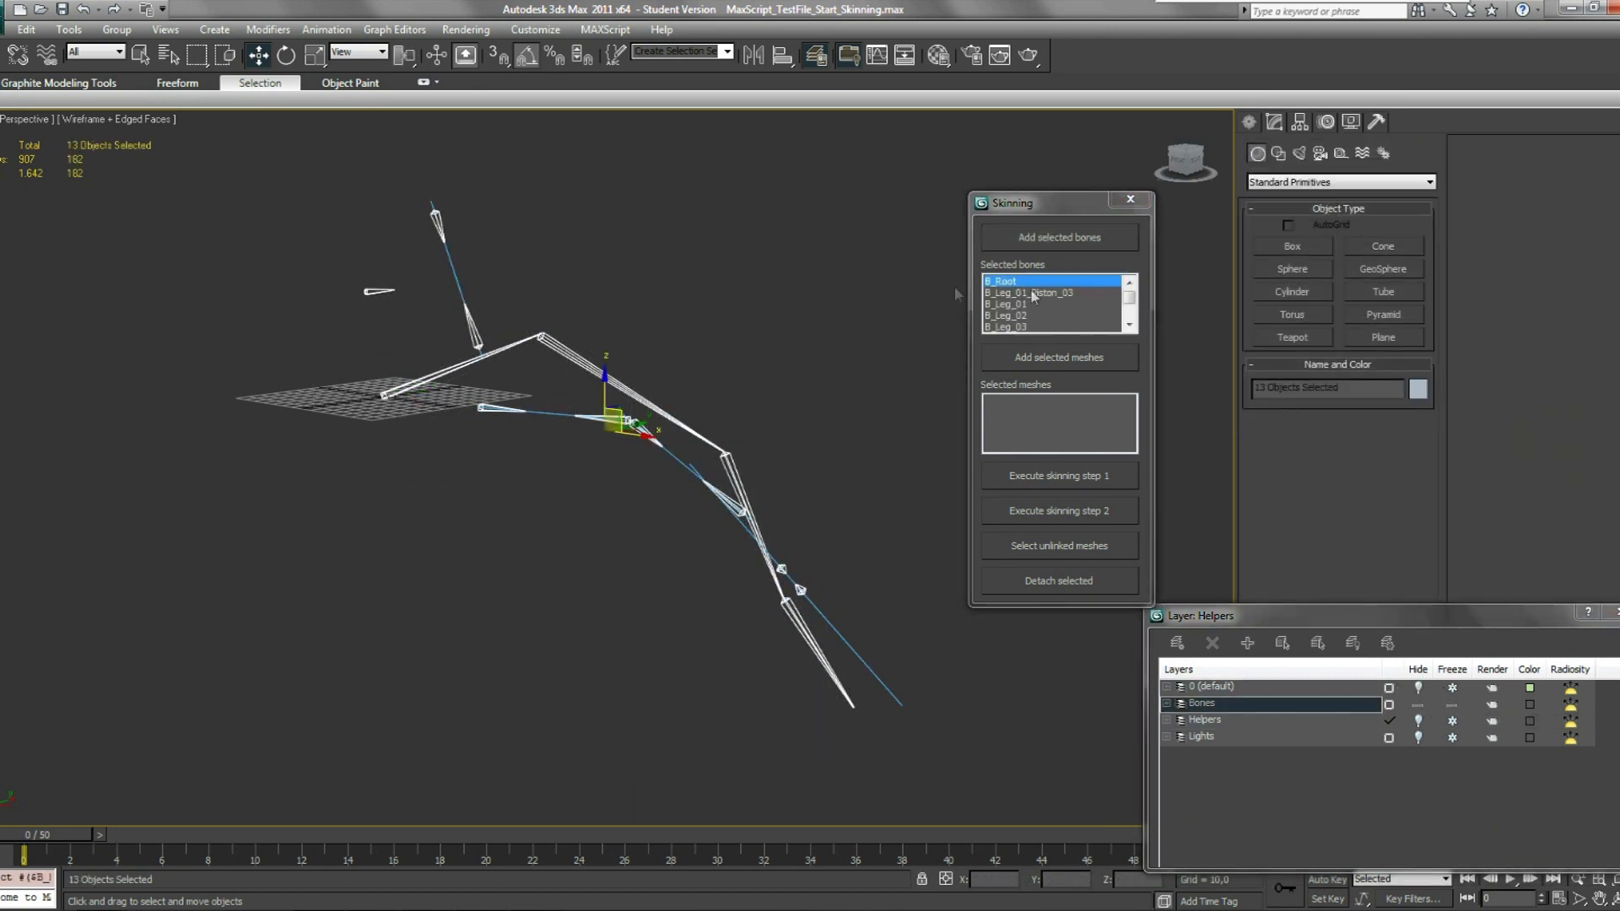
Swap the visible, unfrozen layer from Bones to 0 (default) and add all leg meshes to the Skinning script's mesh list.
{"action": "left_click", "coordinate": [1452, 704]}
{"action": "left_click", "coordinate": [1418, 704]}
{"action": "left_click", "coordinate": [1418, 687]}
{"action": "left_click", "coordinate": [1451, 687]}
{"action": "left_click_drag", "start_coordinate": [362, 167], "coordinate": [903, 737]}
{"action": "left_click", "coordinate": [1060, 357]}
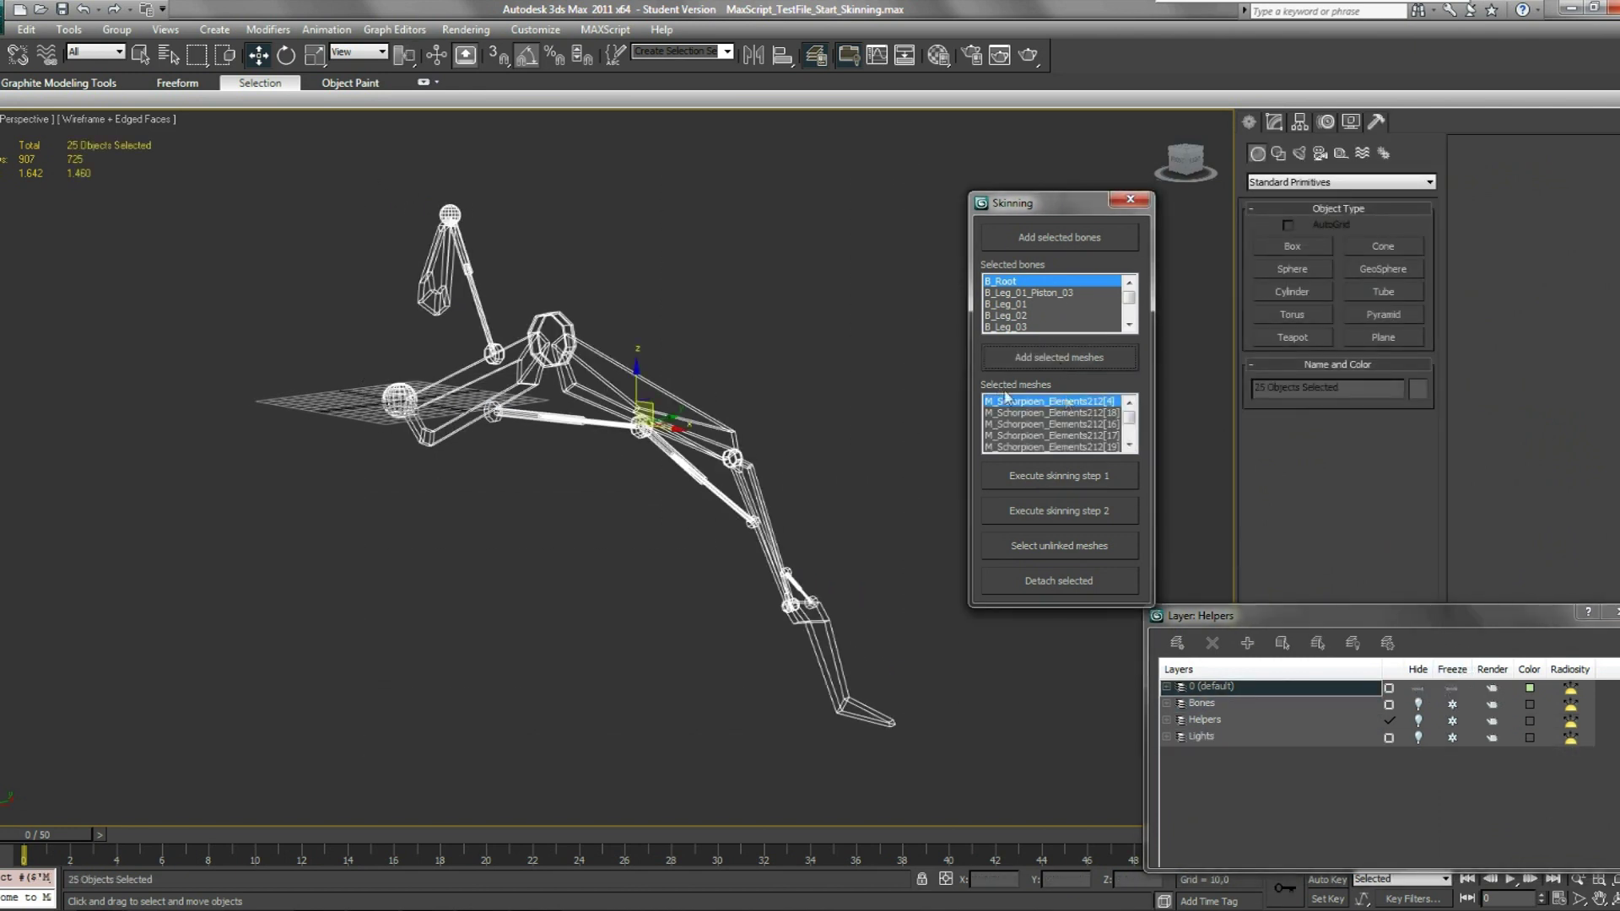
Execute skinning step 1 on the listed bones and meshes and dismiss the script's message.
{"action": "middle_click_drag", "start_coordinate": [878, 506], "coordinate": [907, 518], "text": "alt"}
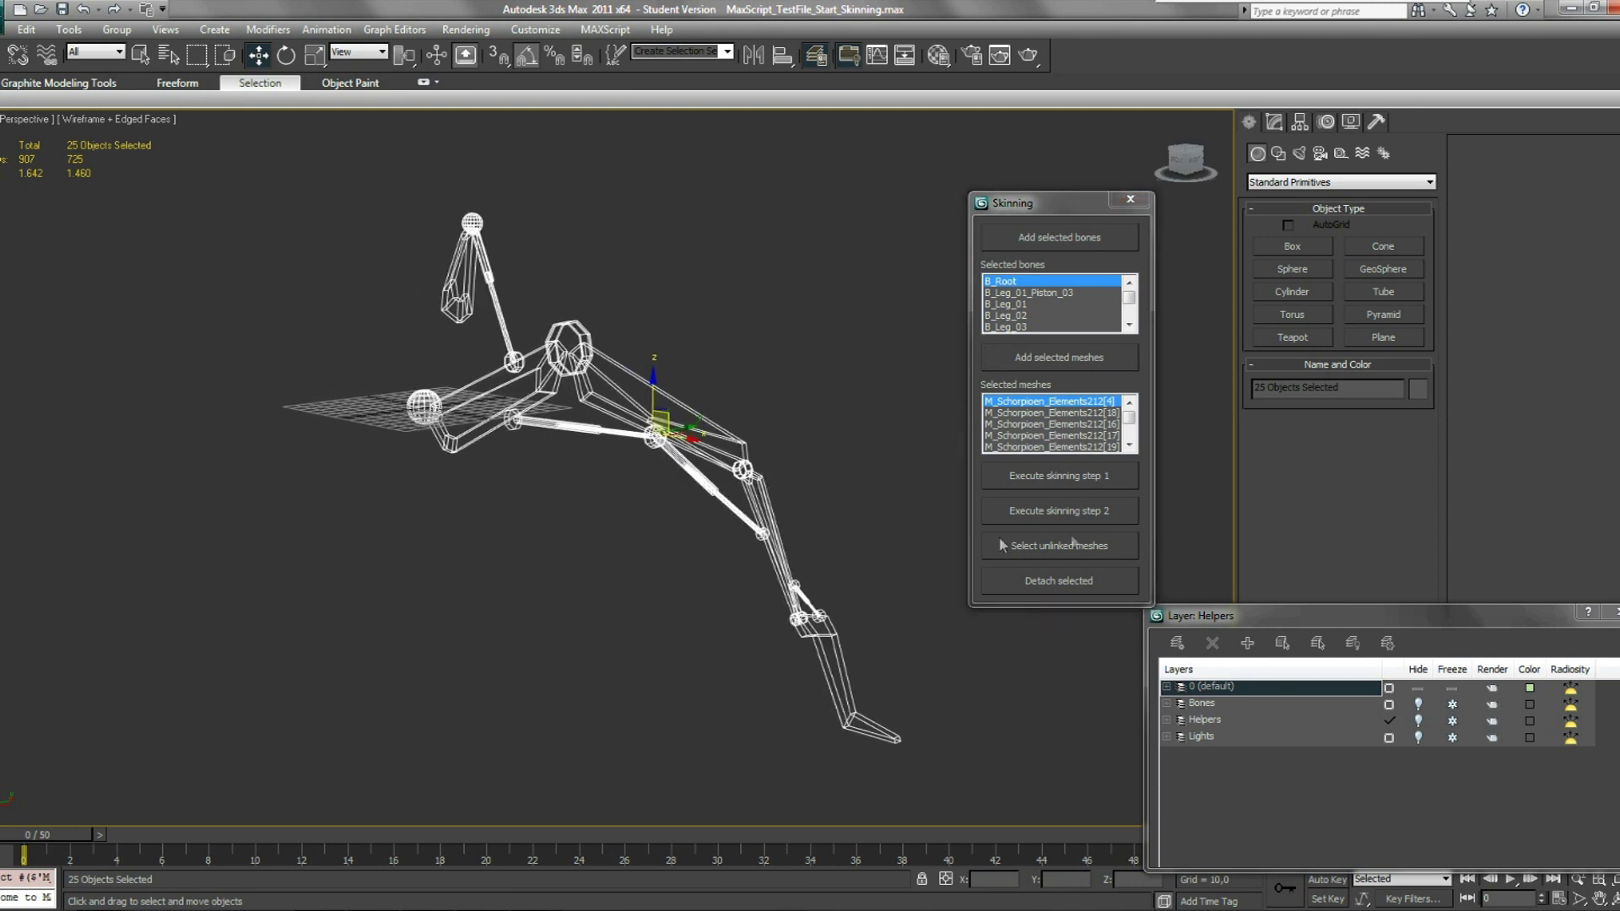
{"action": "left_click", "coordinate": [1067, 477]}
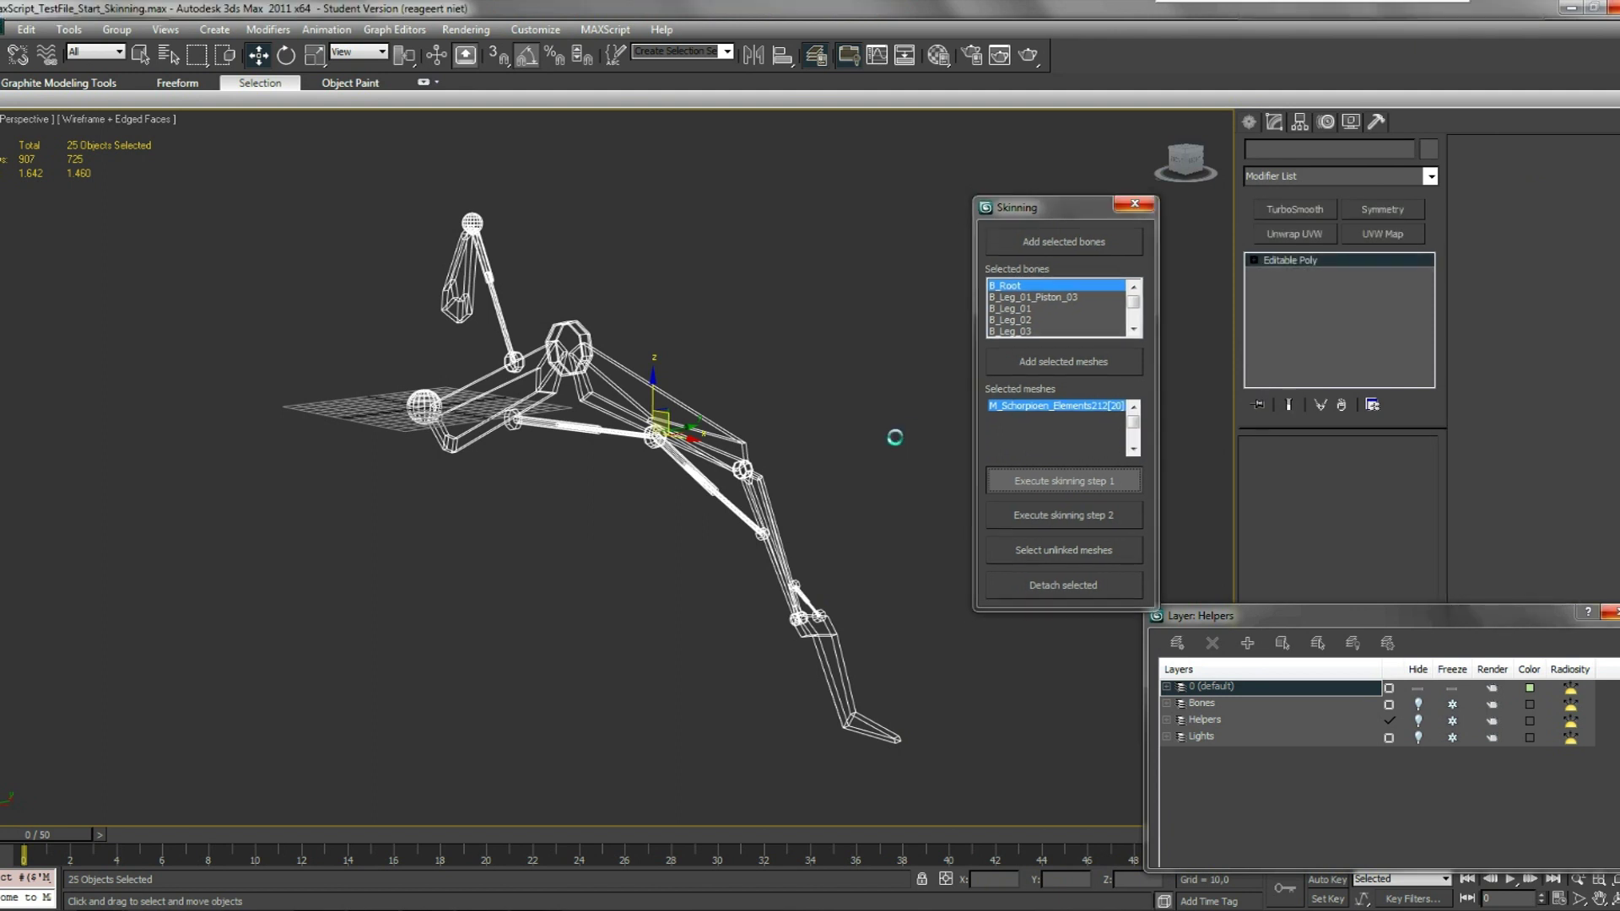
{"action": "left_click", "coordinate": [859, 522]}
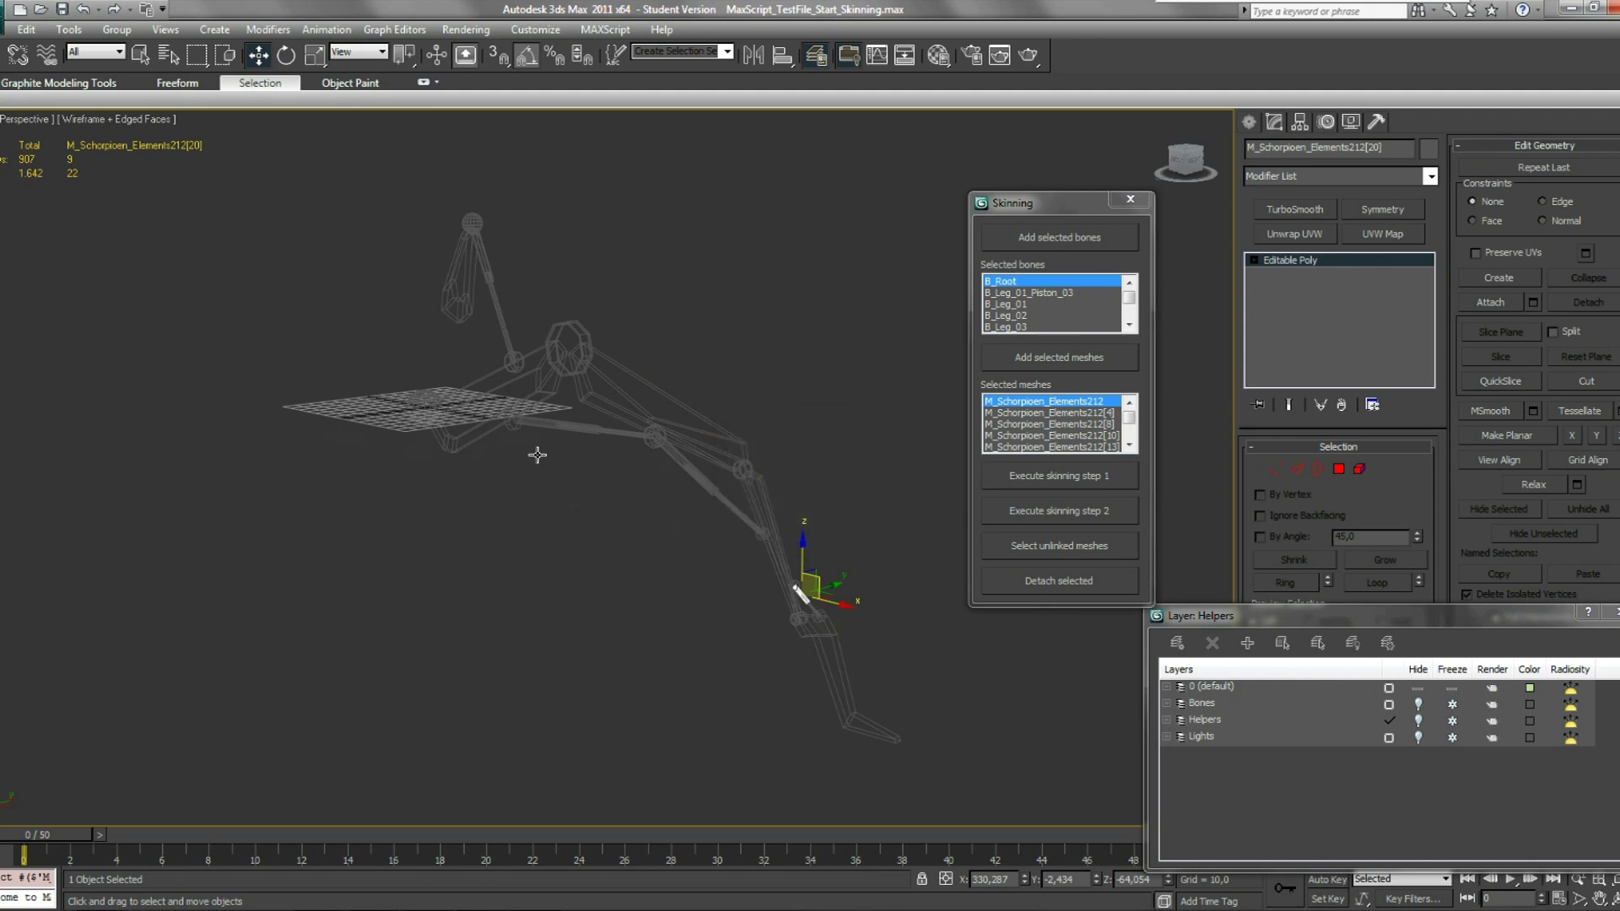
Examine how the leg meshes are grouped by selecting the upper, middle and lower segments in turn.
{"action": "middle_click_drag", "start_coordinate": [538, 455], "coordinate": [491, 401]}
{"action": "scroll", "coordinate": [700, 553], "scroll_direction": "up", "scroll_amount": 5}
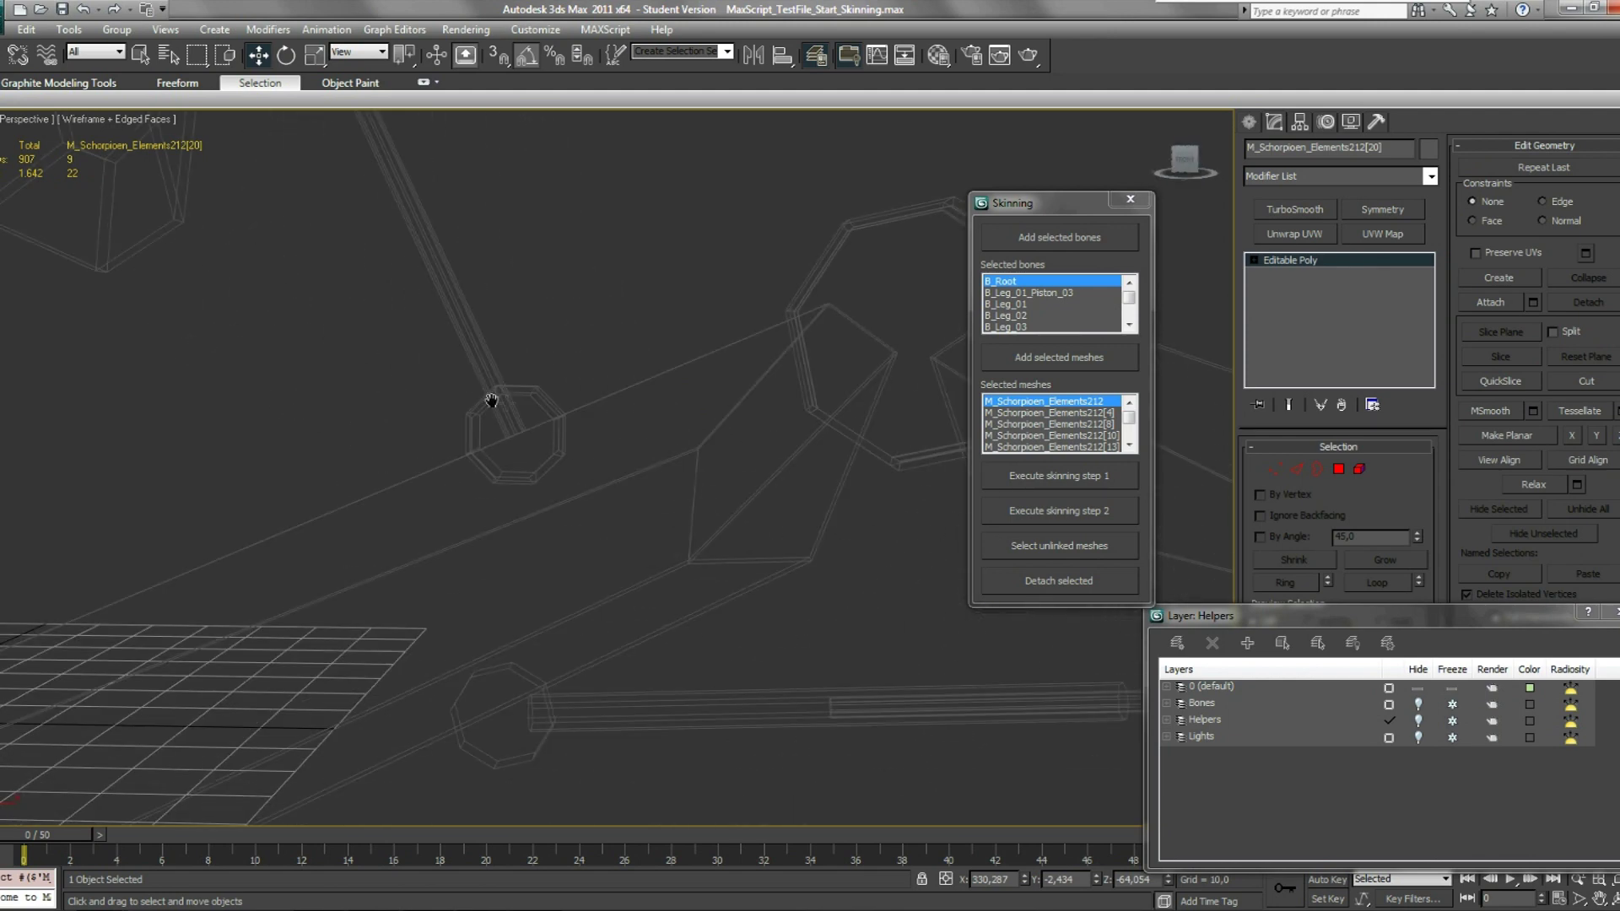
{"action": "left_click", "coordinate": [641, 378]}
{"action": "scroll", "coordinate": [666, 397], "scroll_direction": "down", "scroll_amount": 5}
{"action": "middle_click_drag", "start_coordinate": [665, 398], "coordinate": [657, 411], "text": "alt"}
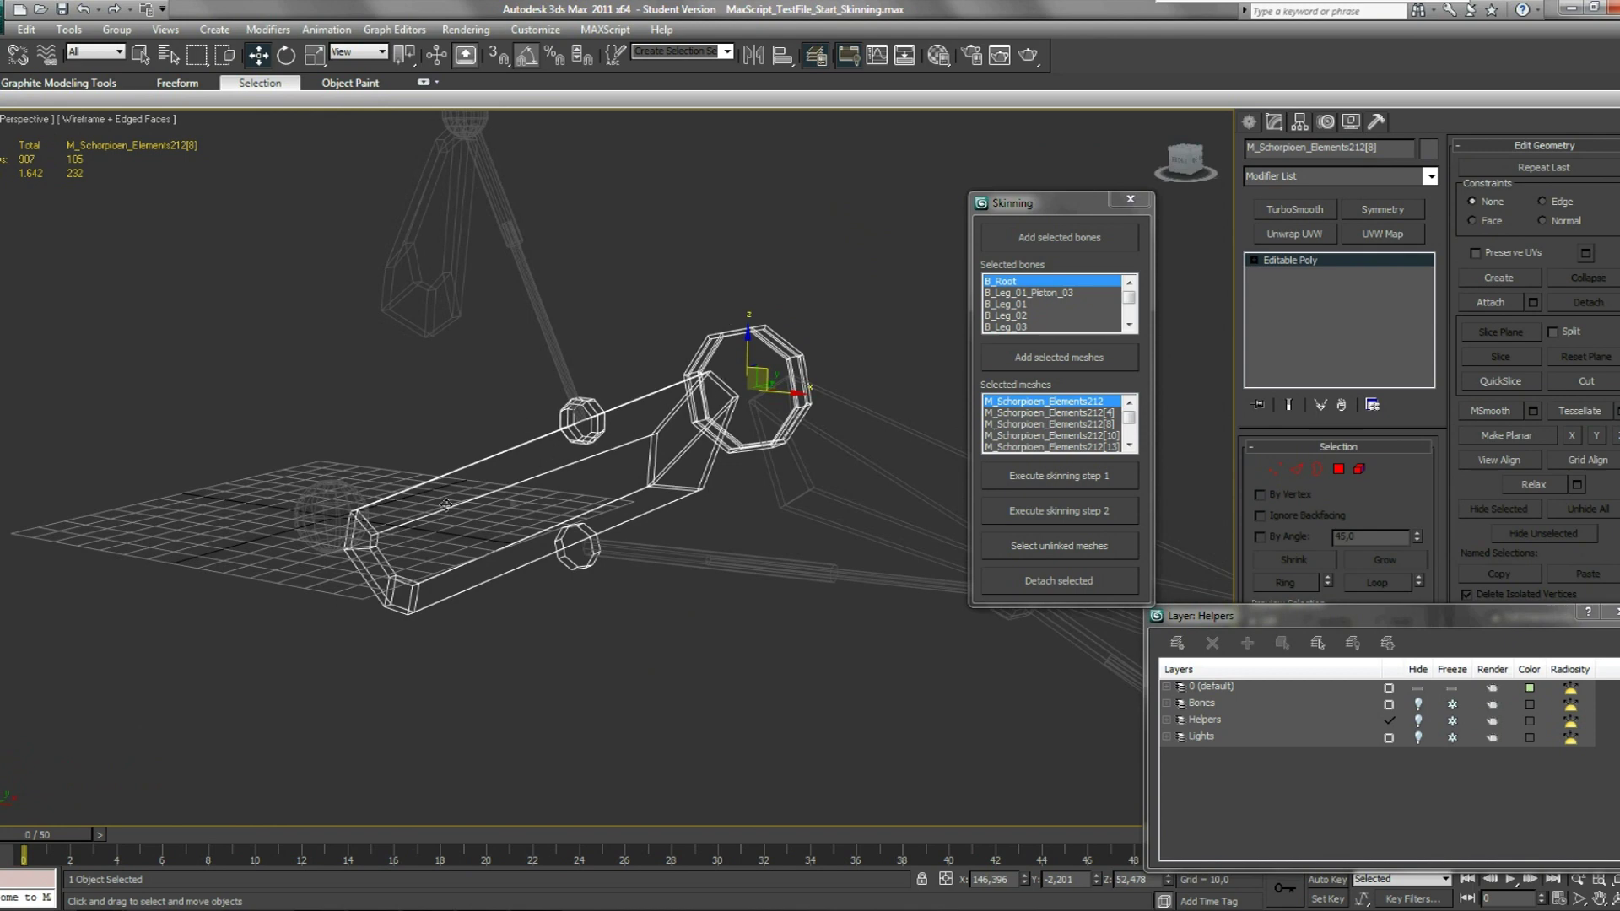
{"action": "mouse_move", "coordinate": [623, 434]}
{"action": "middle_mouse_down"}
{"action": "mouse_move", "coordinate": [540, 429]}
{"action": "mouse_move", "coordinate": [596, 439]}
{"action": "middle_mouse_up"}
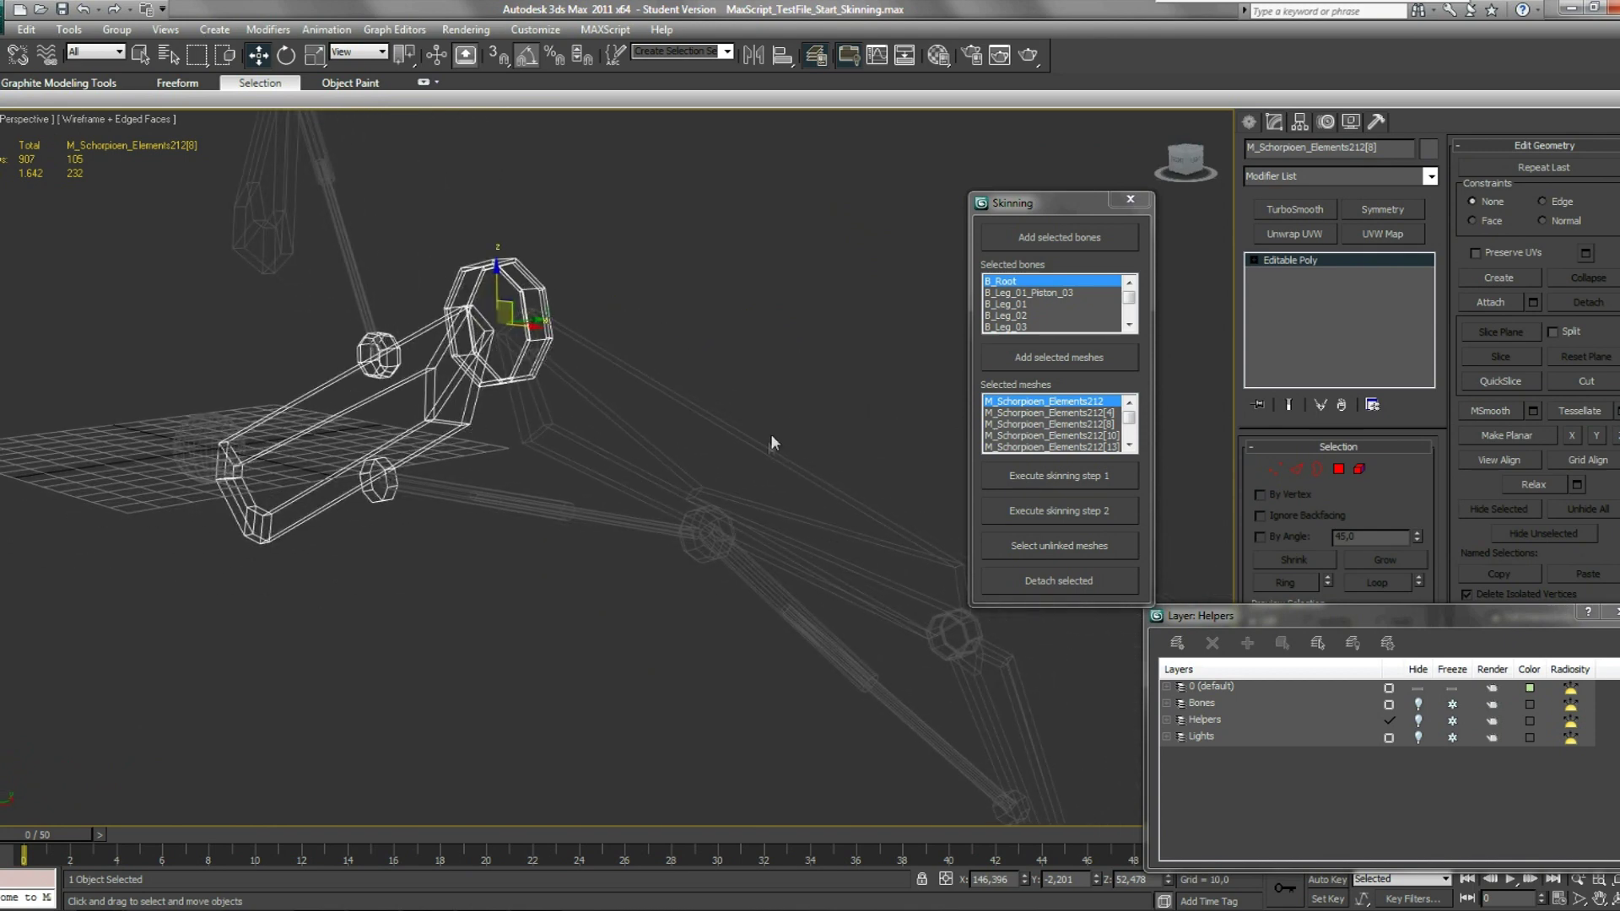
{"action": "left_click", "coordinate": [770, 442]}
{"action": "middle_click_drag", "start_coordinate": [750, 542], "coordinate": [525, 341]}
{"action": "left_click", "coordinate": [705, 484]}
{"action": "middle_click_drag", "start_coordinate": [676, 547], "coordinate": [635, 366]}
{"action": "left_click", "coordinate": [857, 630]}
{"action": "mouse_move", "coordinate": [667, 577]}
{"action": "middle_mouse_down", "text": "alt"}
{"action": "mouse_move", "coordinate": [663, 520]}
{"action": "mouse_move", "coordinate": [588, 489]}
{"action": "mouse_move", "coordinate": [645, 556]}
{"action": "middle_mouse_up", "text": "alt"}
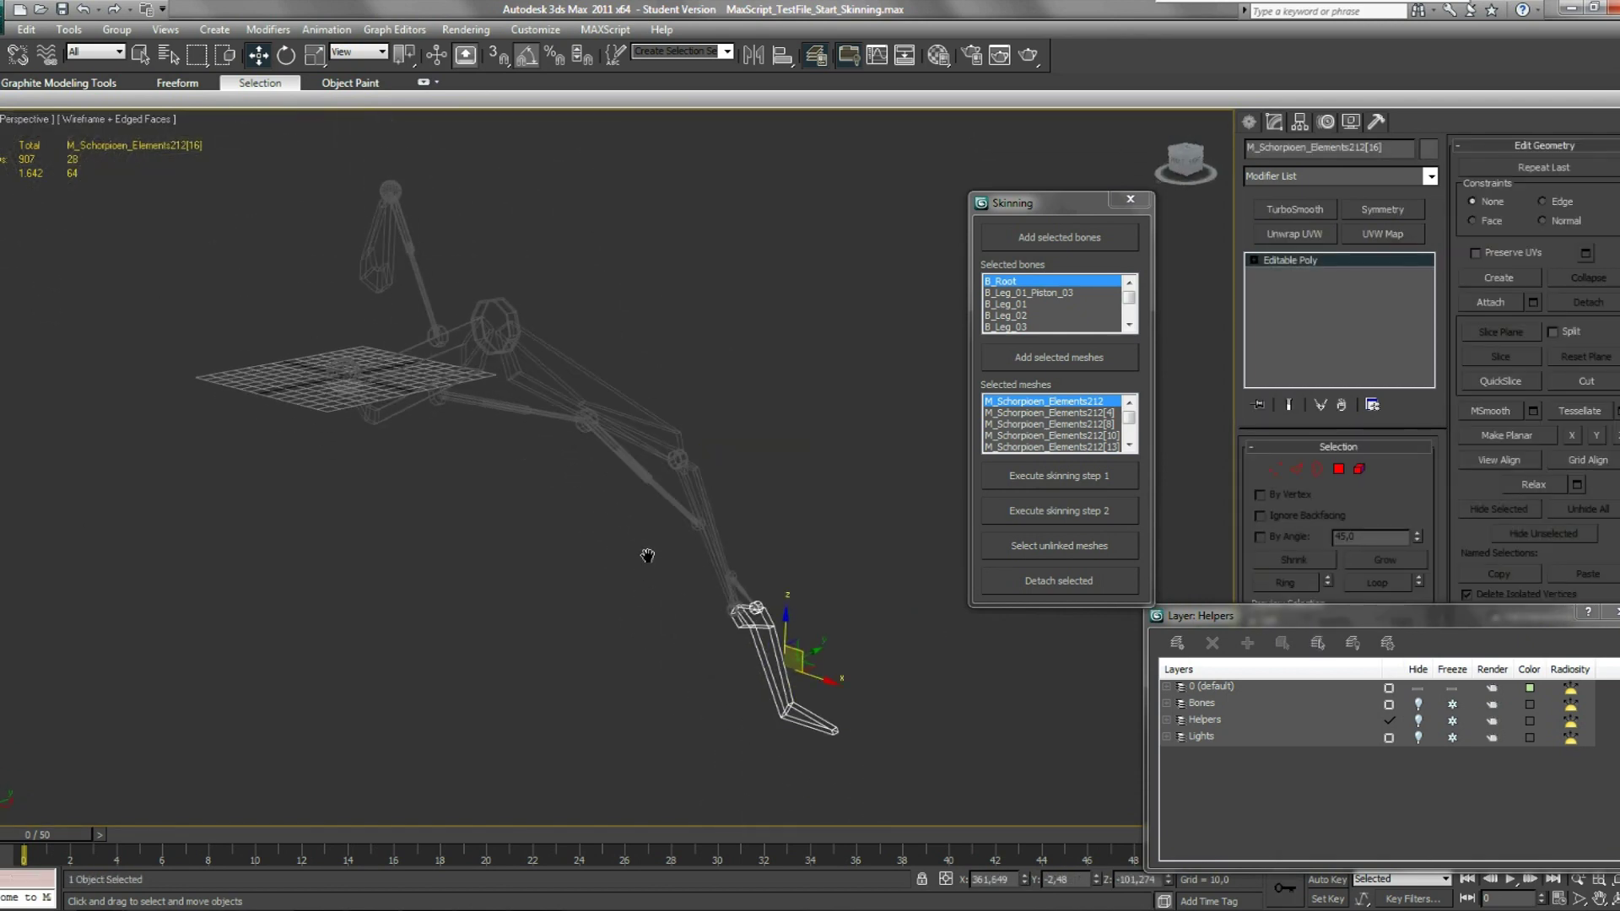
Clear the selection and execute skinning step 2, confirming its start.
{"action": "left_click", "coordinate": [766, 410]}
{"action": "left_click", "coordinate": [1039, 511]}
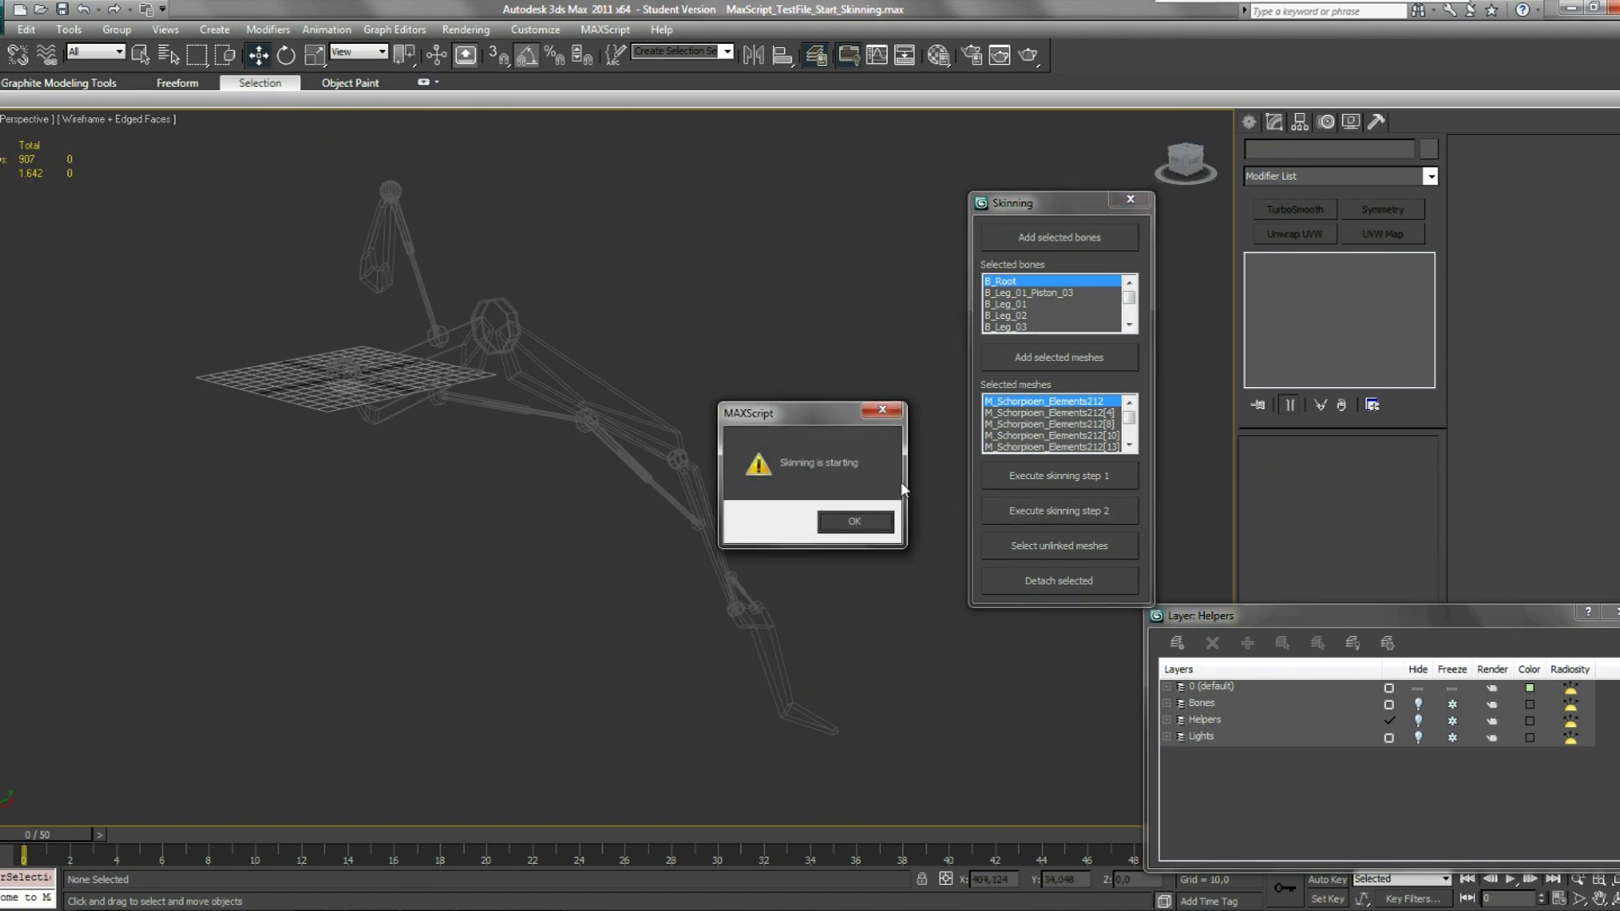
{"action": "left_click", "coordinate": [855, 521]}
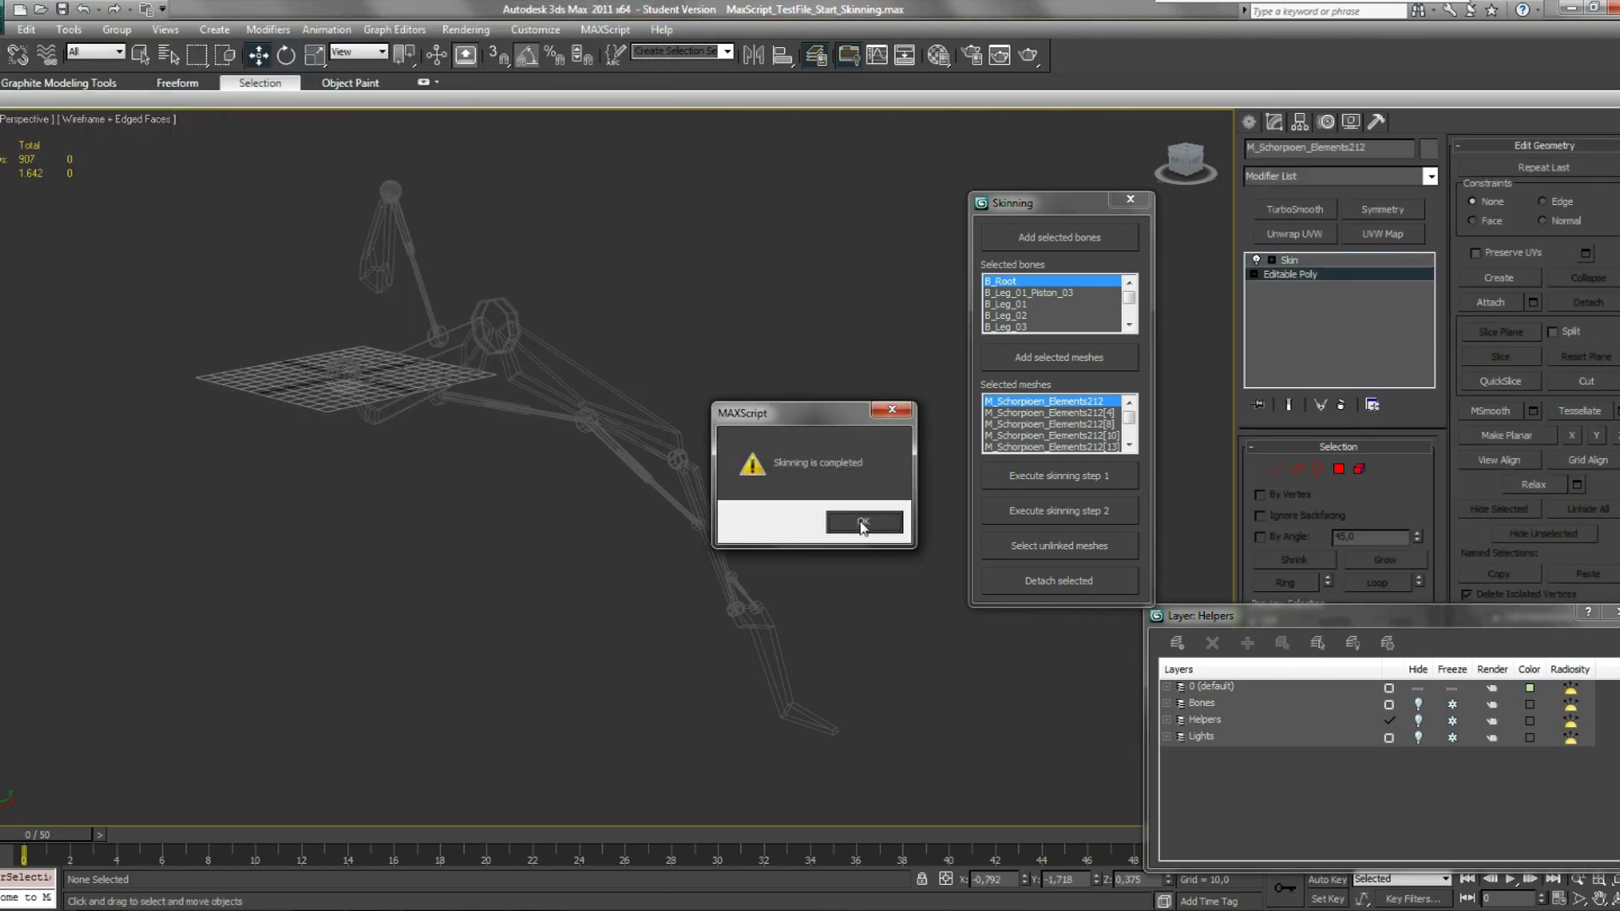
Dismiss the completion message, select the skinned leg mesh in shaded view, and close the Weight Tool and layer windows.
{"action": "left_click", "coordinate": [862, 523]}
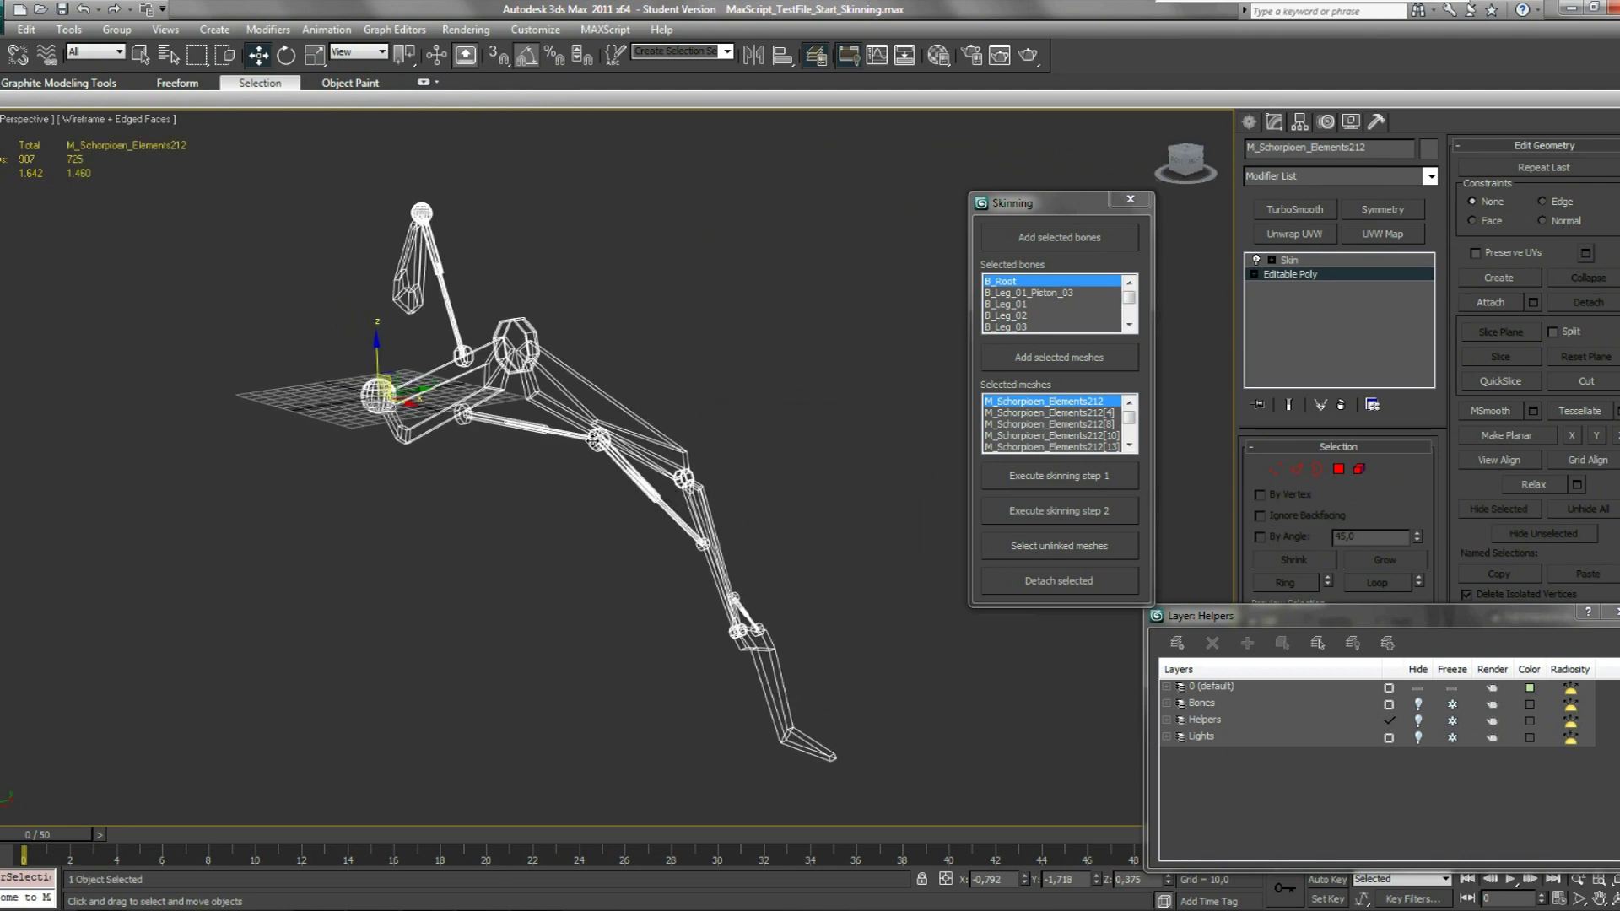
{"action": "left_click", "coordinate": [668, 346]}
{"action": "key", "text": "F3"}
{"action": "left_click", "coordinate": [564, 389]}
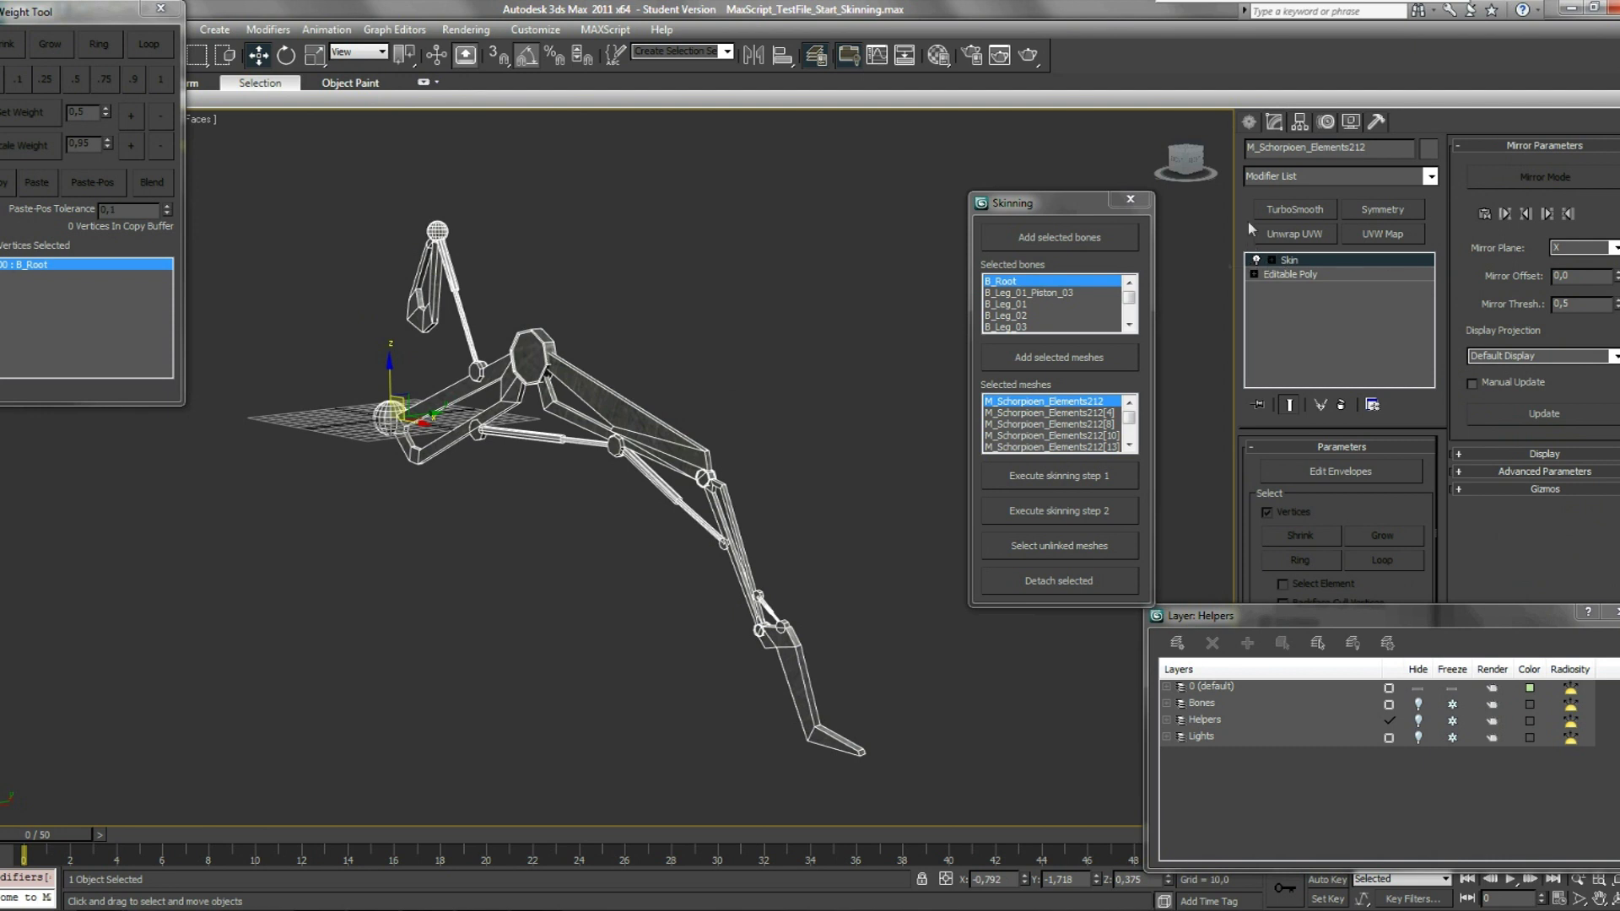
{"action": "left_click", "coordinate": [160, 9]}
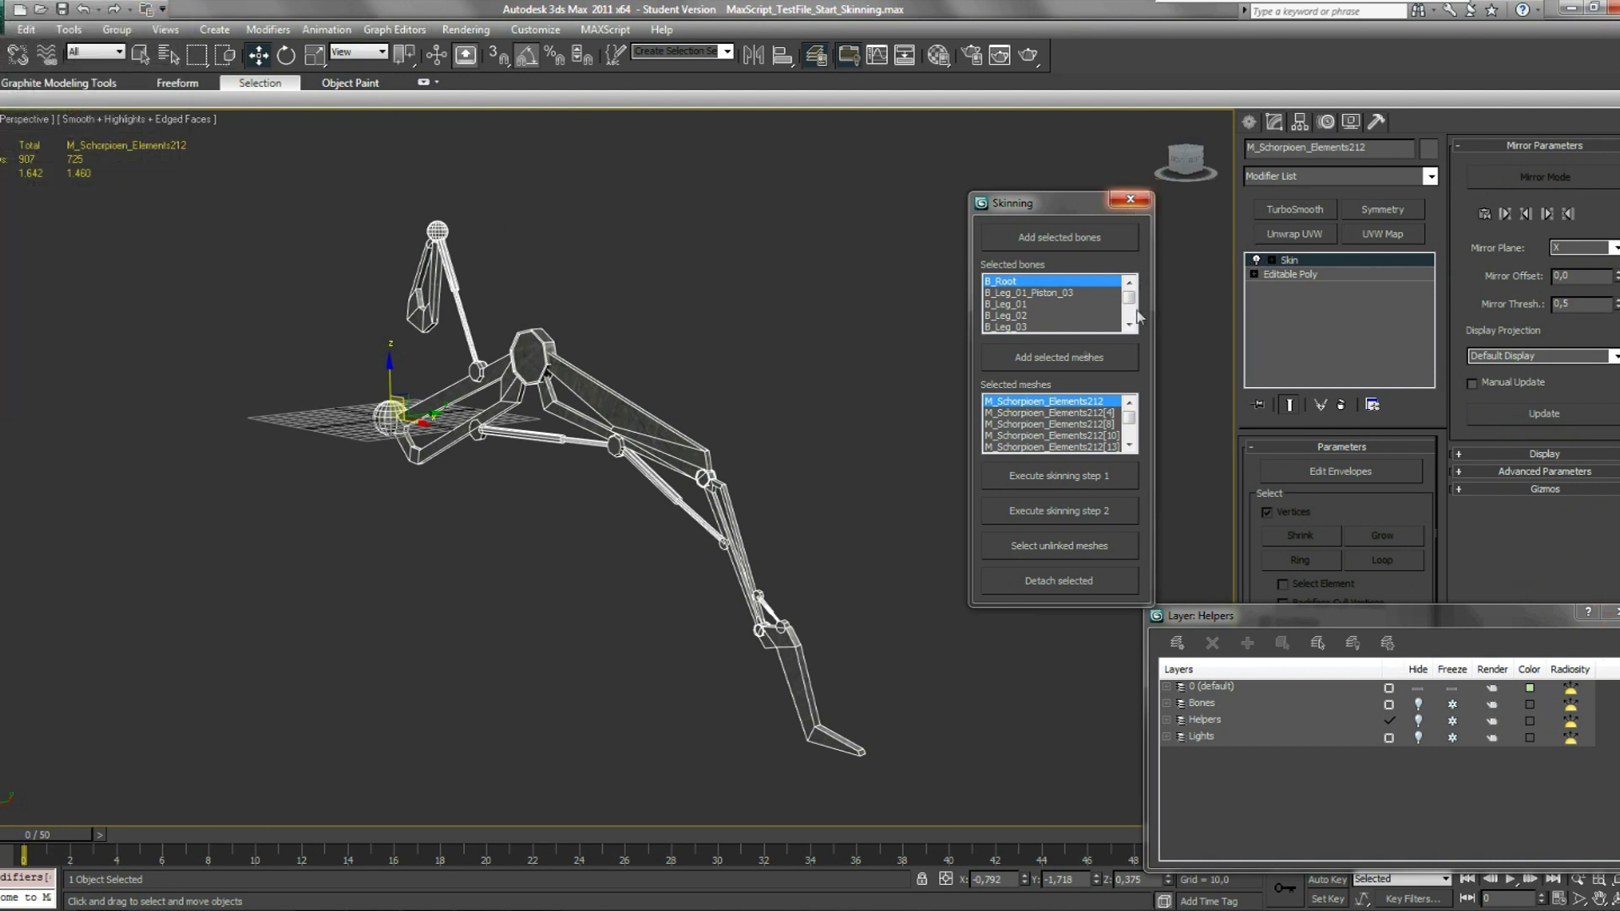
{"action": "middle_click_drag", "start_coordinate": [891, 407], "coordinate": [873, 381]}
{"action": "left_click", "coordinate": [1613, 612]}
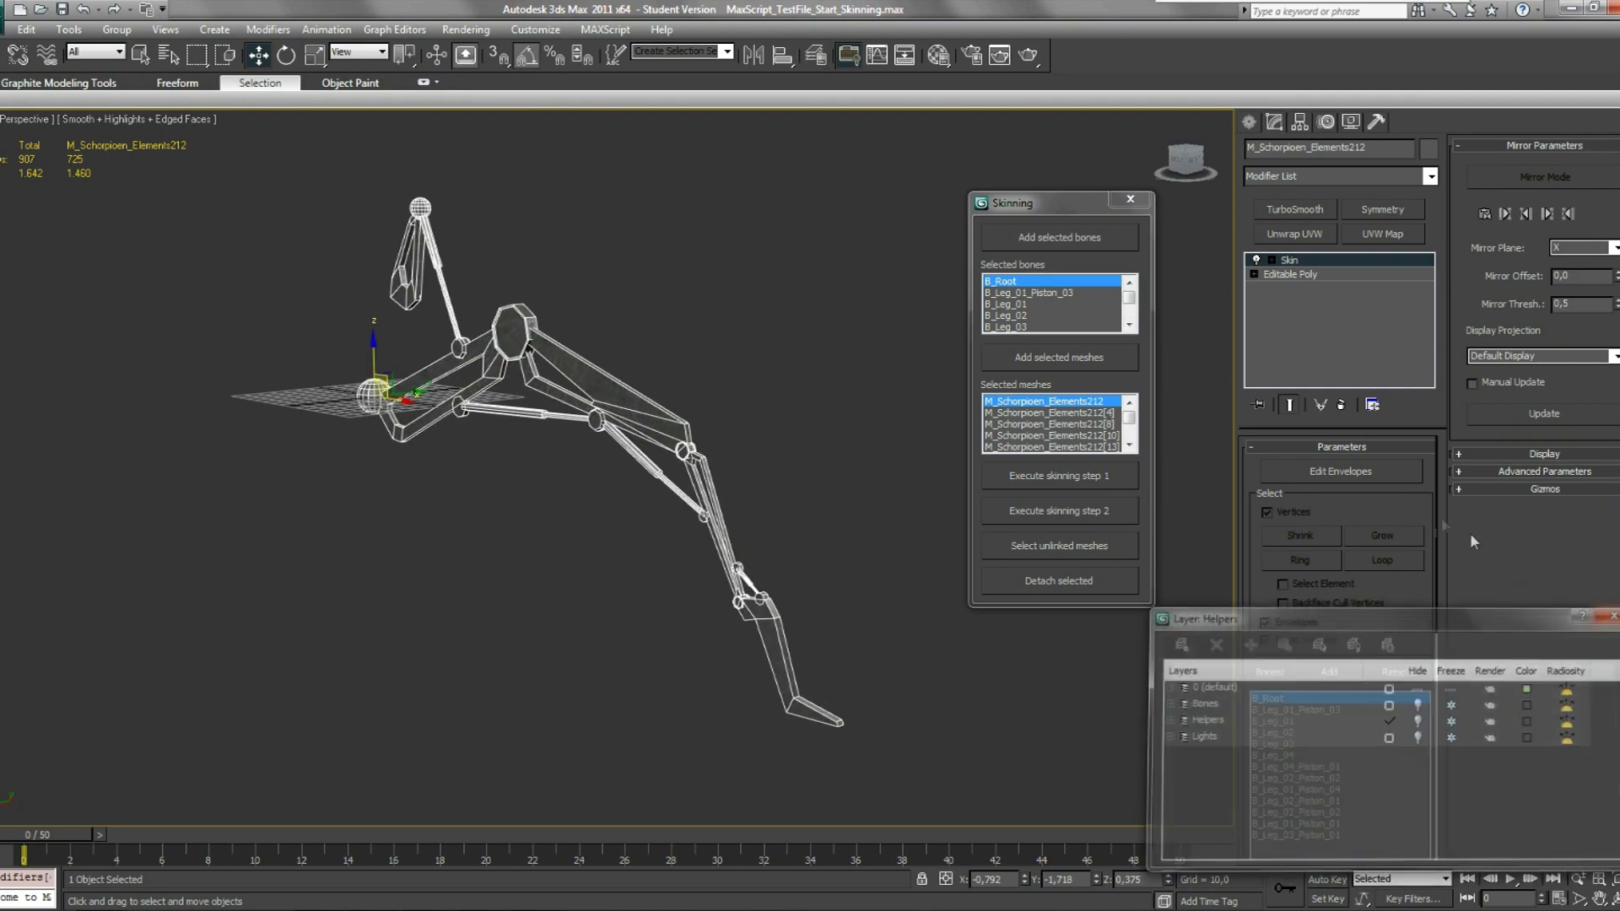
Enter Skin envelope editing on the leg mesh and examine the vertices assigned to B_Leg_01 in wireframe.
{"action": "left_click", "coordinate": [1396, 474]}
{"action": "scroll", "coordinate": [577, 518], "scroll_direction": "up", "scroll_amount": 10}
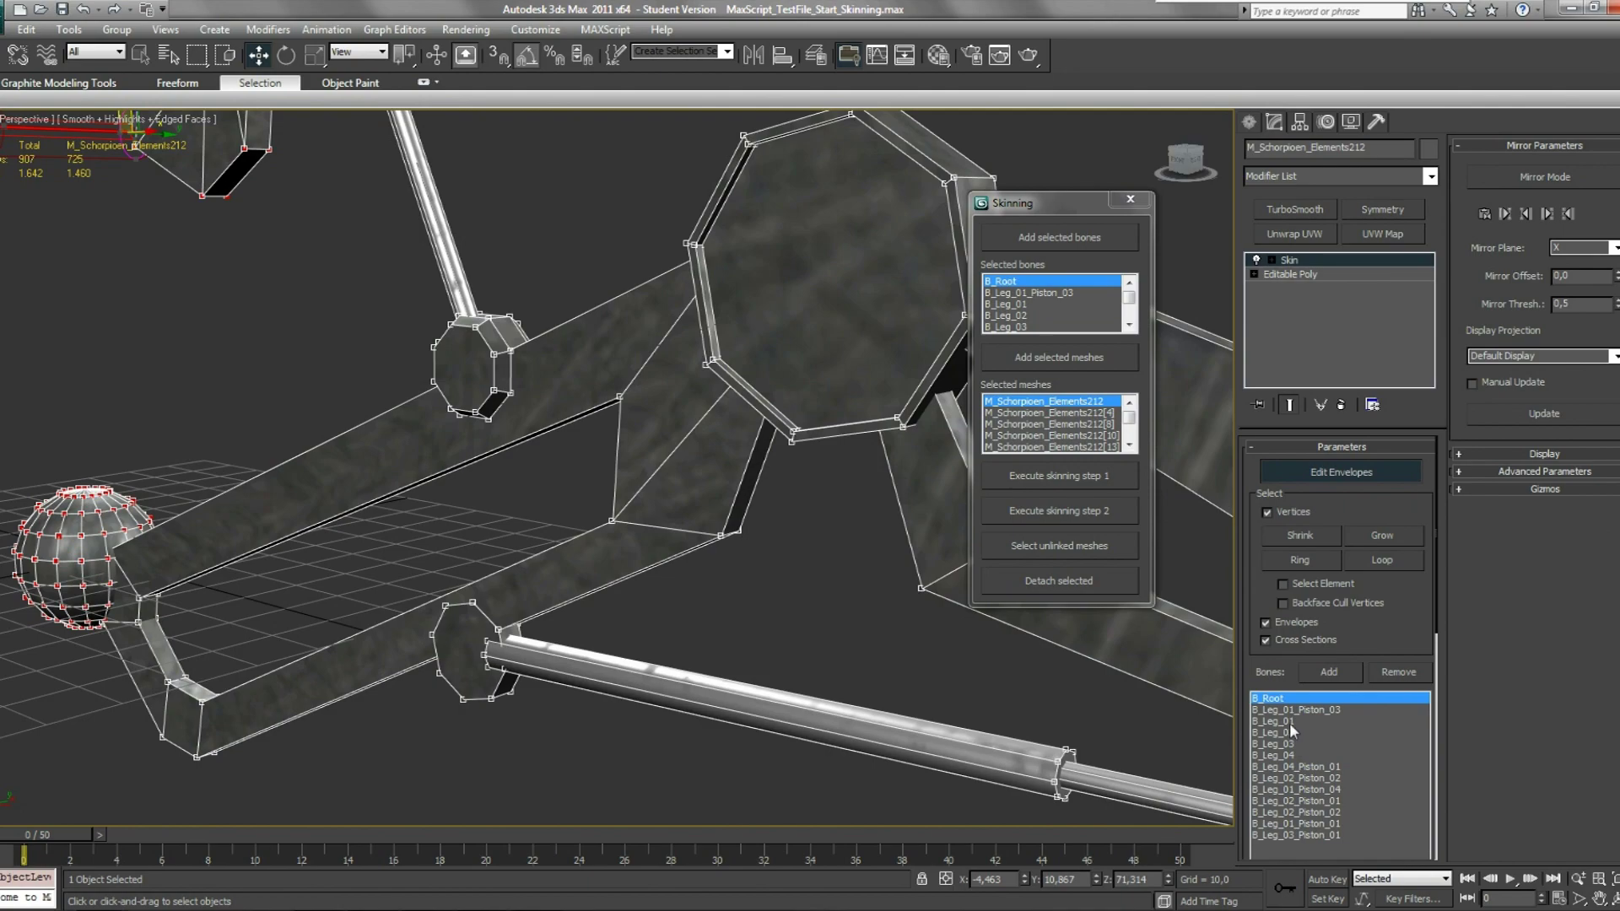
{"action": "scroll", "coordinate": [503, 504], "scroll_direction": "down", "scroll_amount": 6}
{"action": "key", "text": "F3"}
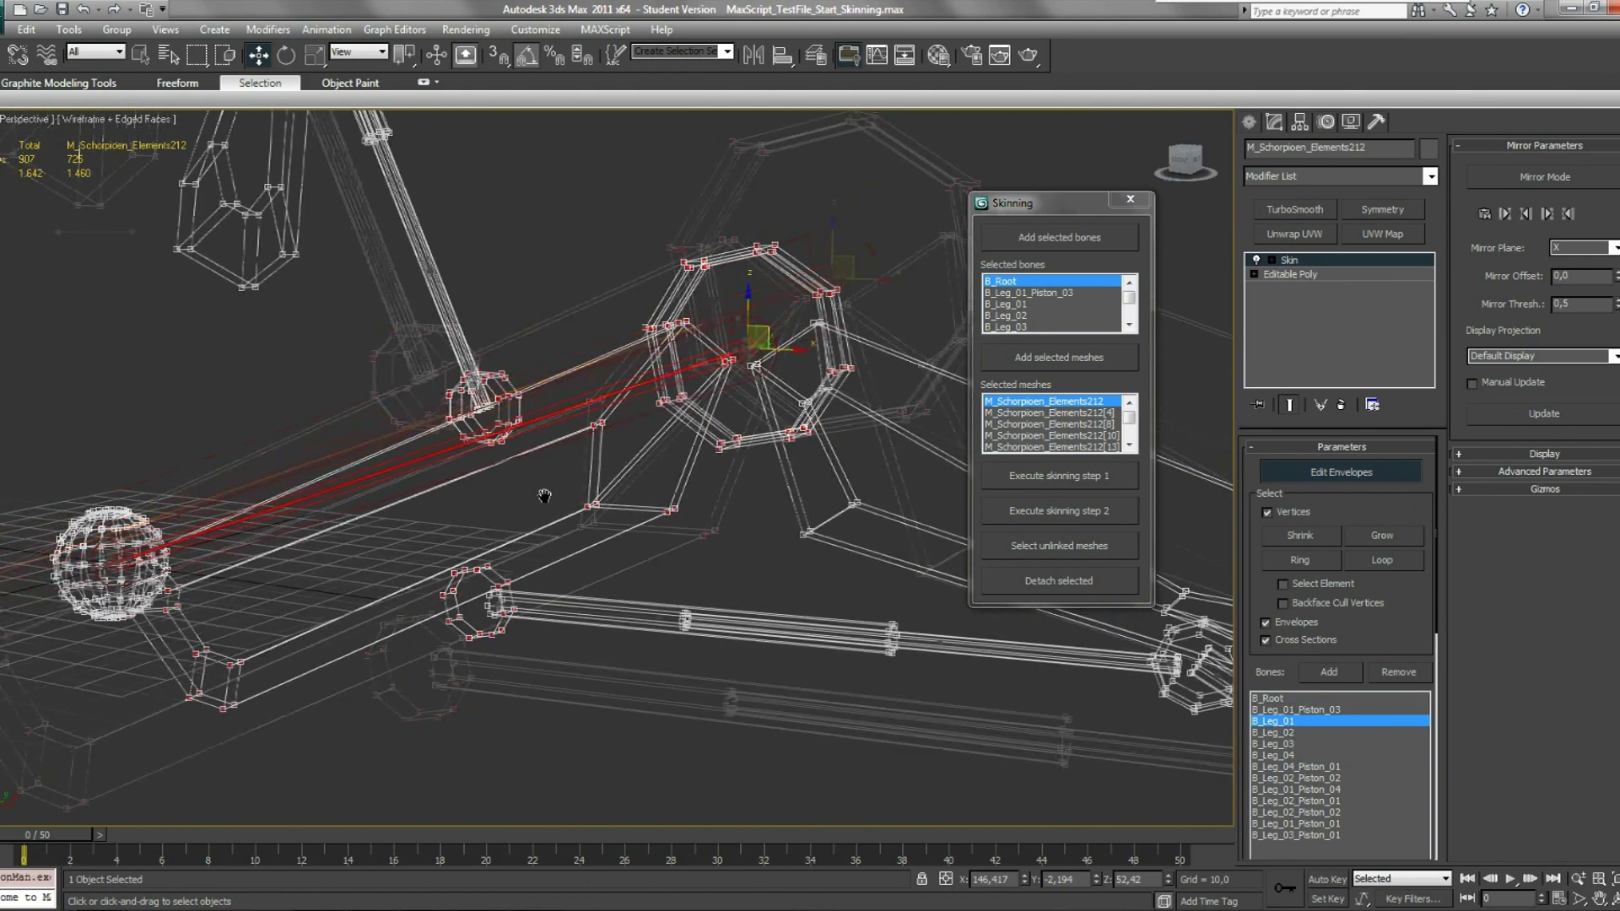
{"action": "middle_click_drag", "start_coordinate": [557, 492], "coordinate": [661, 424], "text": "alt"}
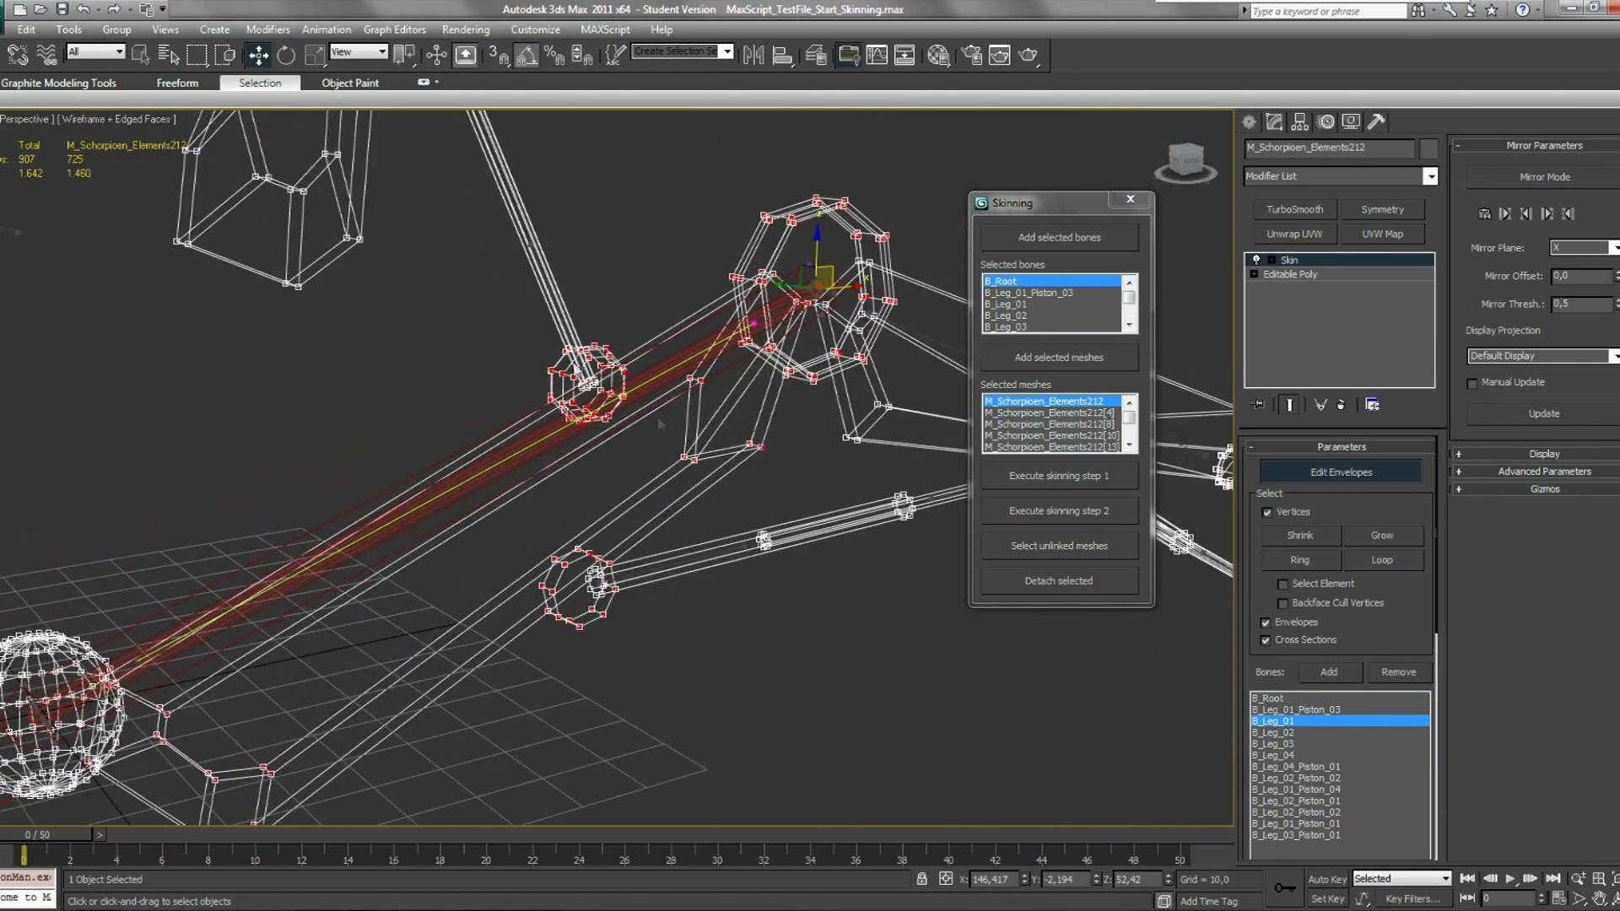
{"action": "middle_click_drag", "start_coordinate": [646, 530], "coordinate": [810, 526], "text": "alt"}
Examine the skinned vertices and envelopes of bones B_Leg_02, B_Leg_03 and B_Leg_04 in turn.
{"action": "left_click", "coordinate": [1318, 732]}
{"action": "middle_click_drag", "start_coordinate": [923, 666], "coordinate": [489, 302]}
{"action": "left_click", "coordinate": [1290, 744]}
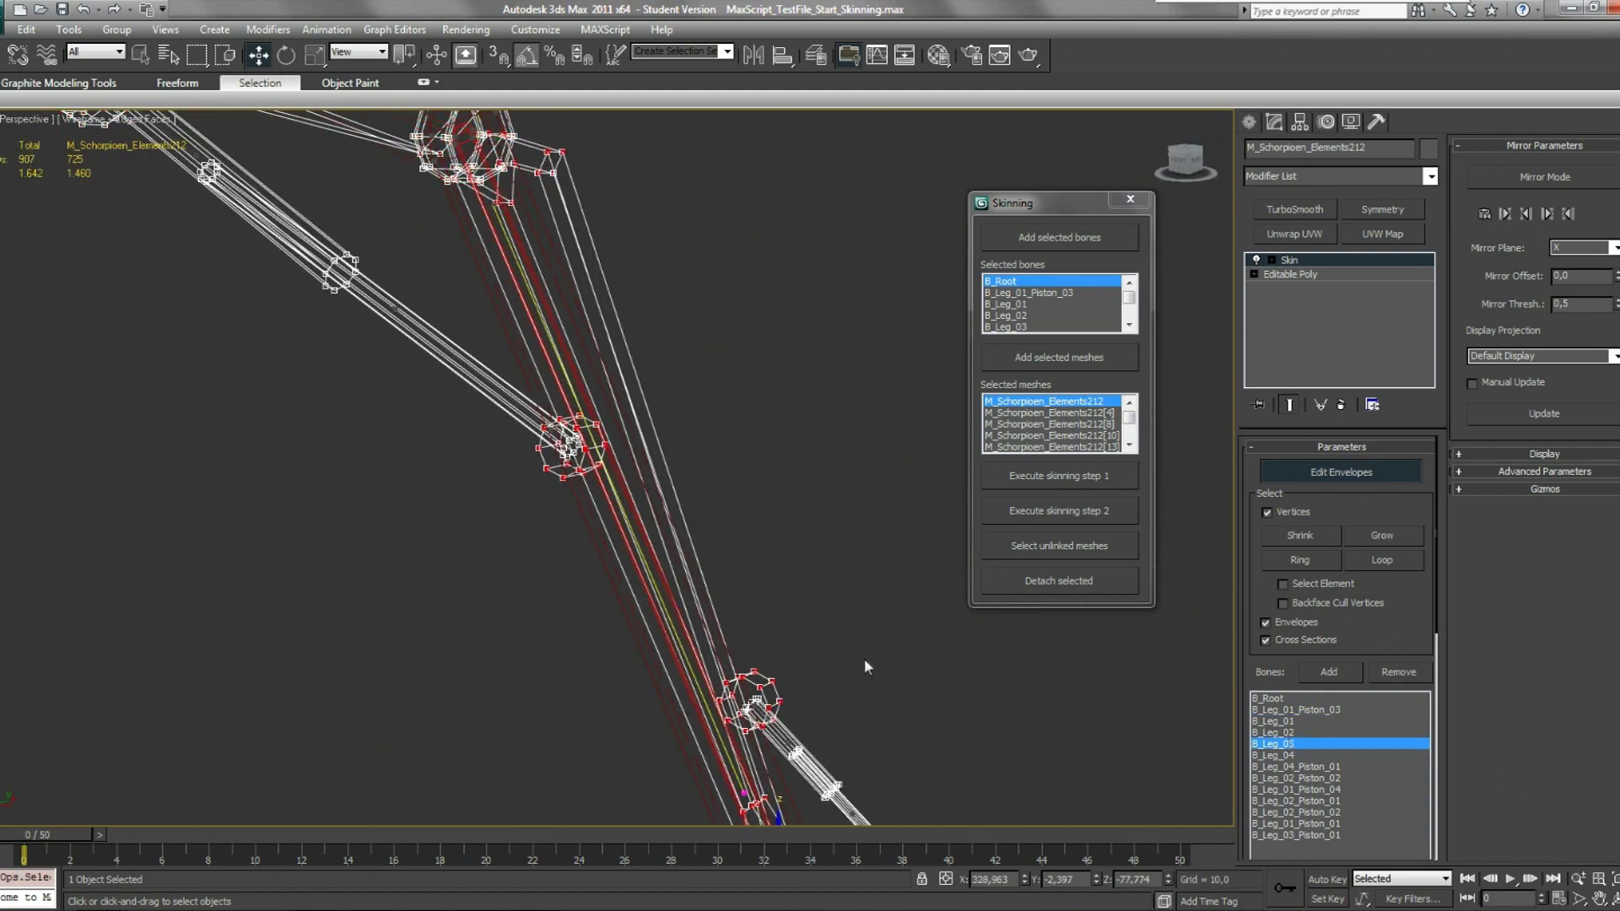
{"action": "middle_click_drag", "start_coordinate": [864, 667], "coordinate": [699, 334]}
{"action": "left_click", "coordinate": [1291, 753]}
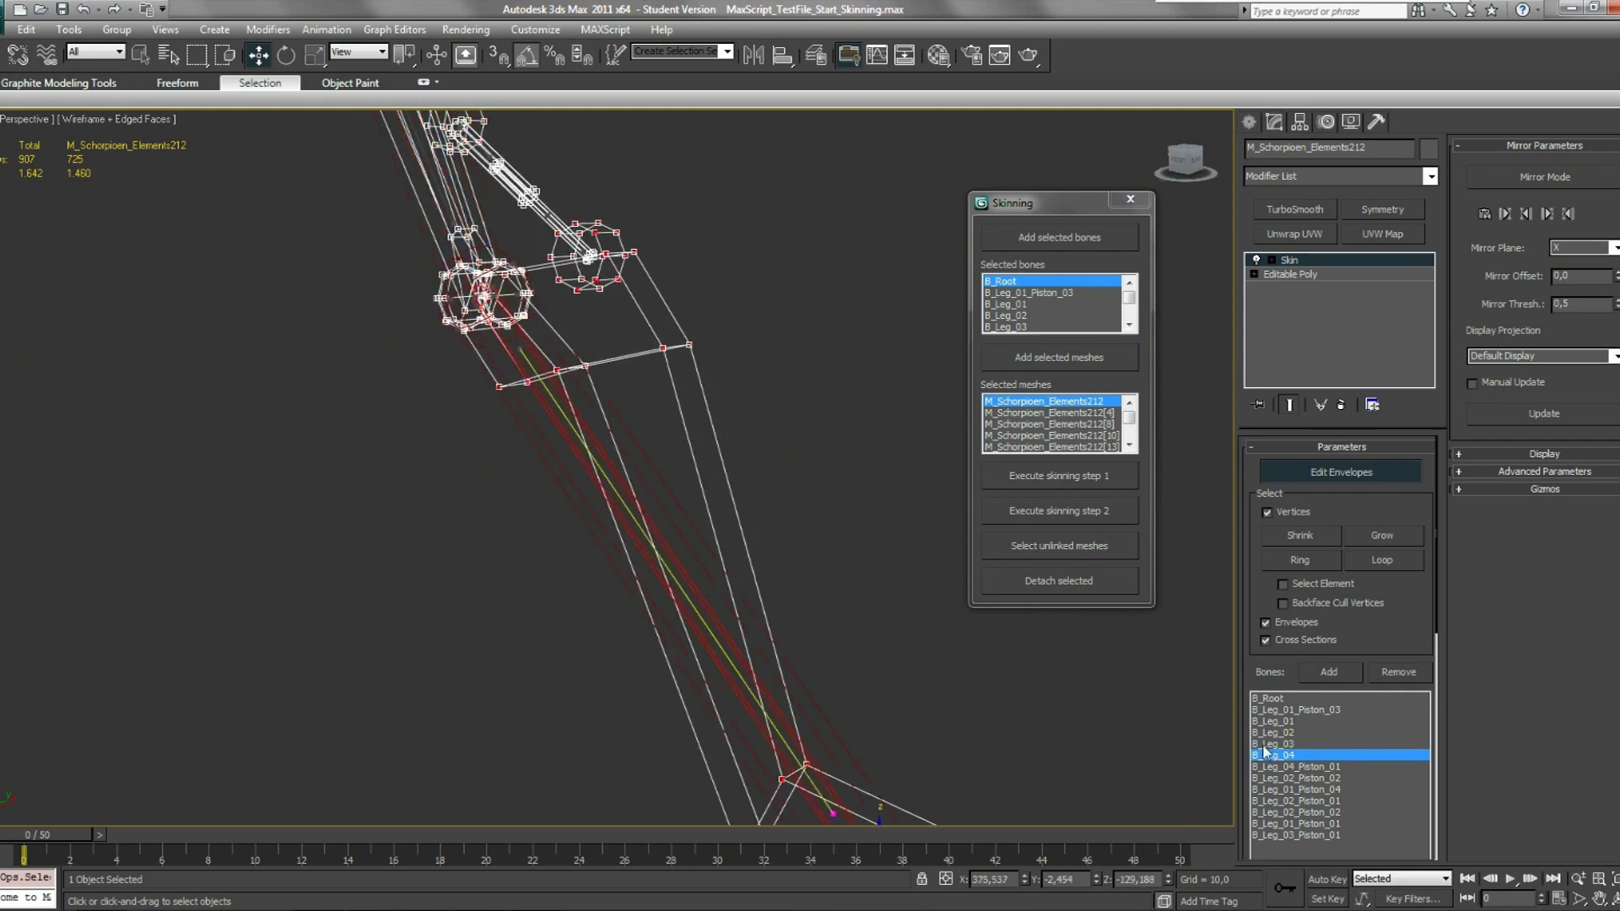
{"action": "scroll", "coordinate": [544, 409], "scroll_direction": "down", "scroll_amount": 3}
{"action": "middle_click_drag", "start_coordinate": [540, 390], "coordinate": [646, 554]}
{"action": "scroll", "coordinate": [521, 441], "scroll_direction": "down", "scroll_amount": 5}
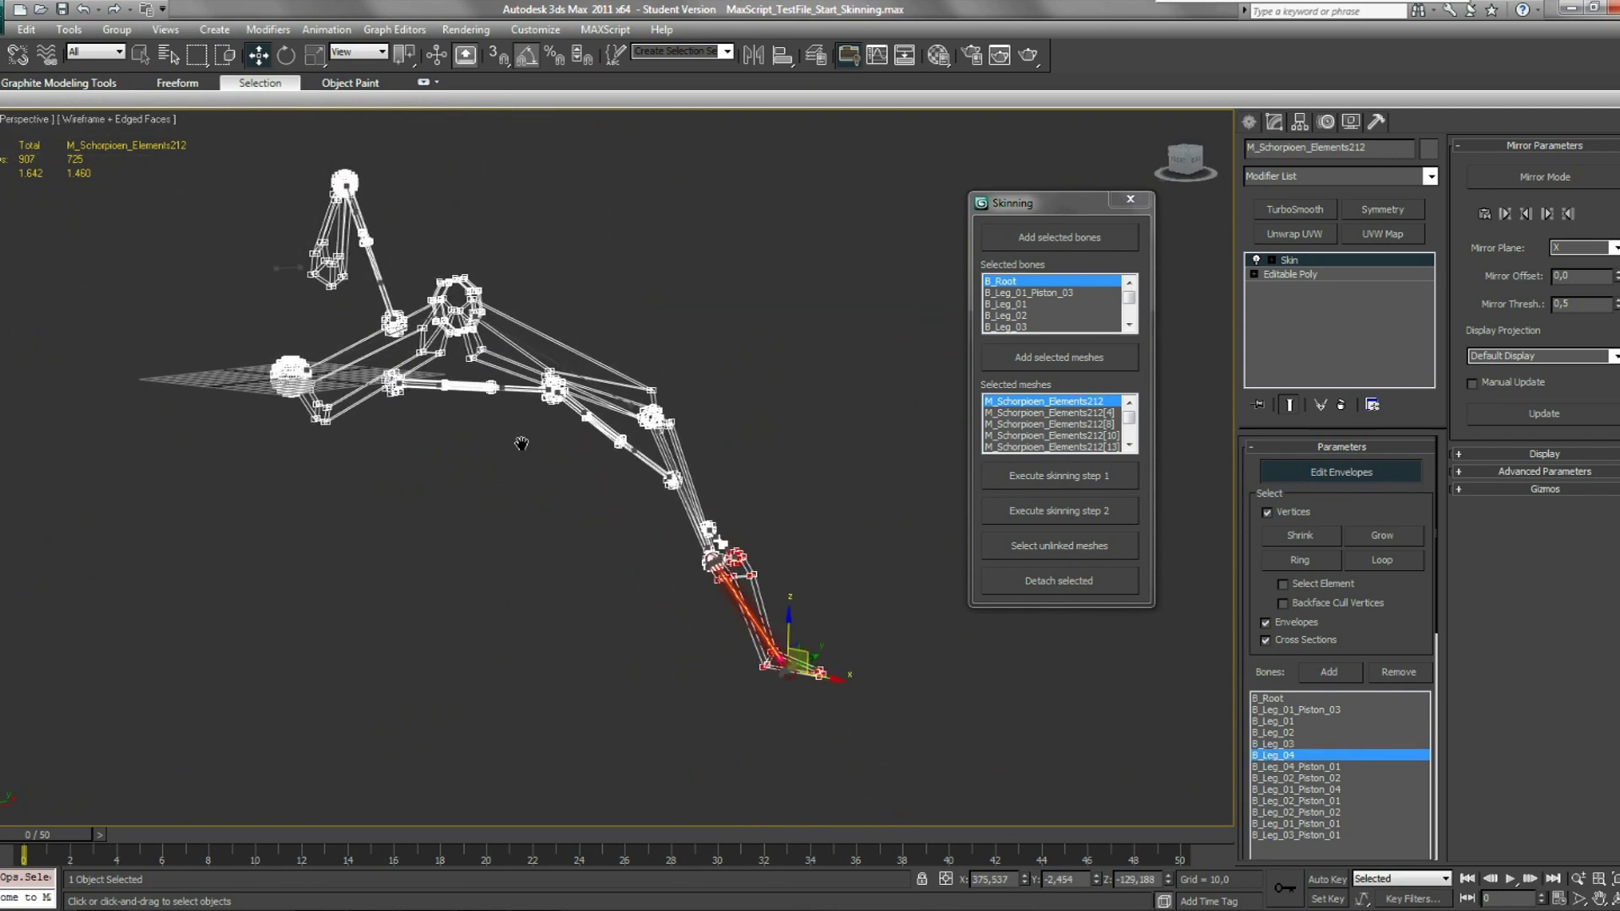
Examine the leg mesh's vertex weights in the Skin Weight Table, close the table and leave envelope editing.
{"action": "scroll", "coordinate": [1400, 643], "scroll_direction": "down", "scroll_amount": 6}
{"action": "scroll", "coordinate": [1379, 781], "scroll_direction": "down", "scroll_amount": 6}
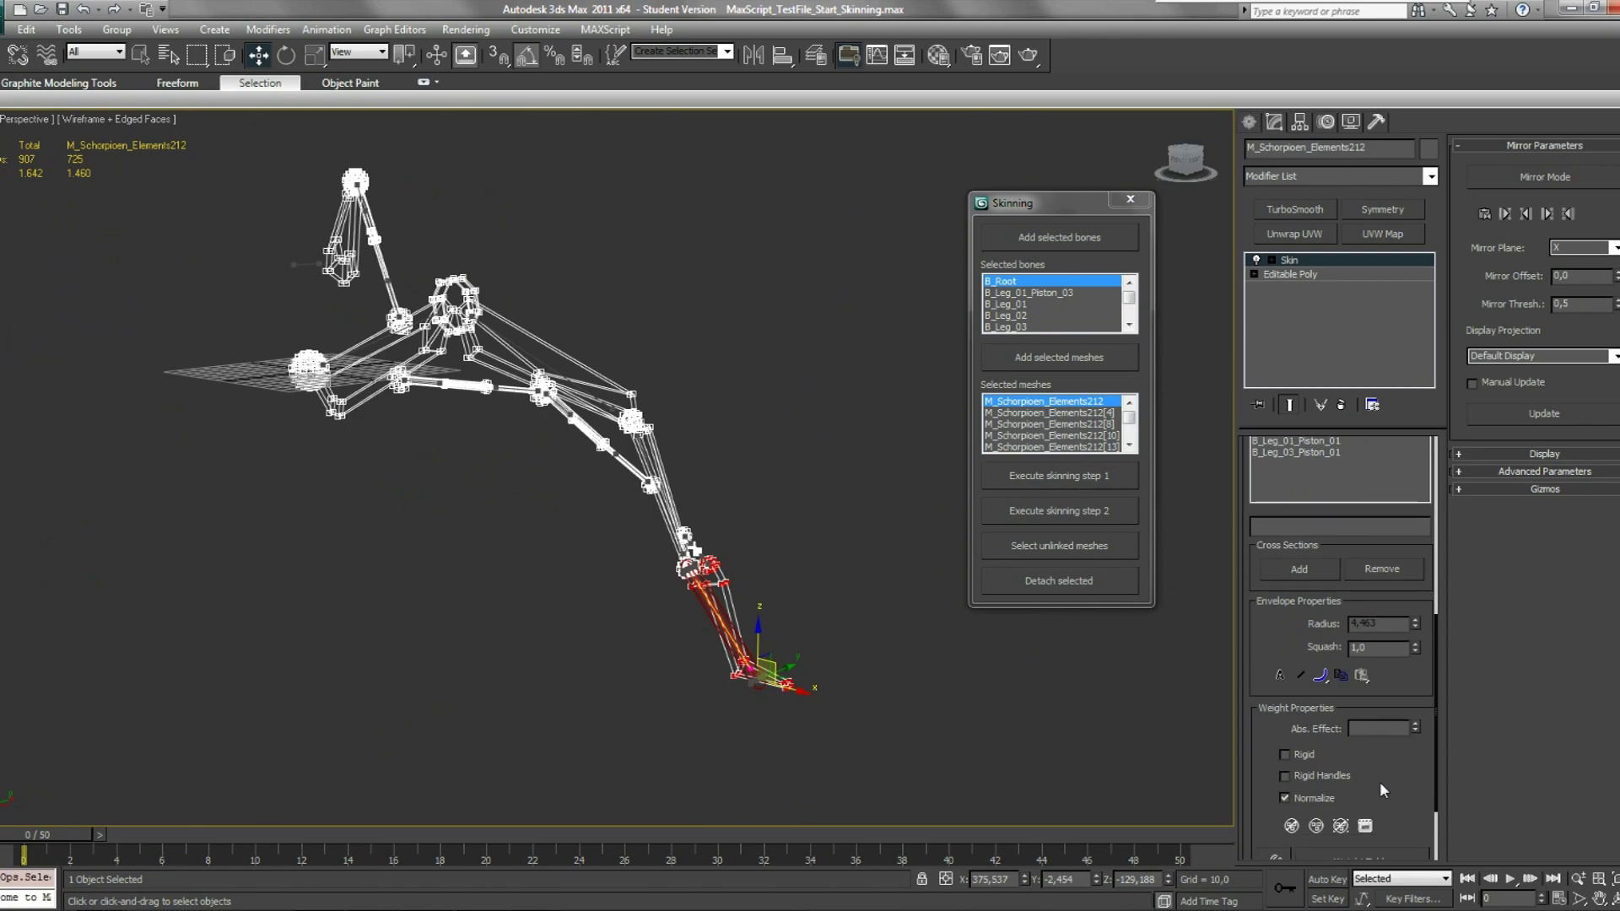
{"action": "left_click", "coordinate": [1361, 783]}
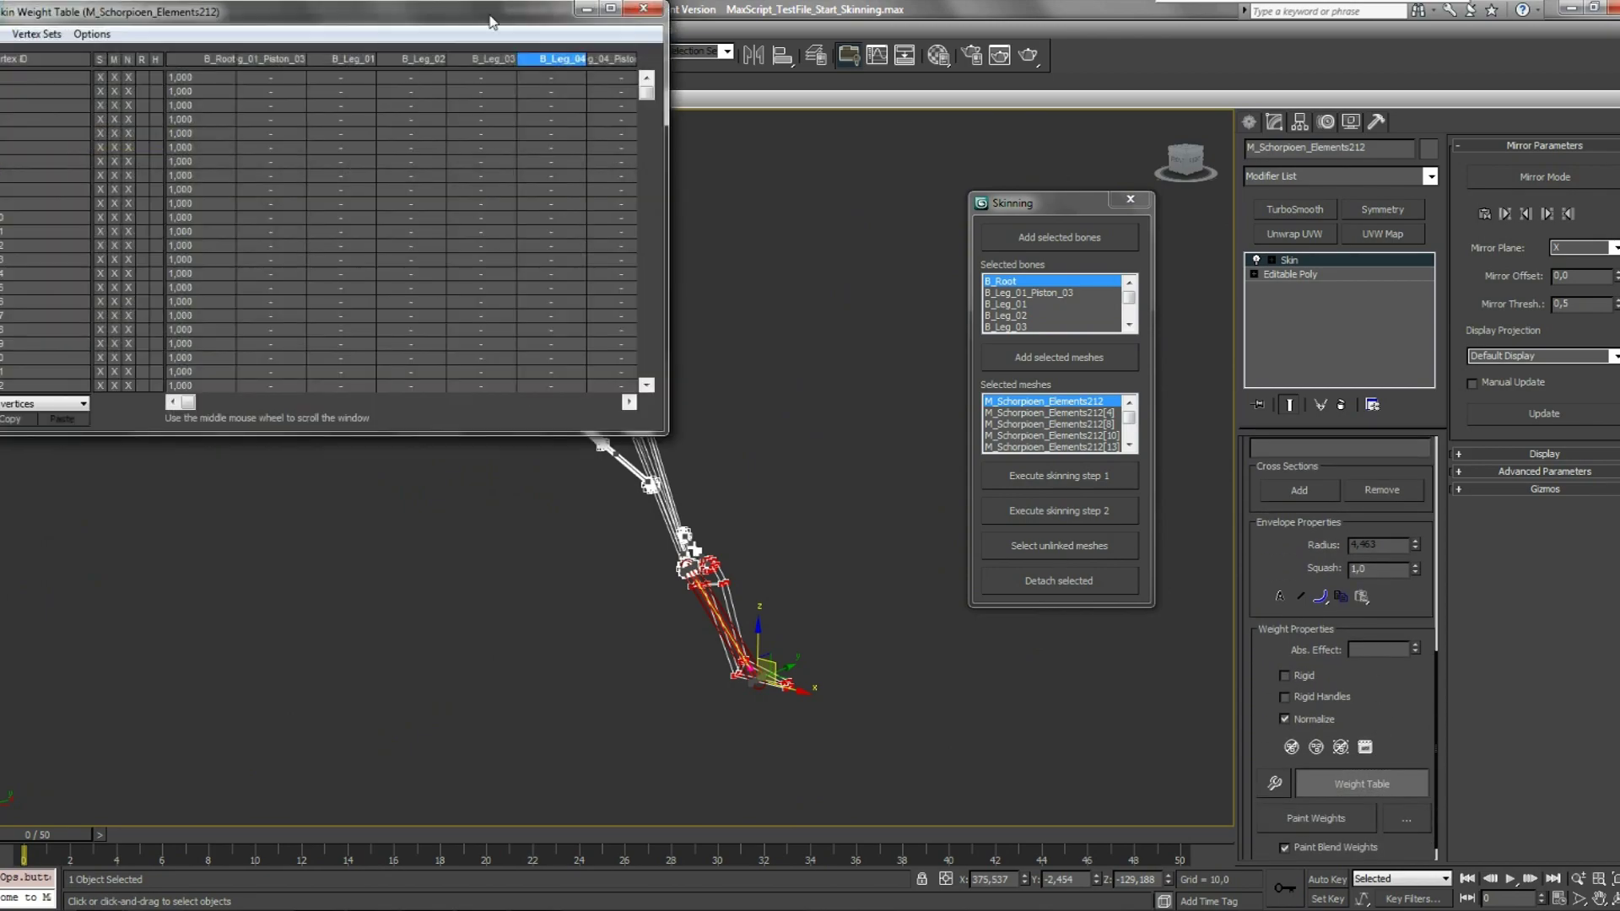
{"action": "left_click_drag", "start_coordinate": [488, 16], "coordinate": [588, 0]}
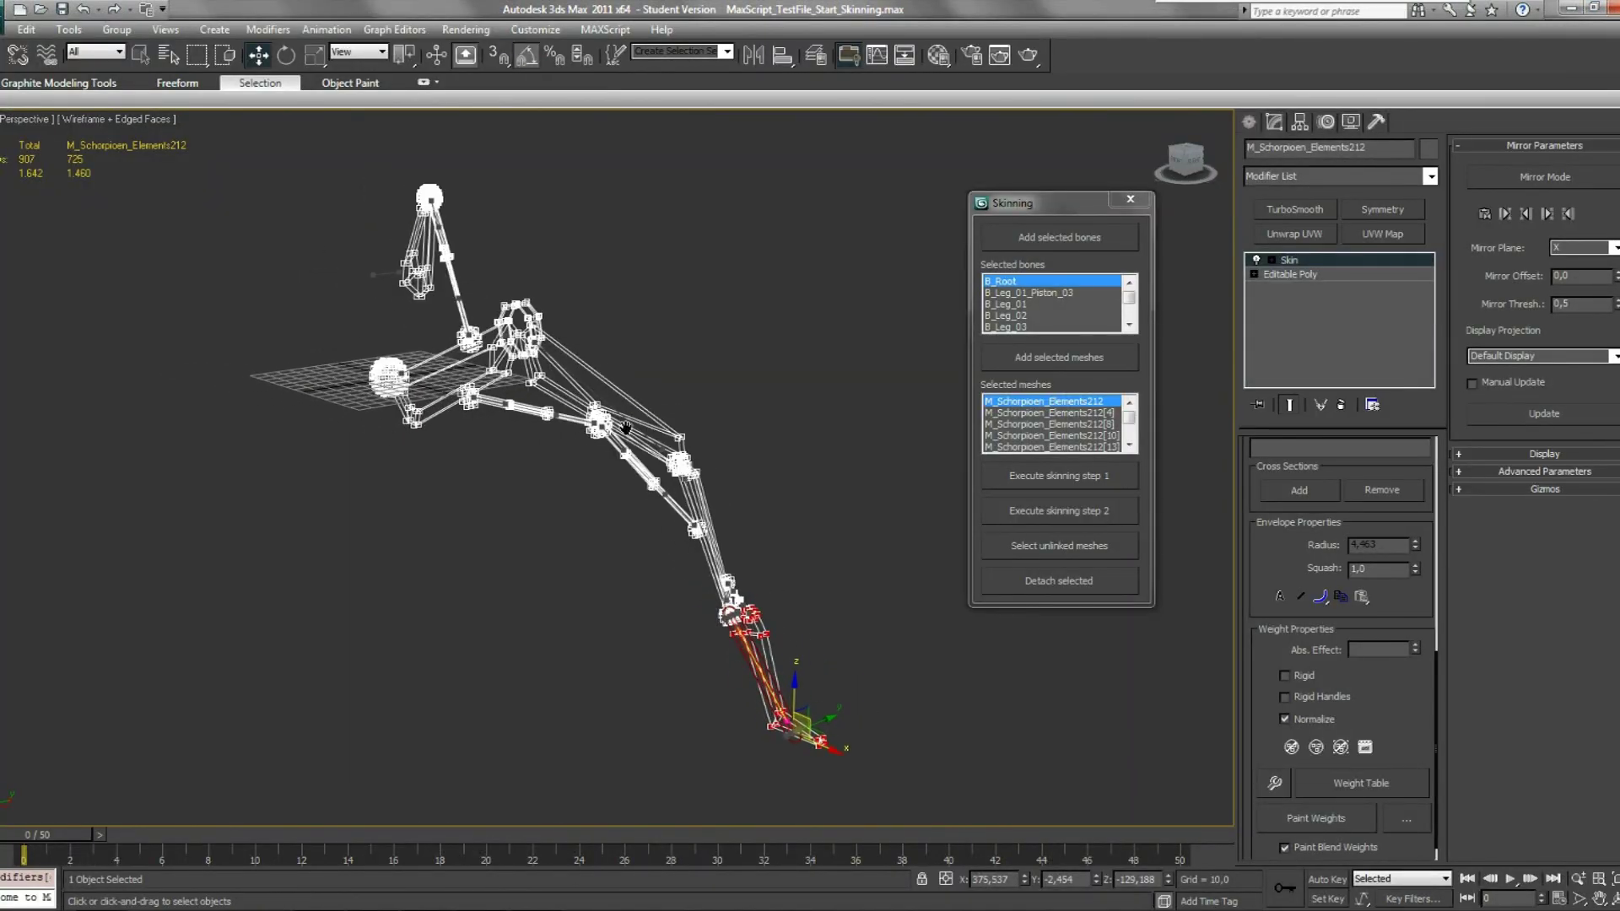
{"action": "middle_click_drag", "start_coordinate": [626, 429], "coordinate": [634, 413]}
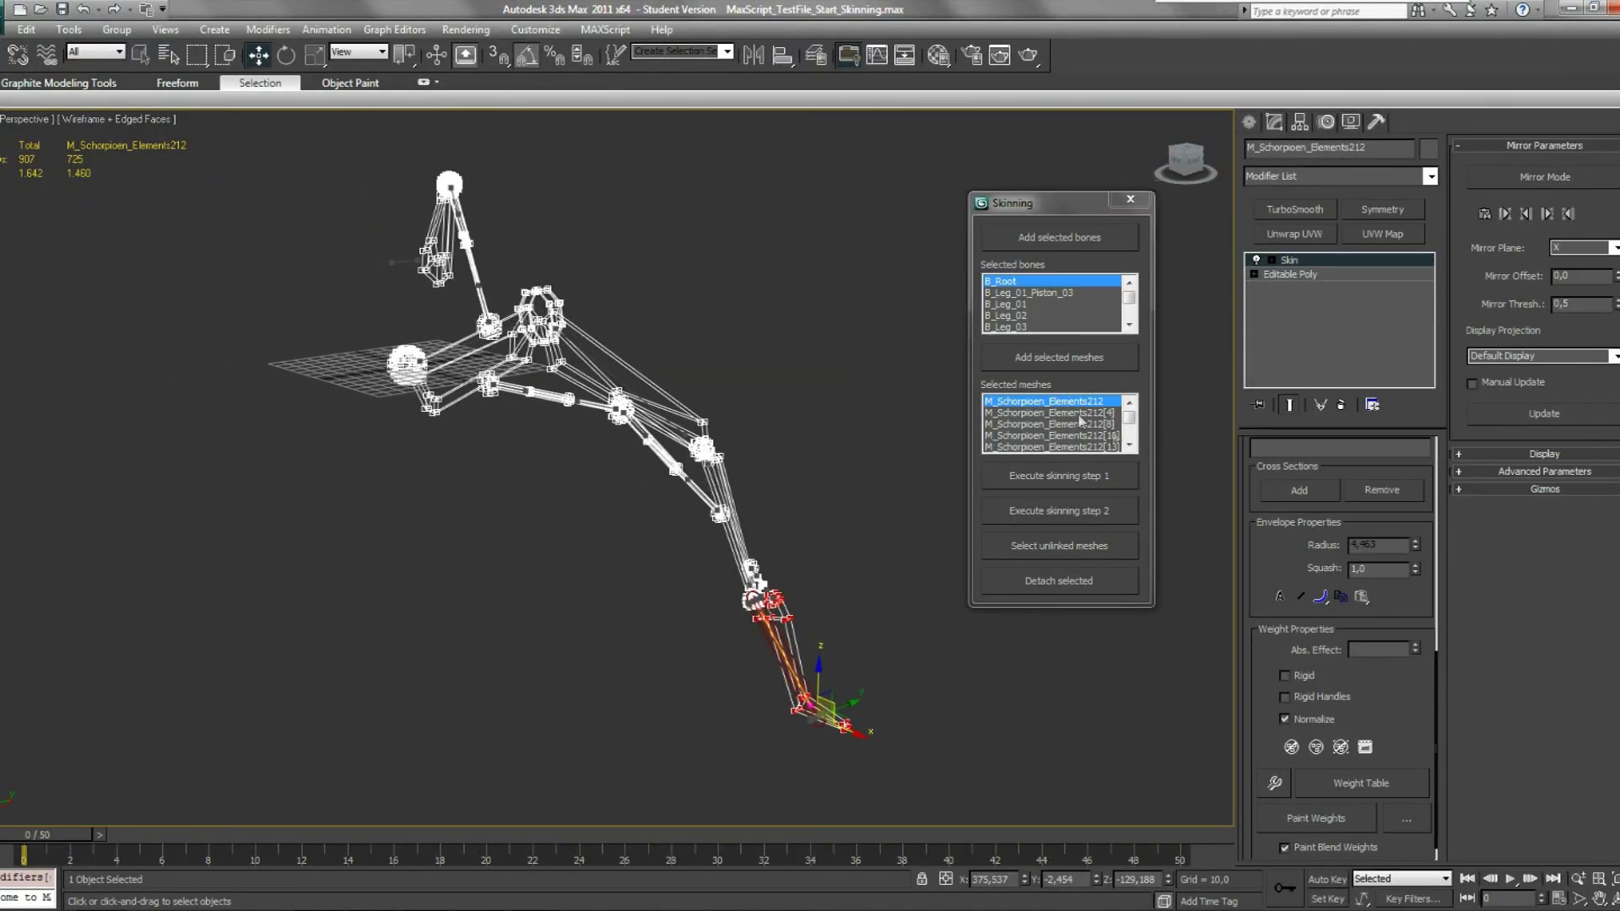
{"action": "left_click", "coordinate": [1066, 403]}
{"action": "middle_click_drag", "start_coordinate": [791, 424], "coordinate": [796, 435]}
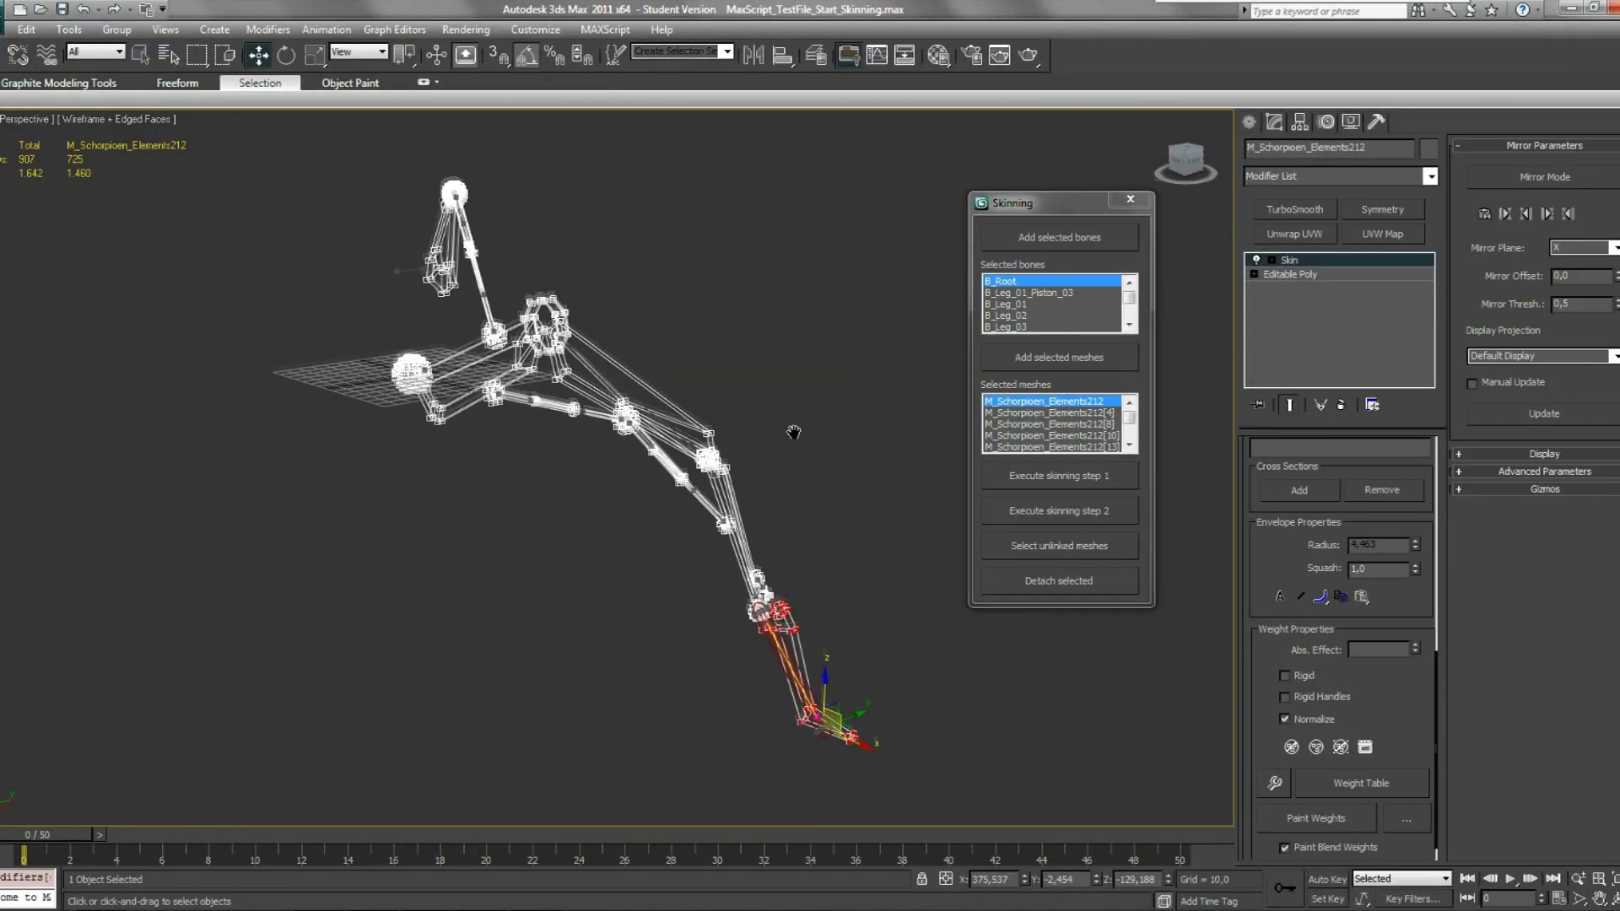
{"action": "left_click", "coordinate": [1318, 261]}
{"action": "middle_click_drag", "start_coordinate": [518, 343], "coordinate": [526, 363]}
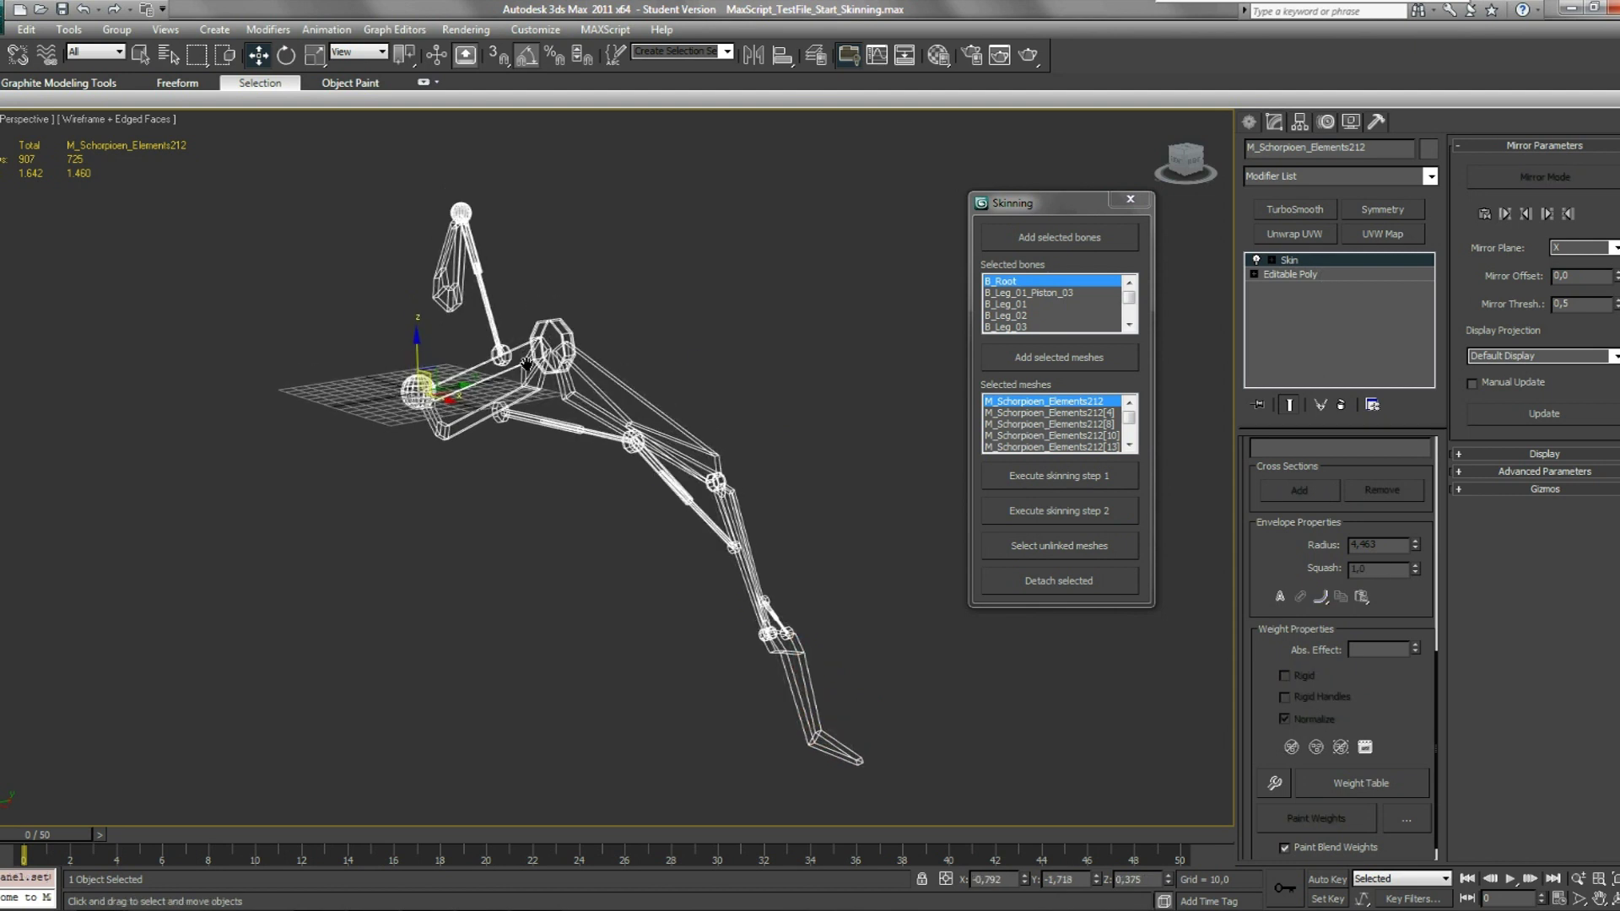
Reopen the MaxScript_TestFile_Start_Skinning.max scene without saving the changes.
{"action": "left_click", "coordinate": [3, 15]}
{"action": "left_click", "coordinate": [215, 115]}
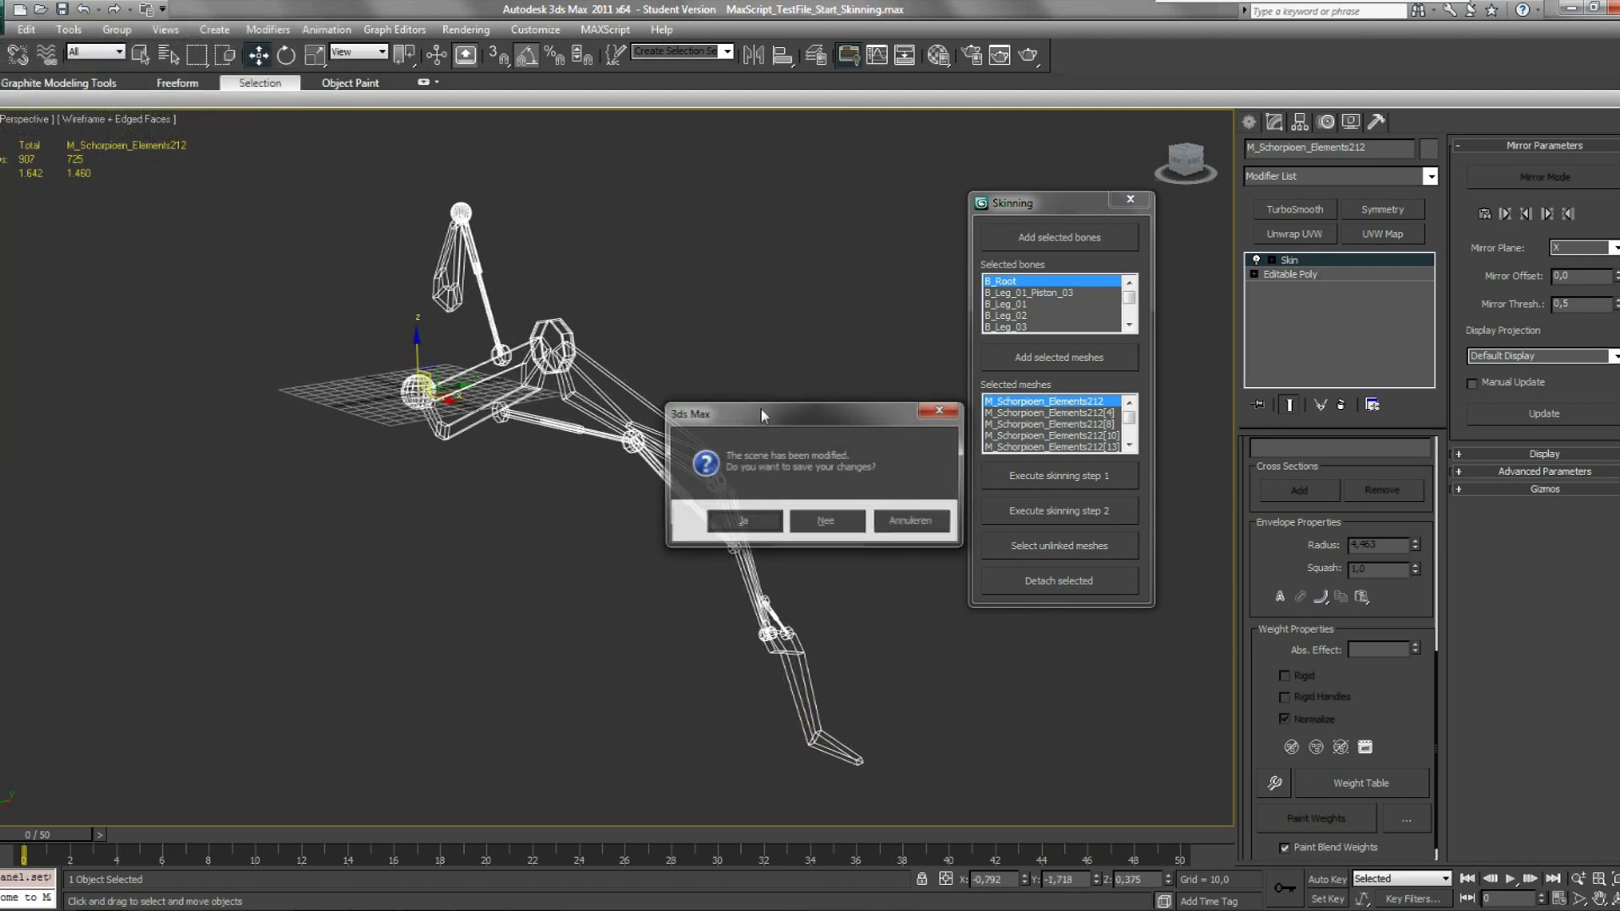
{"action": "left_click", "coordinate": [826, 522]}
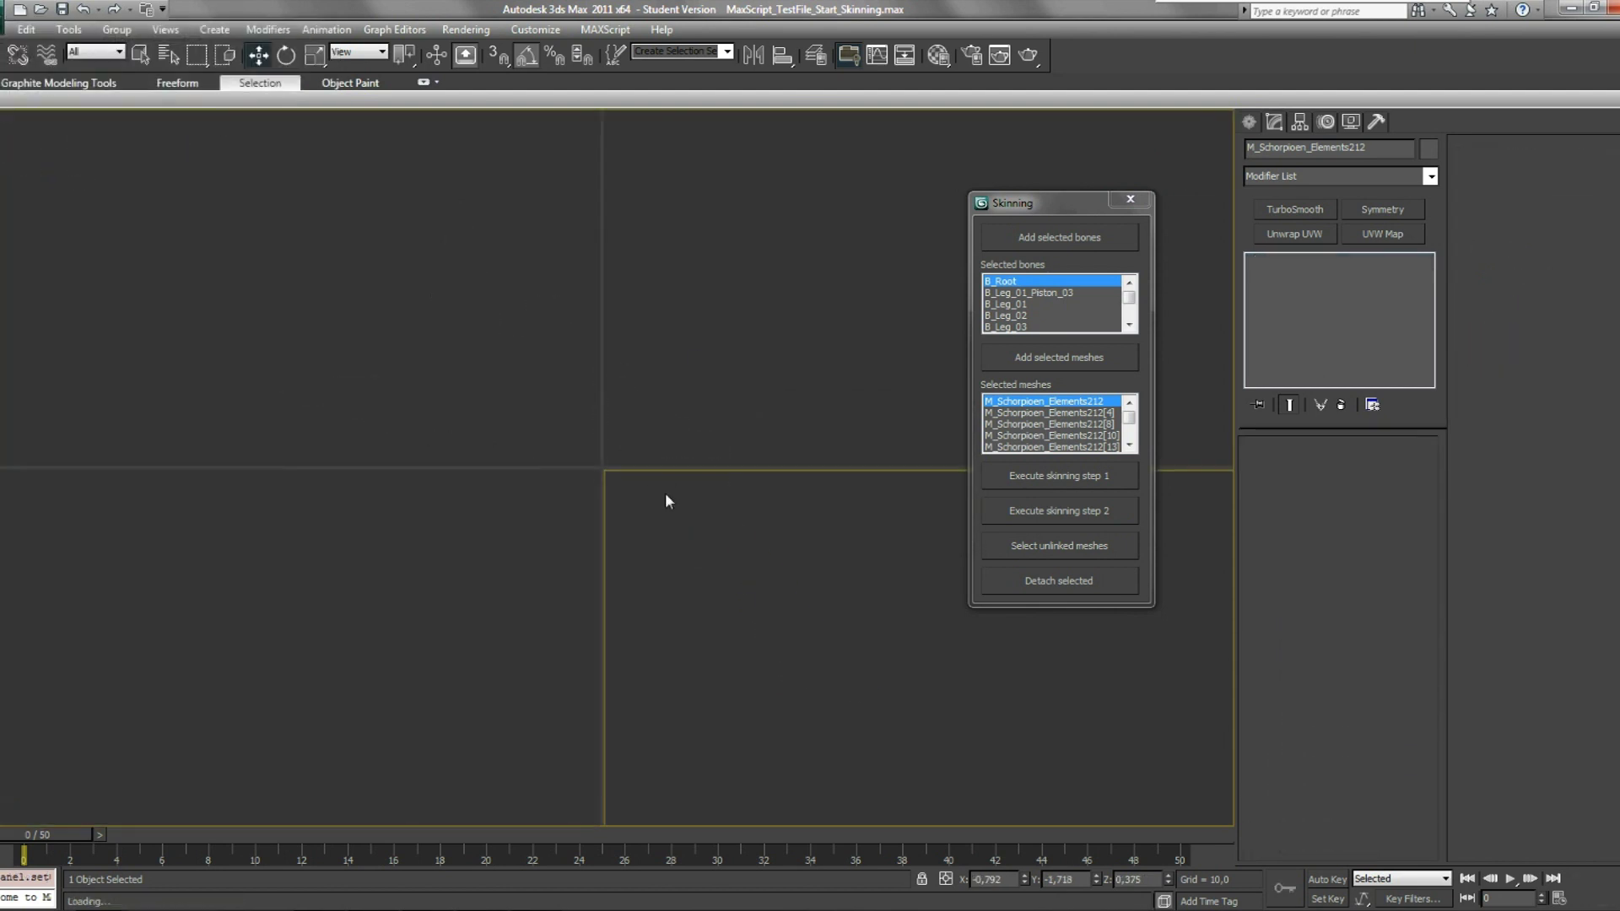
Use Select and Link to assign a different parent to the octagonal joint ring mesh, and clear the selection.
{"action": "left_click", "coordinate": [800, 667]}
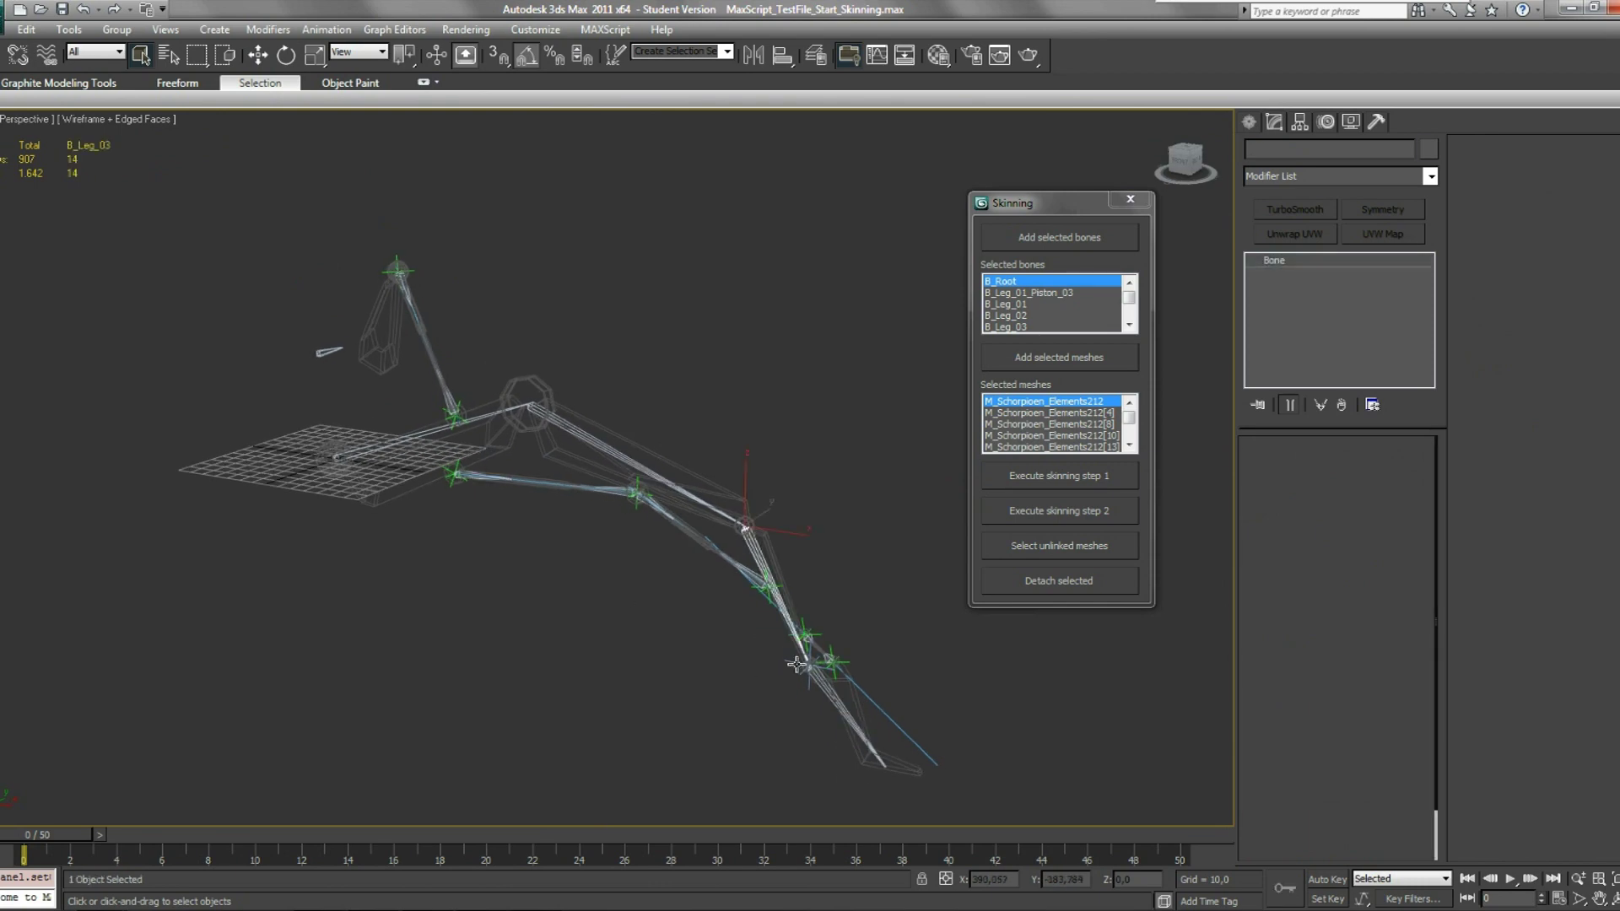
{"action": "scroll", "coordinate": [793, 658], "scroll_direction": "up", "scroll_amount": 10}
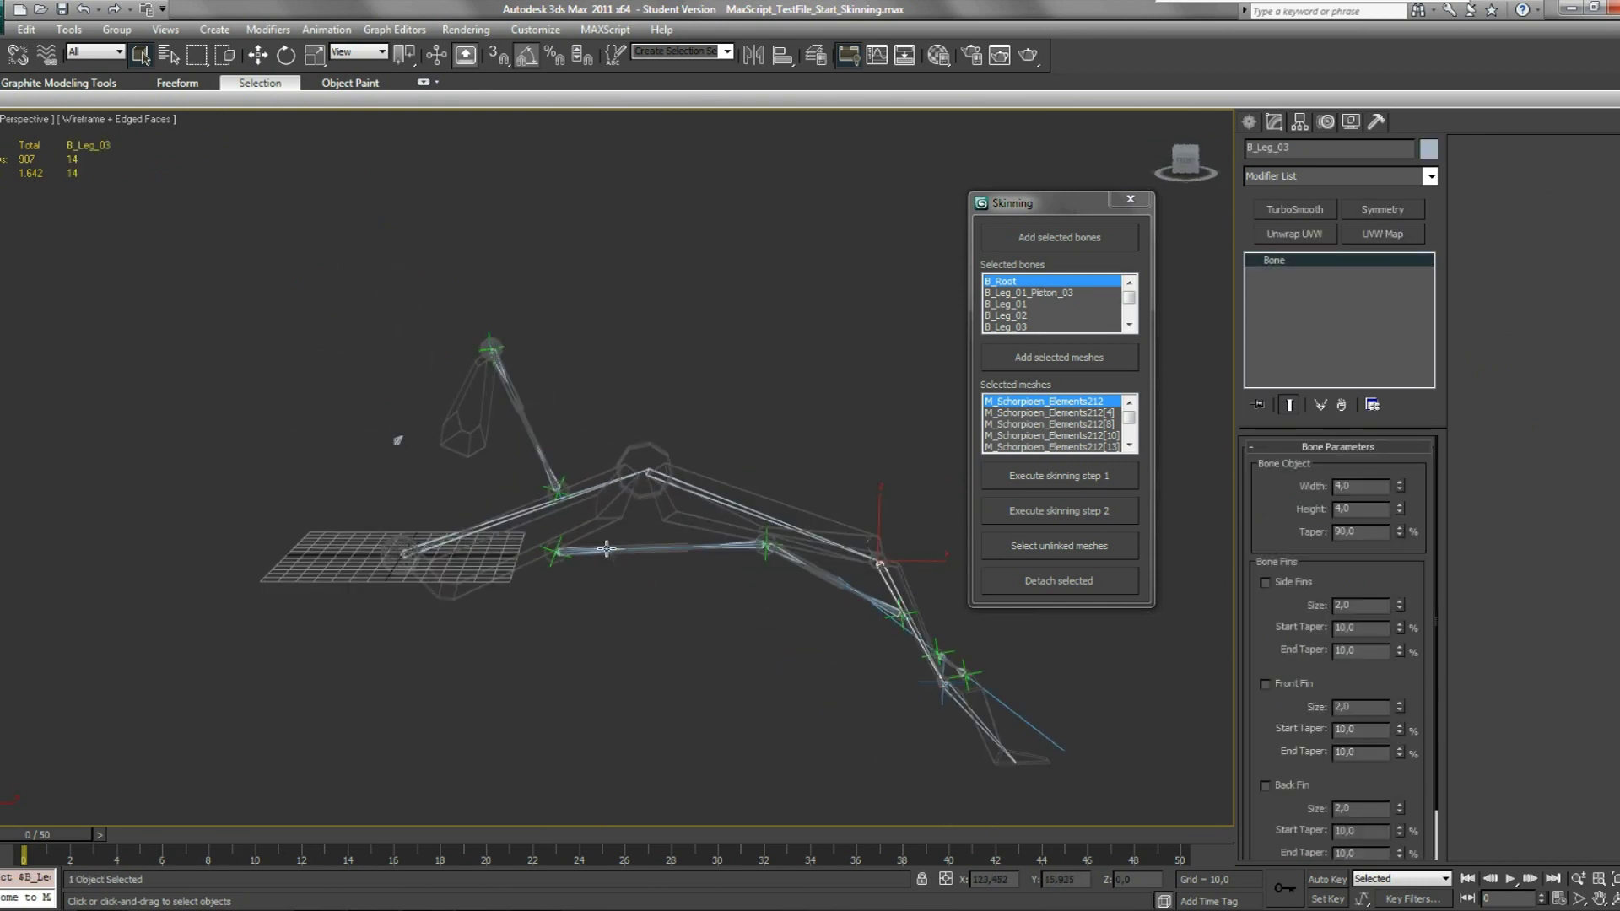
{"action": "scroll", "coordinate": [652, 557], "scroll_direction": "up", "scroll_amount": 5}
{"action": "left_click", "coordinate": [682, 427]}
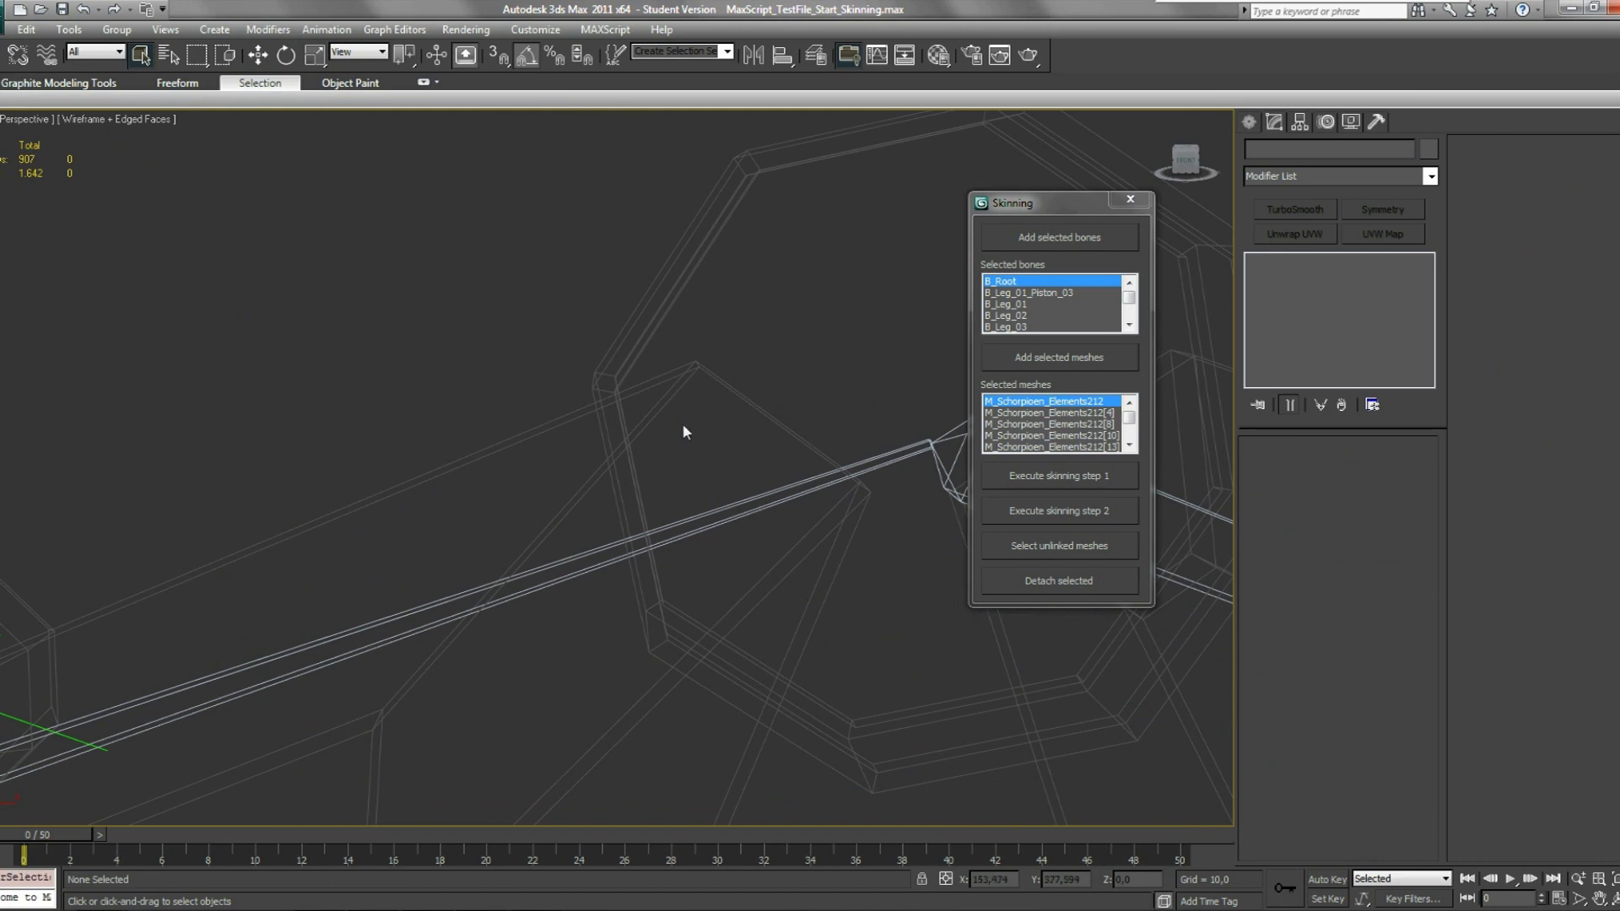
{"action": "left_click", "coordinate": [650, 336]}
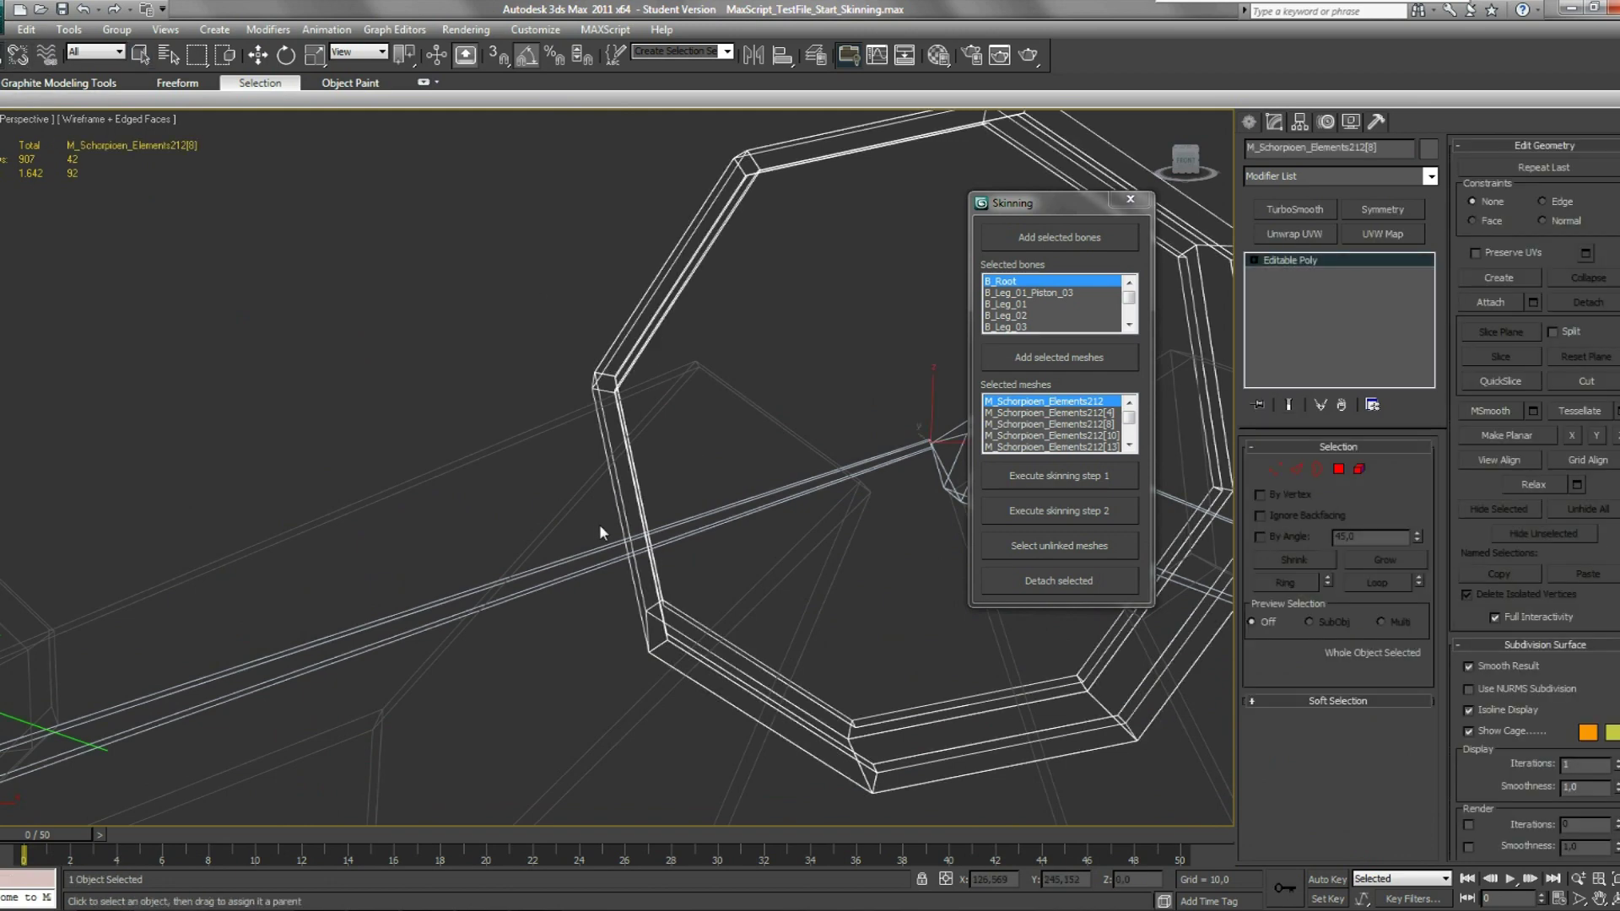
{"action": "middle_click_drag", "start_coordinate": [600, 531], "coordinate": [598, 321]}
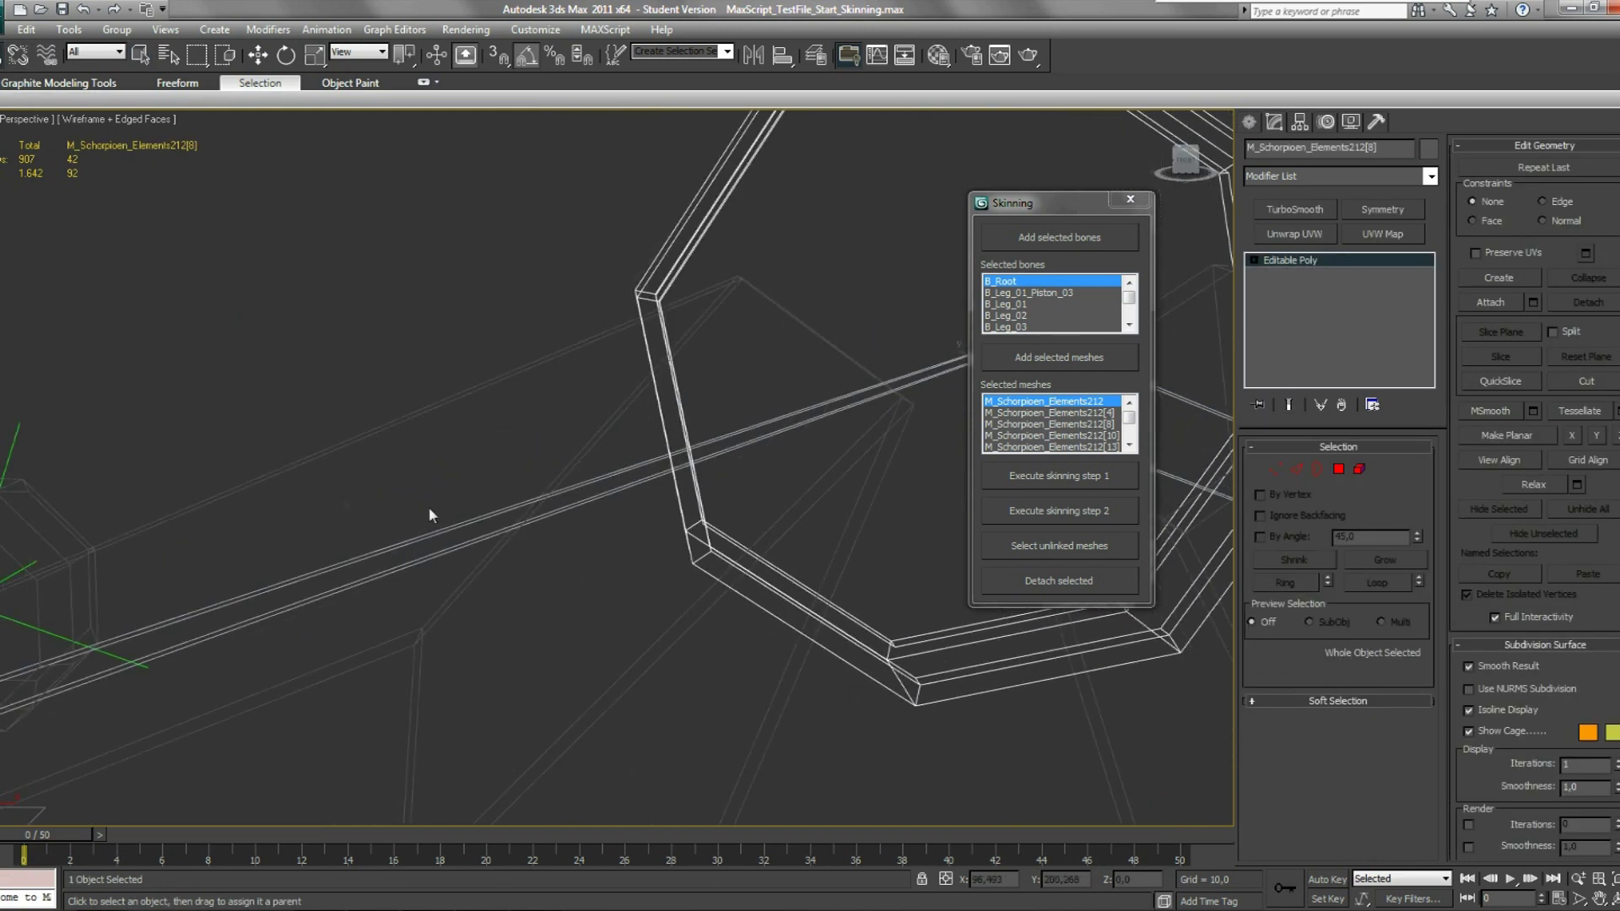
{"action": "left_click_drag", "start_coordinate": [513, 320], "coordinate": [396, 419]}
{"action": "middle_click_drag", "start_coordinate": [614, 451], "coordinate": [719, 335]}
{"action": "scroll", "coordinate": [625, 404], "scroll_direction": "down", "scroll_amount": 8}
{"action": "left_click", "coordinate": [719, 335]}
{"action": "middle_click_drag", "start_coordinate": [530, 428], "coordinate": [506, 375]}
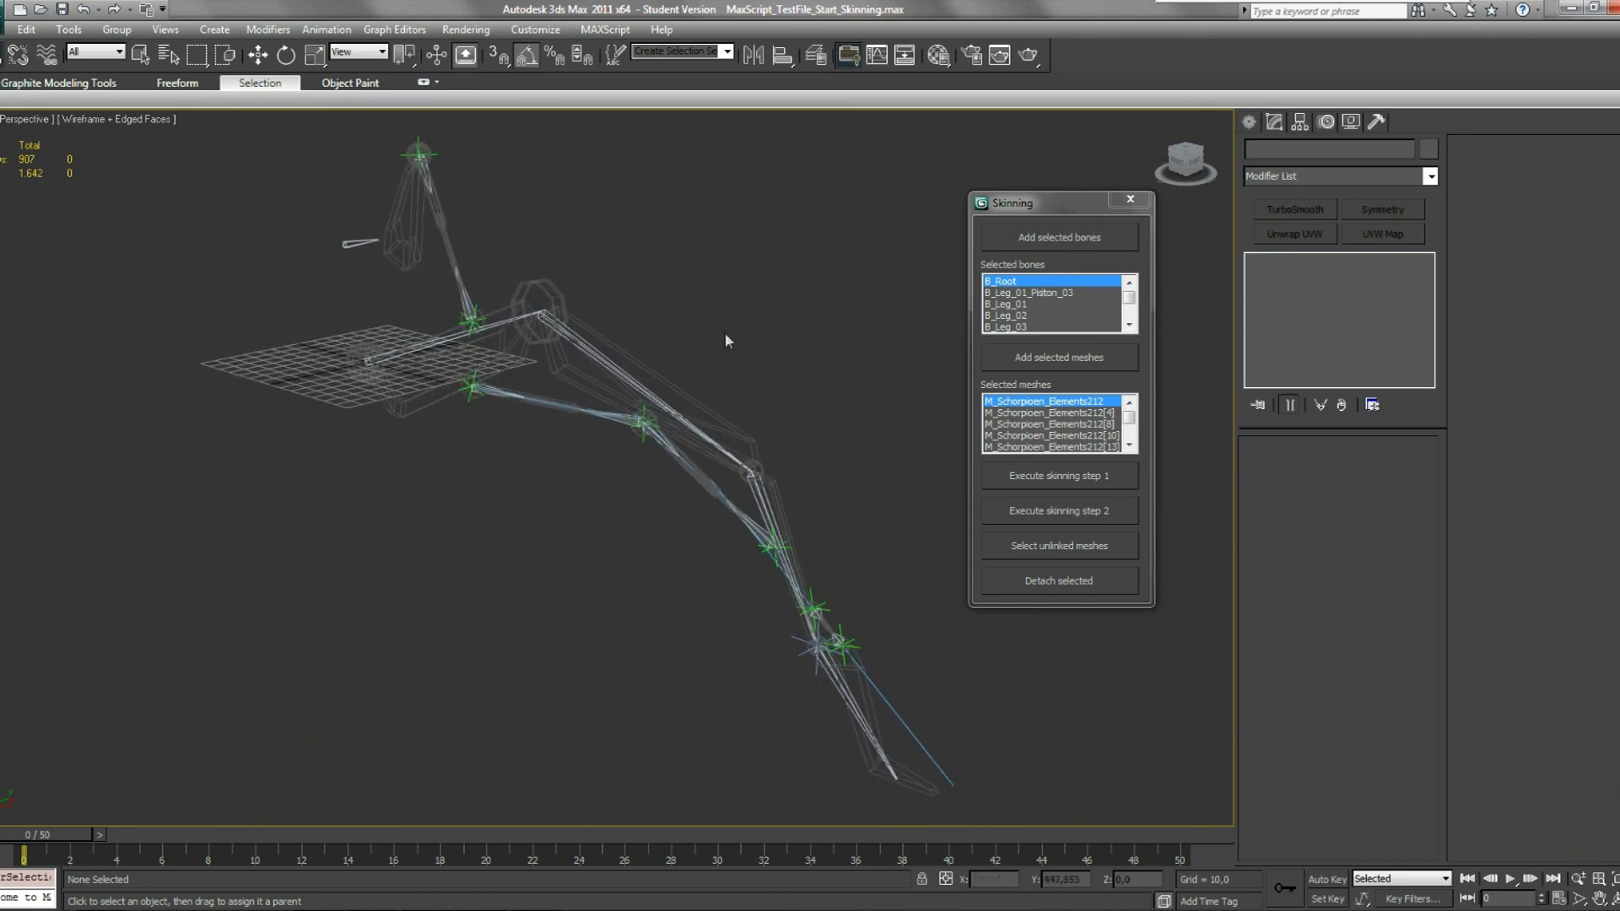
Close the old Skinning dialog, run the skinning script again and place its new dialog beside the leg.
{"action": "left_click", "coordinate": [1131, 200]}
{"action": "left_click", "coordinate": [605, 29]}
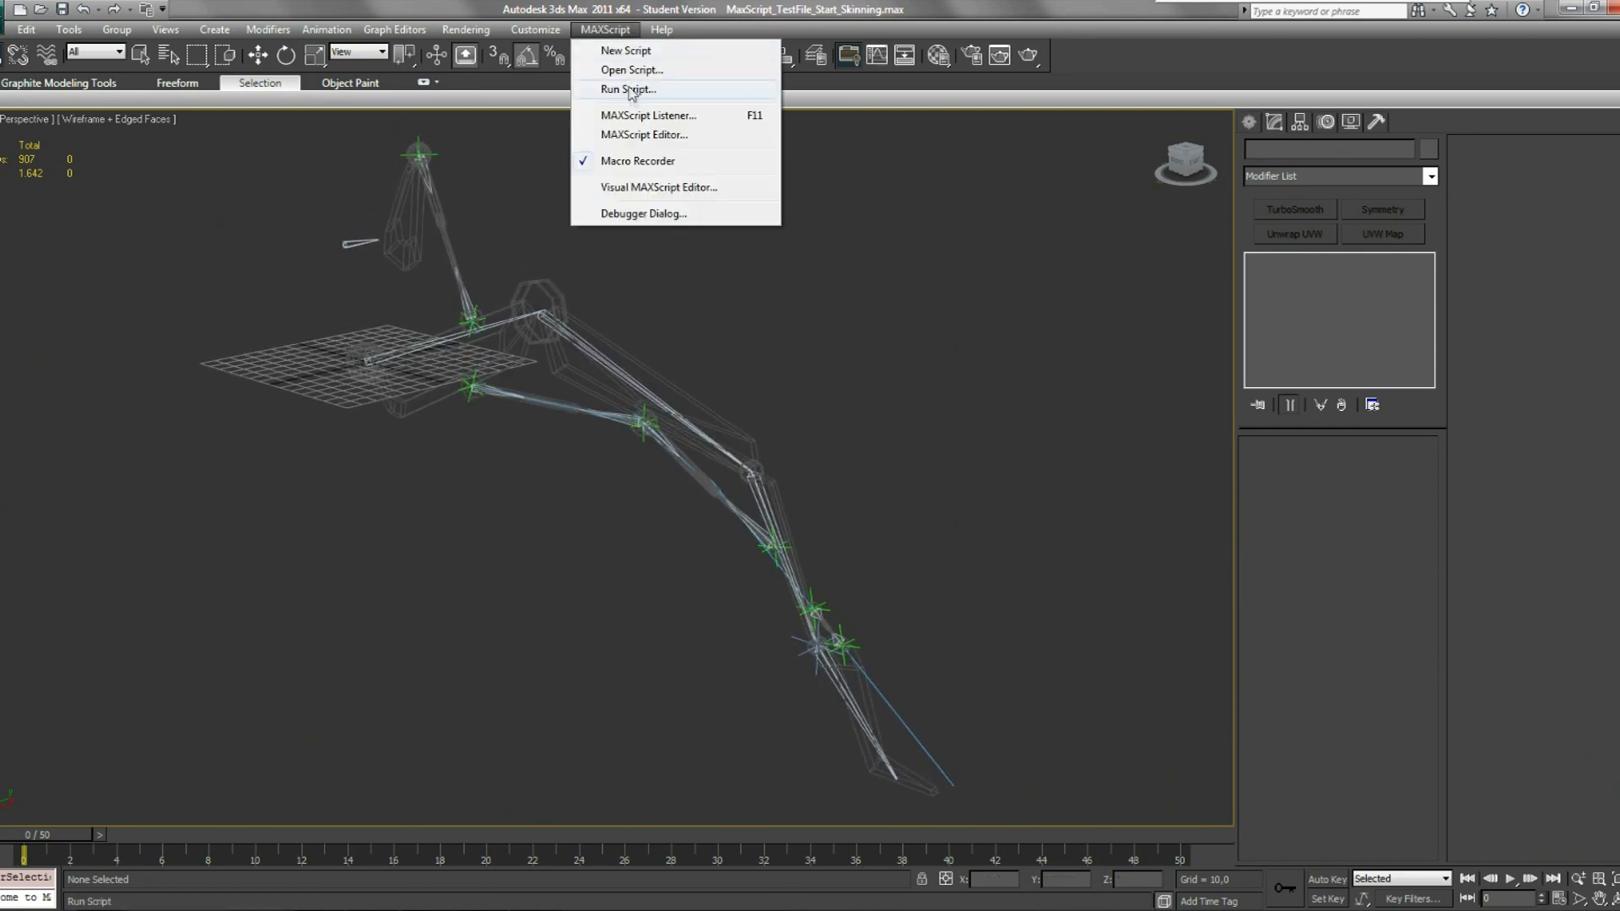
{"action": "left_click", "coordinate": [628, 87]}
{"action": "left_click", "coordinate": [98, 87]}
{"action": "left_click_drag", "start_coordinate": [817, 250], "coordinate": [1055, 212]}
Hide and freeze the Helpers and 0 (default) layers, and add all leg bones to the script's bone list.
{"action": "left_click", "coordinate": [814, 55]}
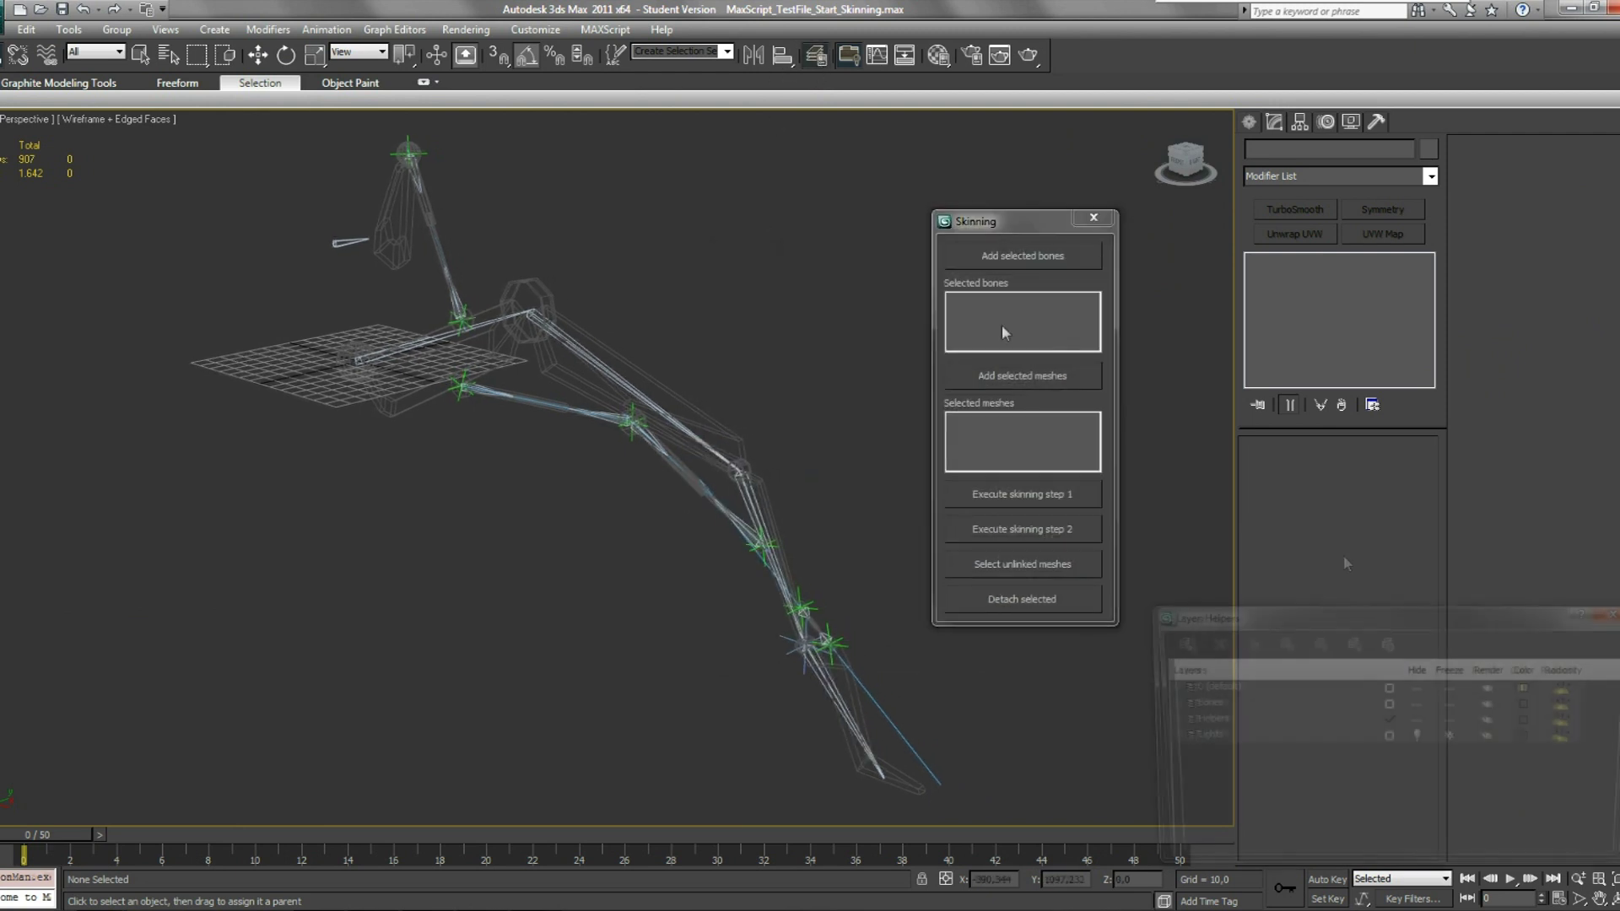
{"action": "left_click", "coordinate": [1421, 721]}
{"action": "left_click", "coordinate": [1418, 688]}
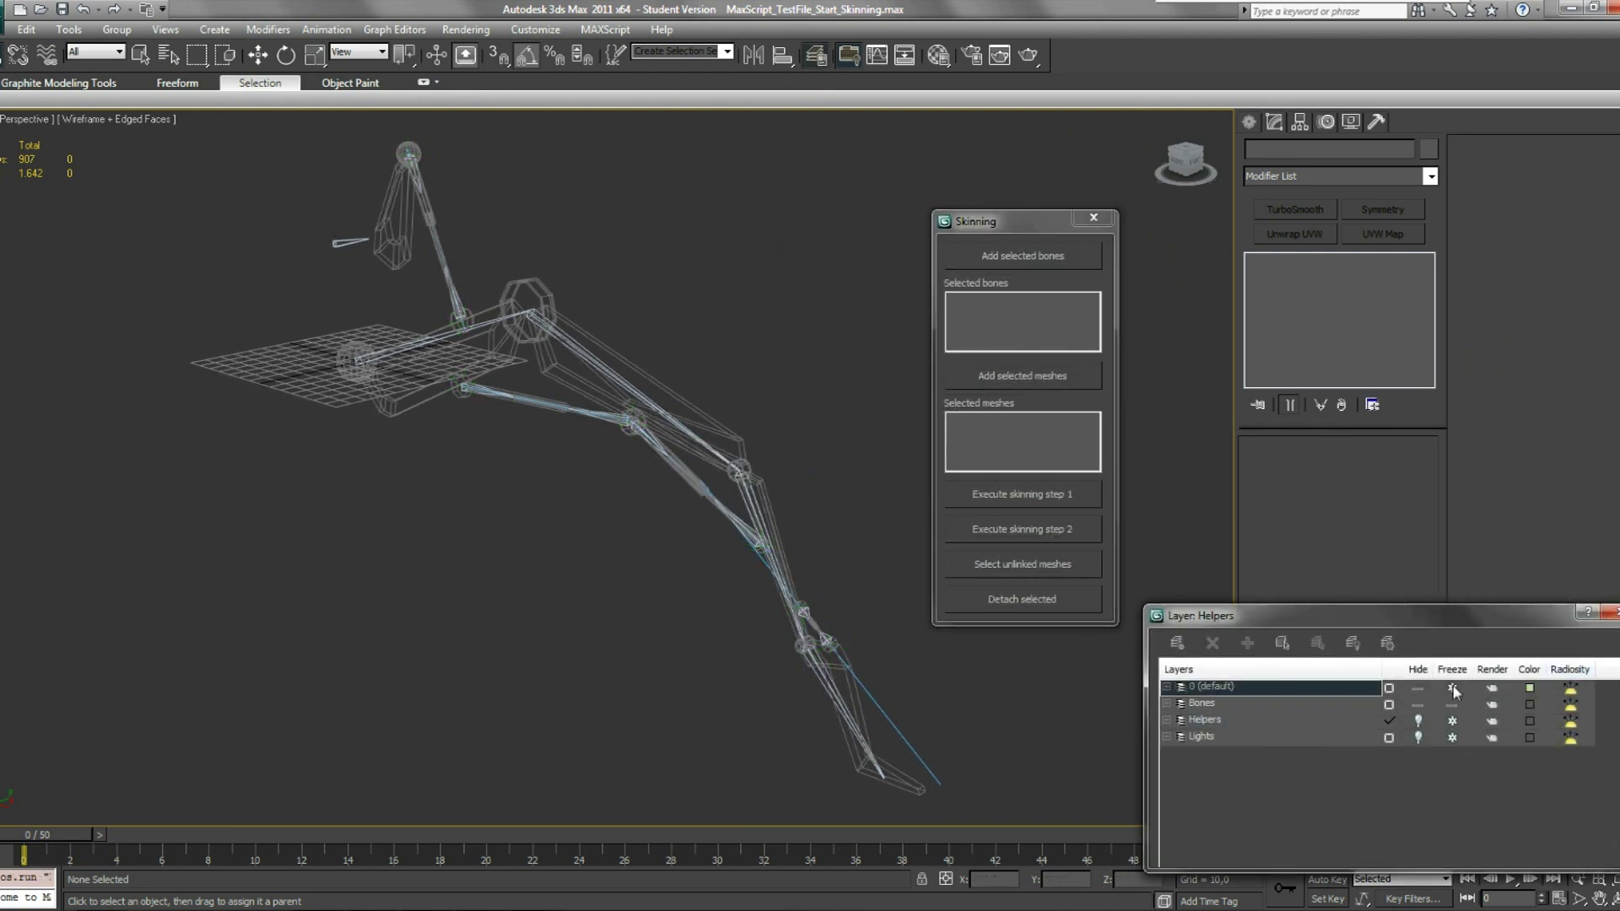
{"action": "middle_click_drag", "start_coordinate": [338, 215], "coordinate": [312, 210]}
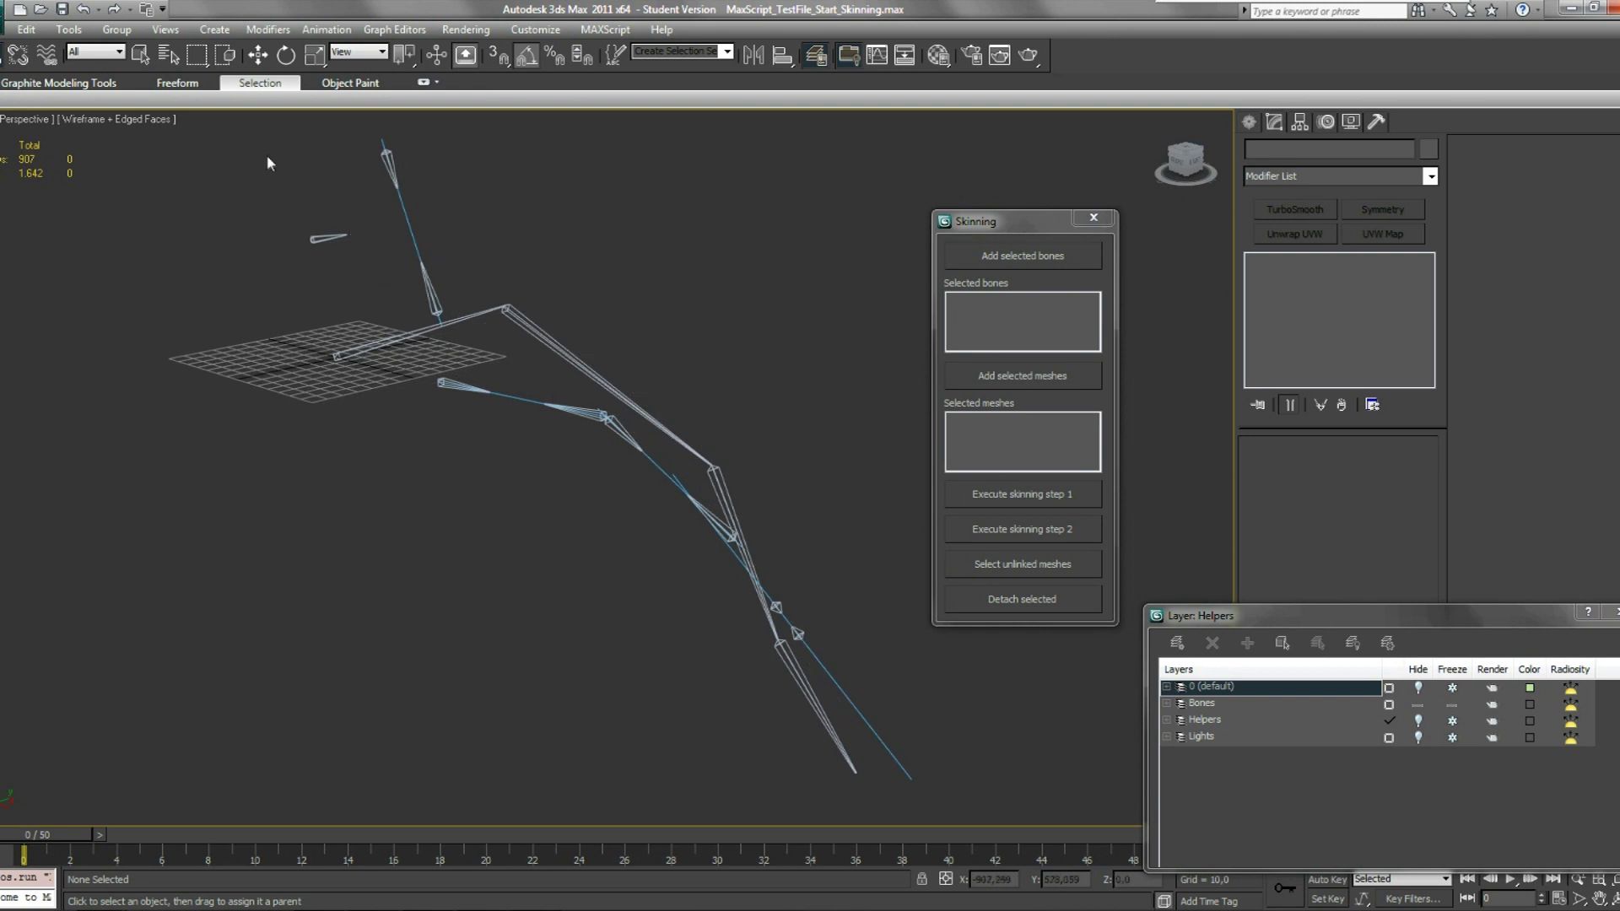
{"action": "left_click_drag", "start_coordinate": [269, 163], "coordinate": [868, 784]}
{"action": "left_click", "coordinate": [993, 255]}
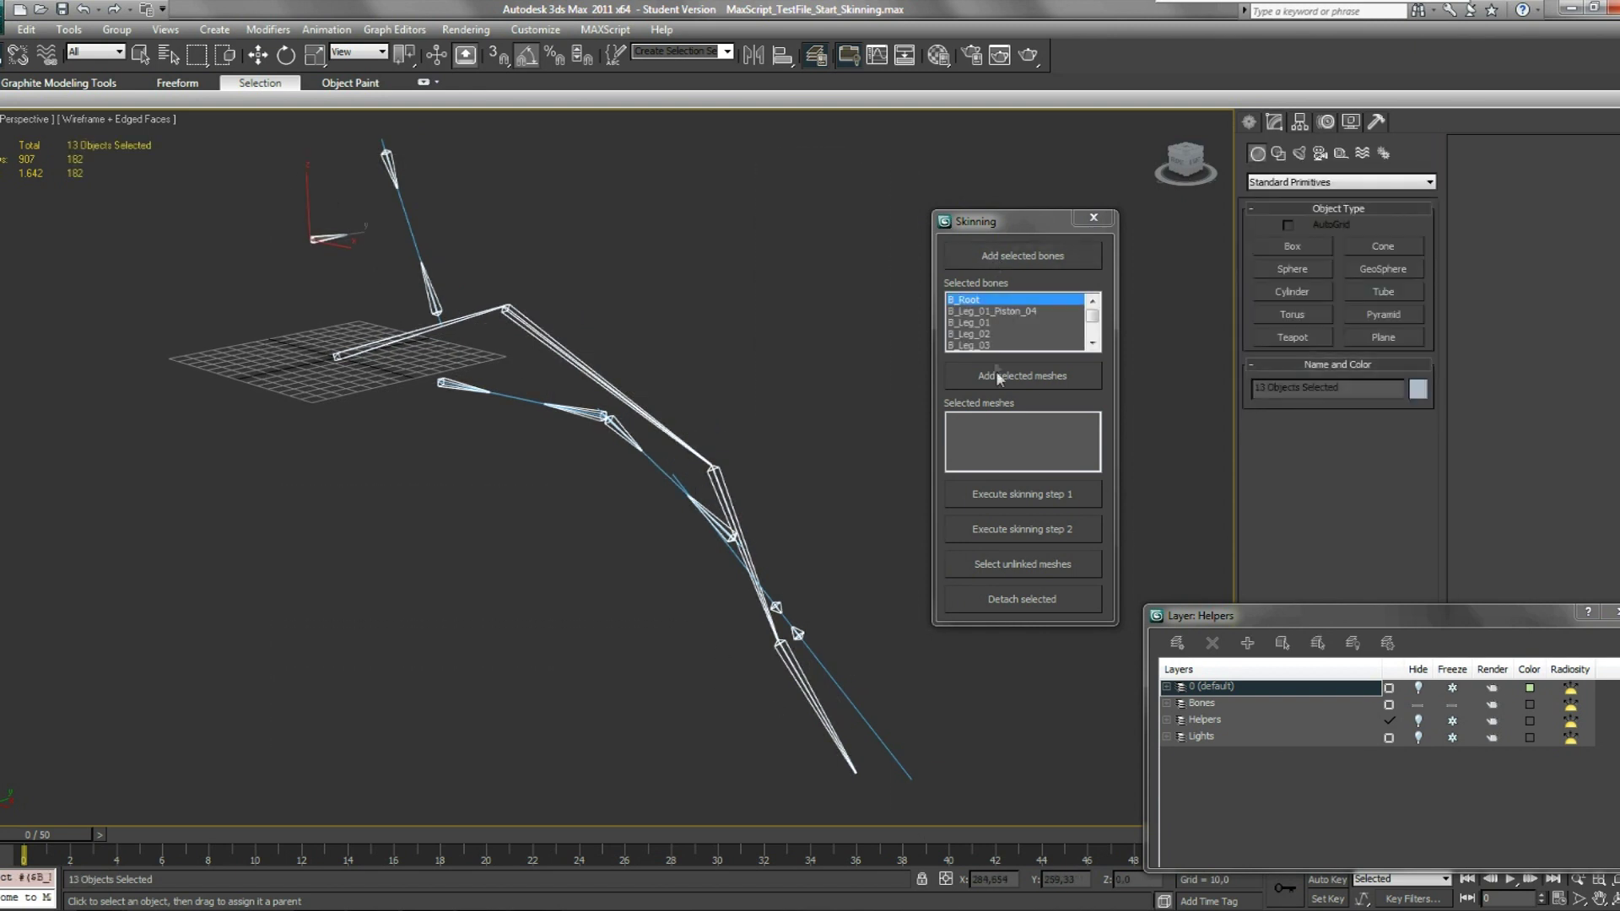
Hide and freeze the Bones layer, restore 0 (default), and add all leg meshes to the script's mesh list.
{"action": "left_click", "coordinate": [1419, 703]}
{"action": "left_click", "coordinate": [1451, 704]}
{"action": "left_click", "coordinate": [1452, 688]}
{"action": "left_click", "coordinate": [1418, 687]}
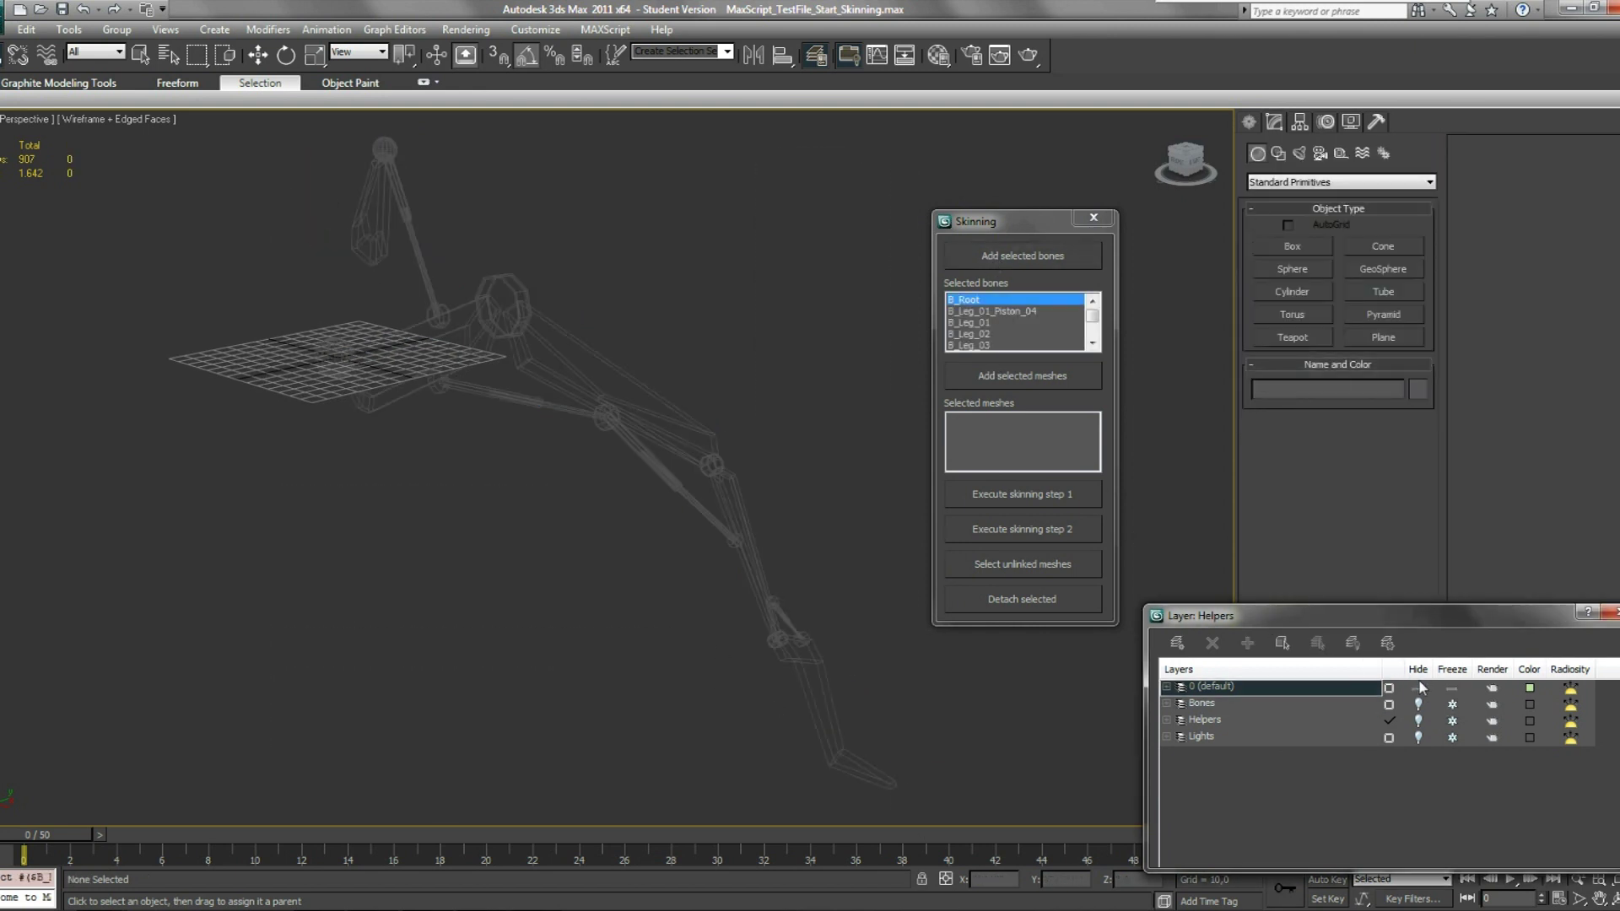
{"action": "left_click_drag", "start_coordinate": [266, 133], "coordinate": [1021, 791]}
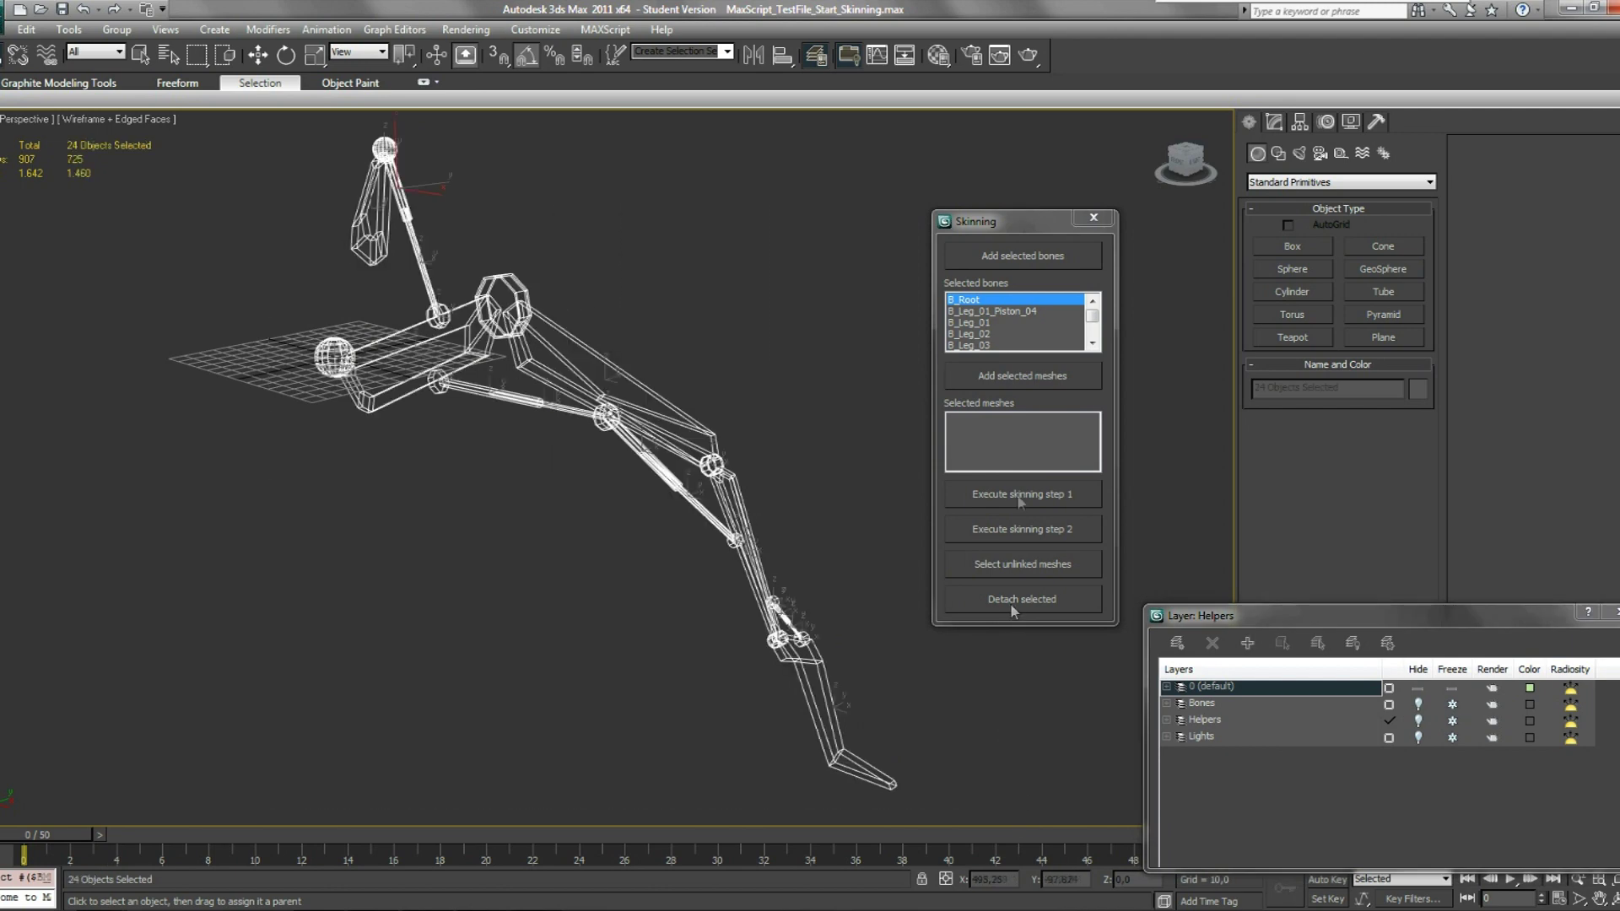
{"action": "left_click", "coordinate": [1023, 382]}
Execute skinning step 1 on the listed bones and meshes and dismiss the script's messages.
{"action": "middle_click_drag", "start_coordinate": [684, 496], "coordinate": [720, 506]}
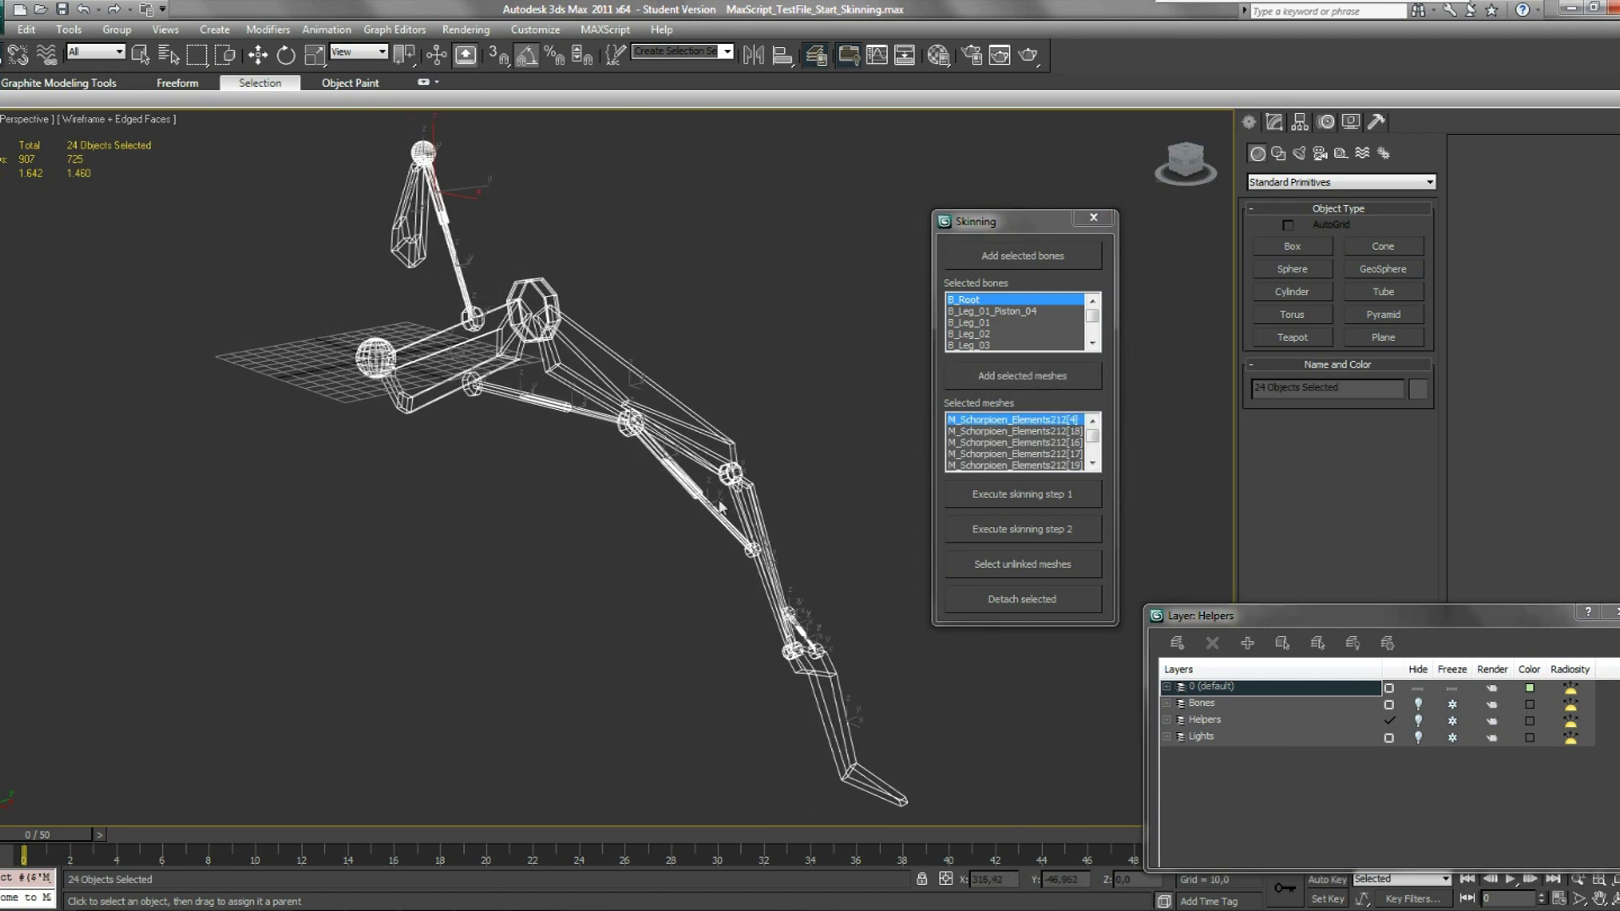
{"action": "left_click", "coordinate": [1013, 491]}
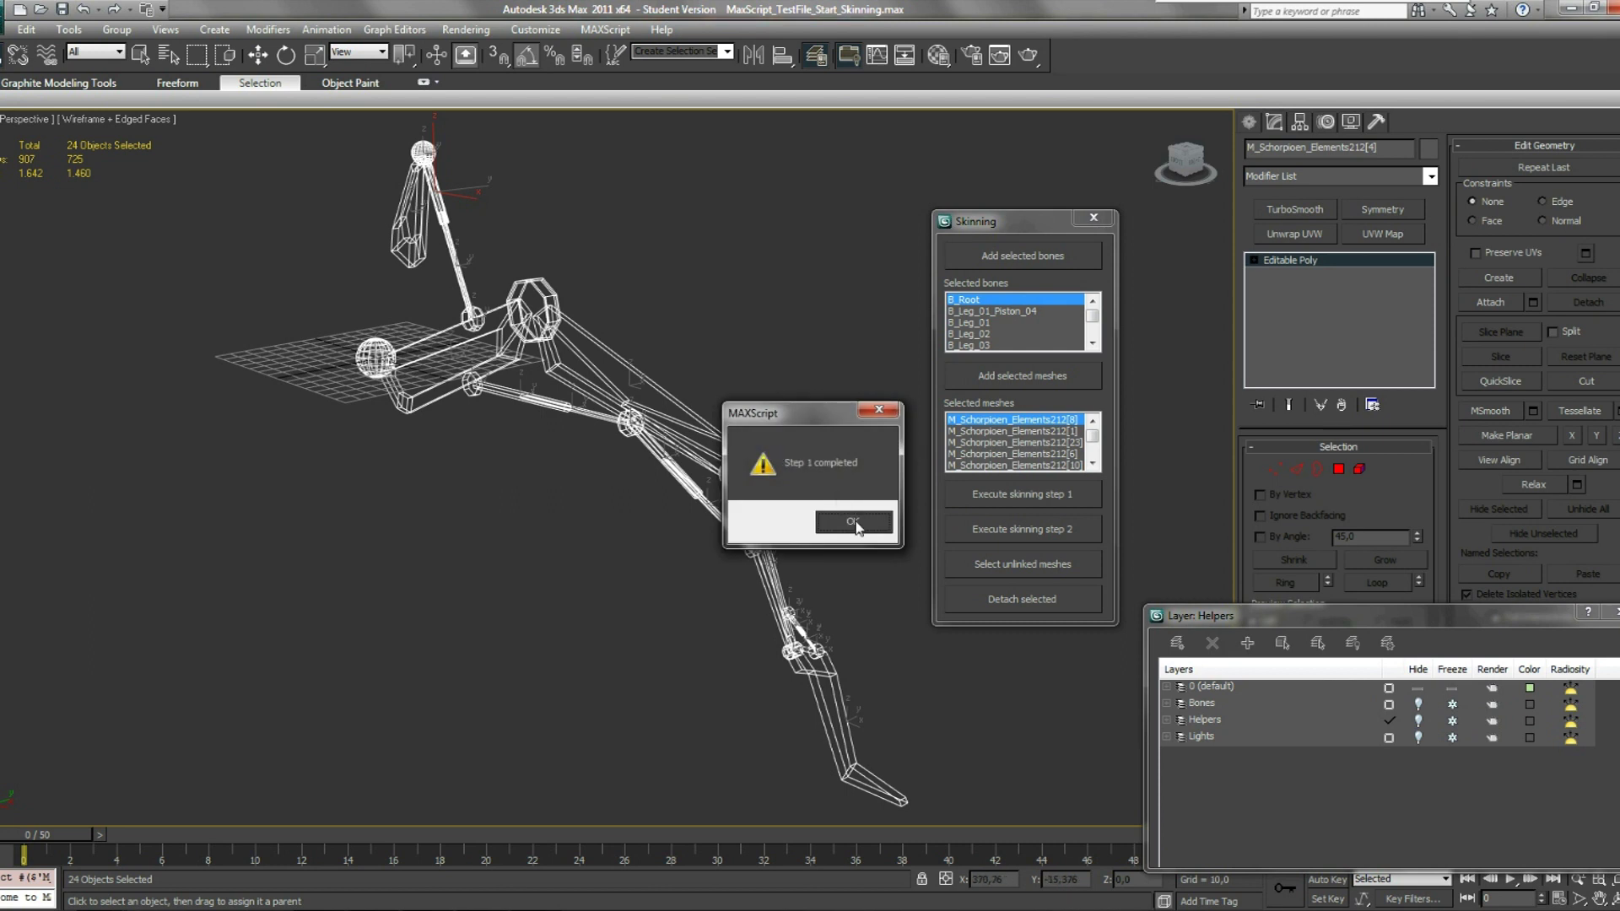
{"action": "left_click_drag", "start_coordinate": [788, 415], "coordinate": [400, 522]}
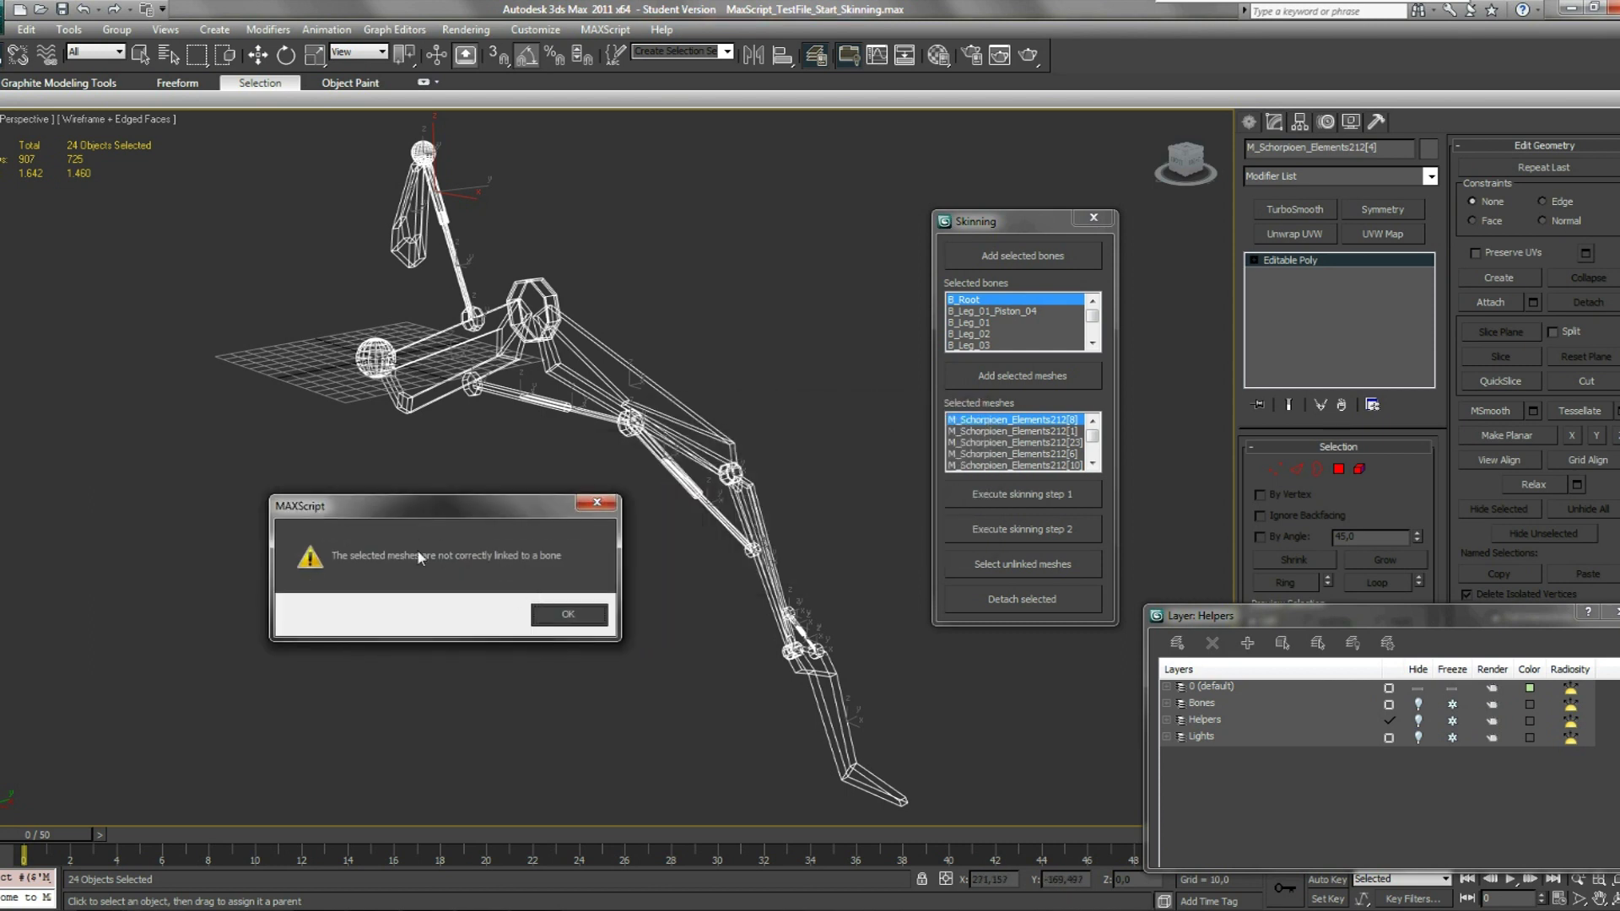
{"action": "left_click", "coordinate": [600, 621]}
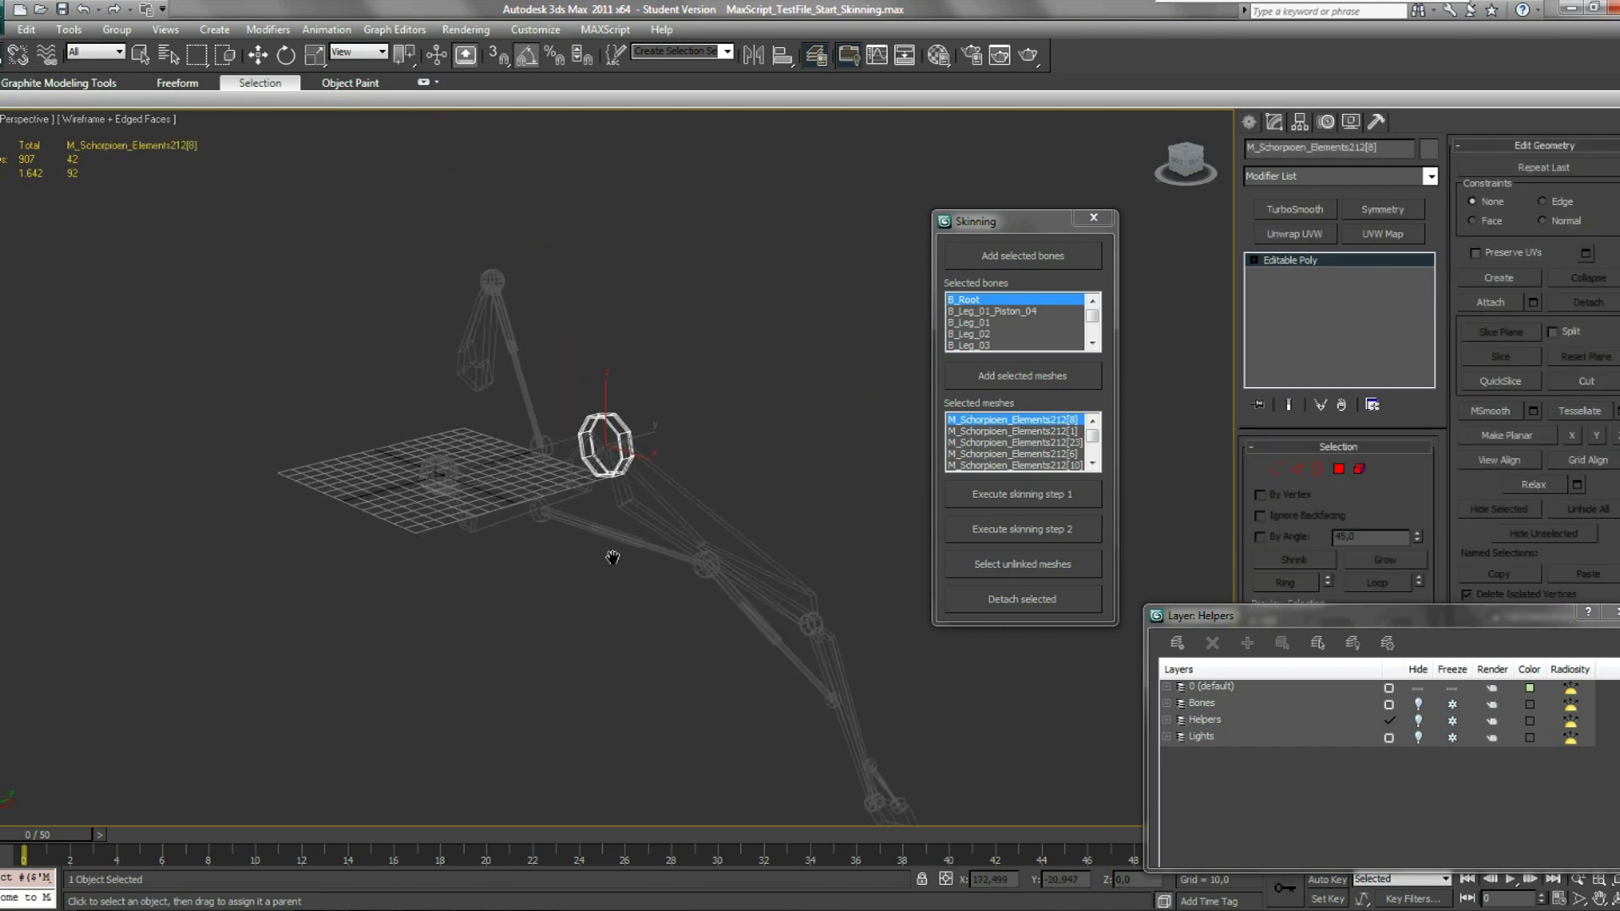
Examine the mesh that the script left selected, up close and within the whole leg.
{"action": "scroll", "coordinate": [613, 549], "scroll_direction": "up", "scroll_amount": 8}
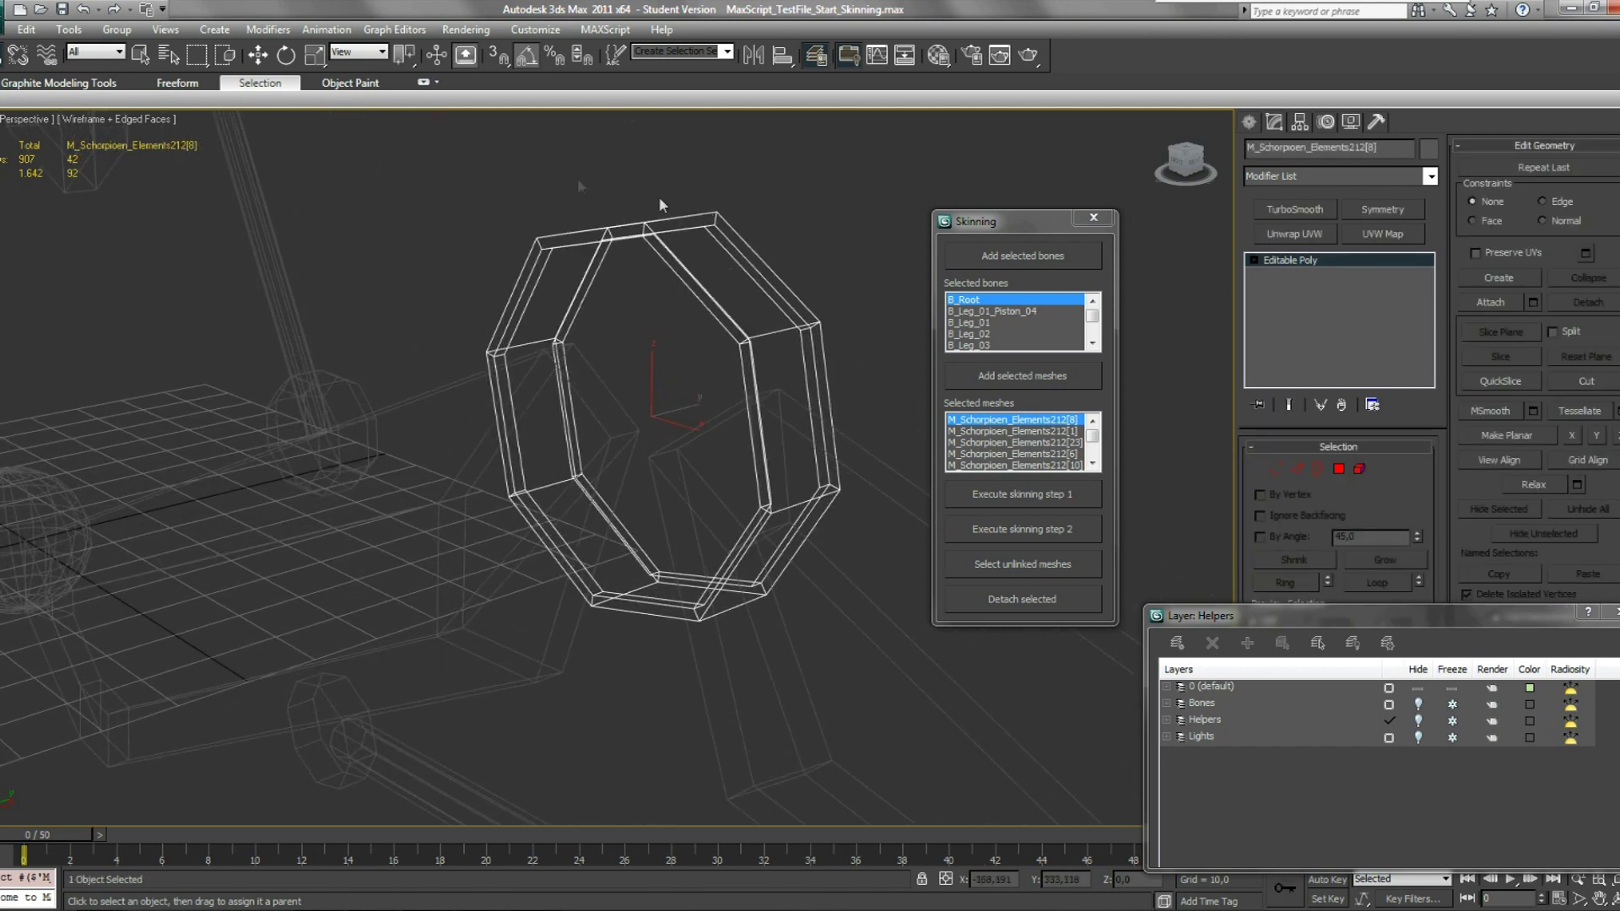
{"action": "scroll", "coordinate": [689, 537], "scroll_direction": "down", "scroll_amount": 10}
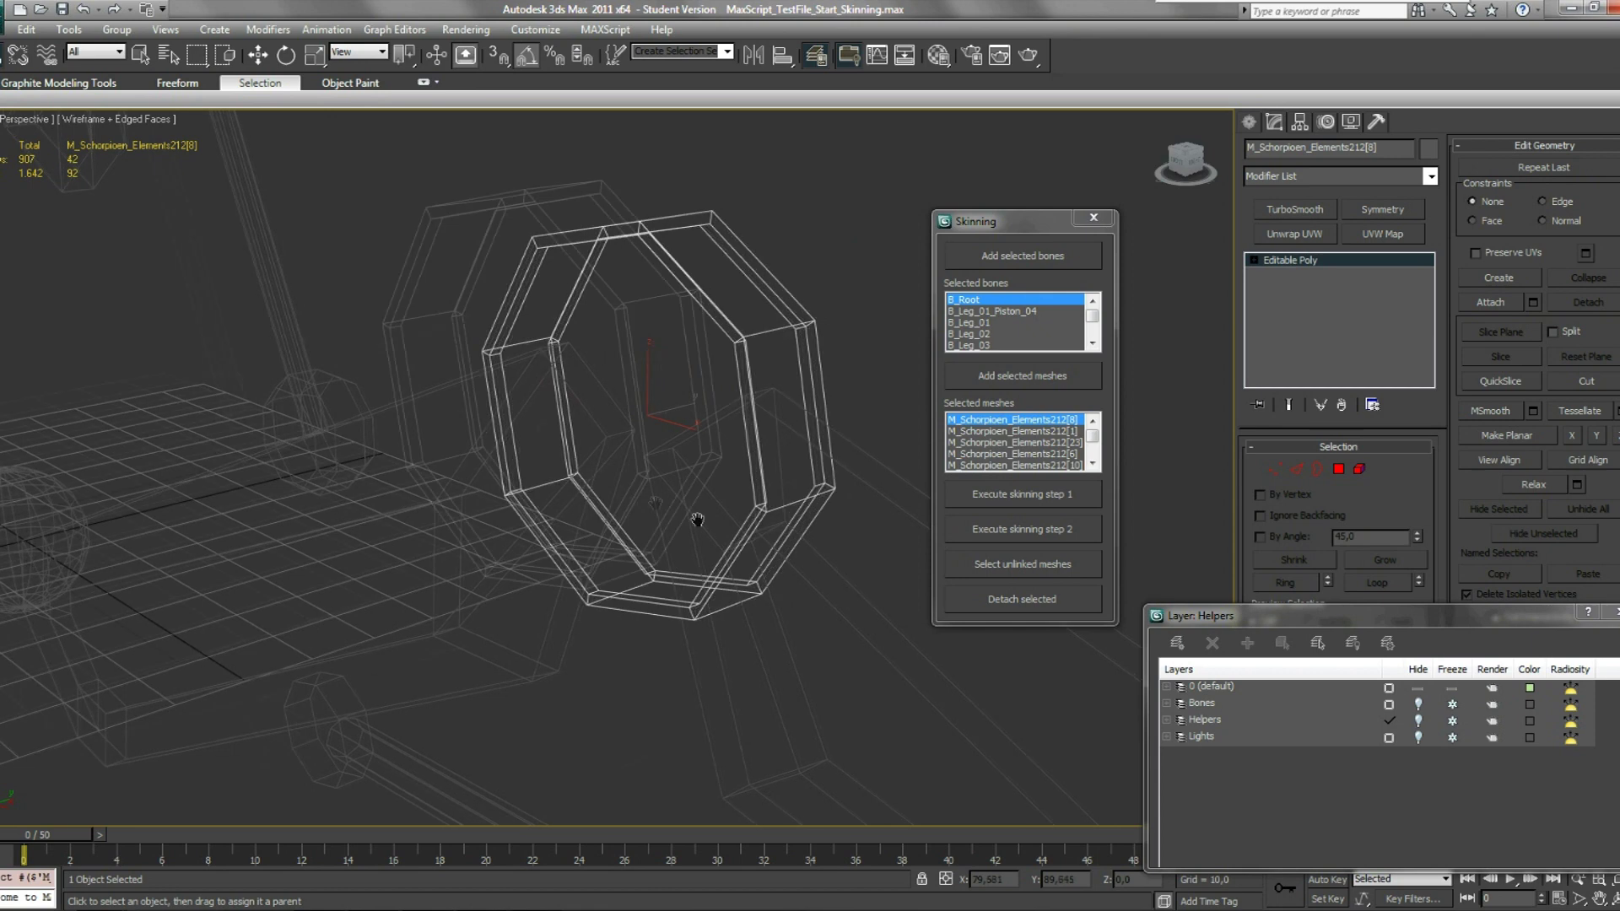
{"action": "middle_click_drag", "start_coordinate": [539, 392], "coordinate": [508, 324]}
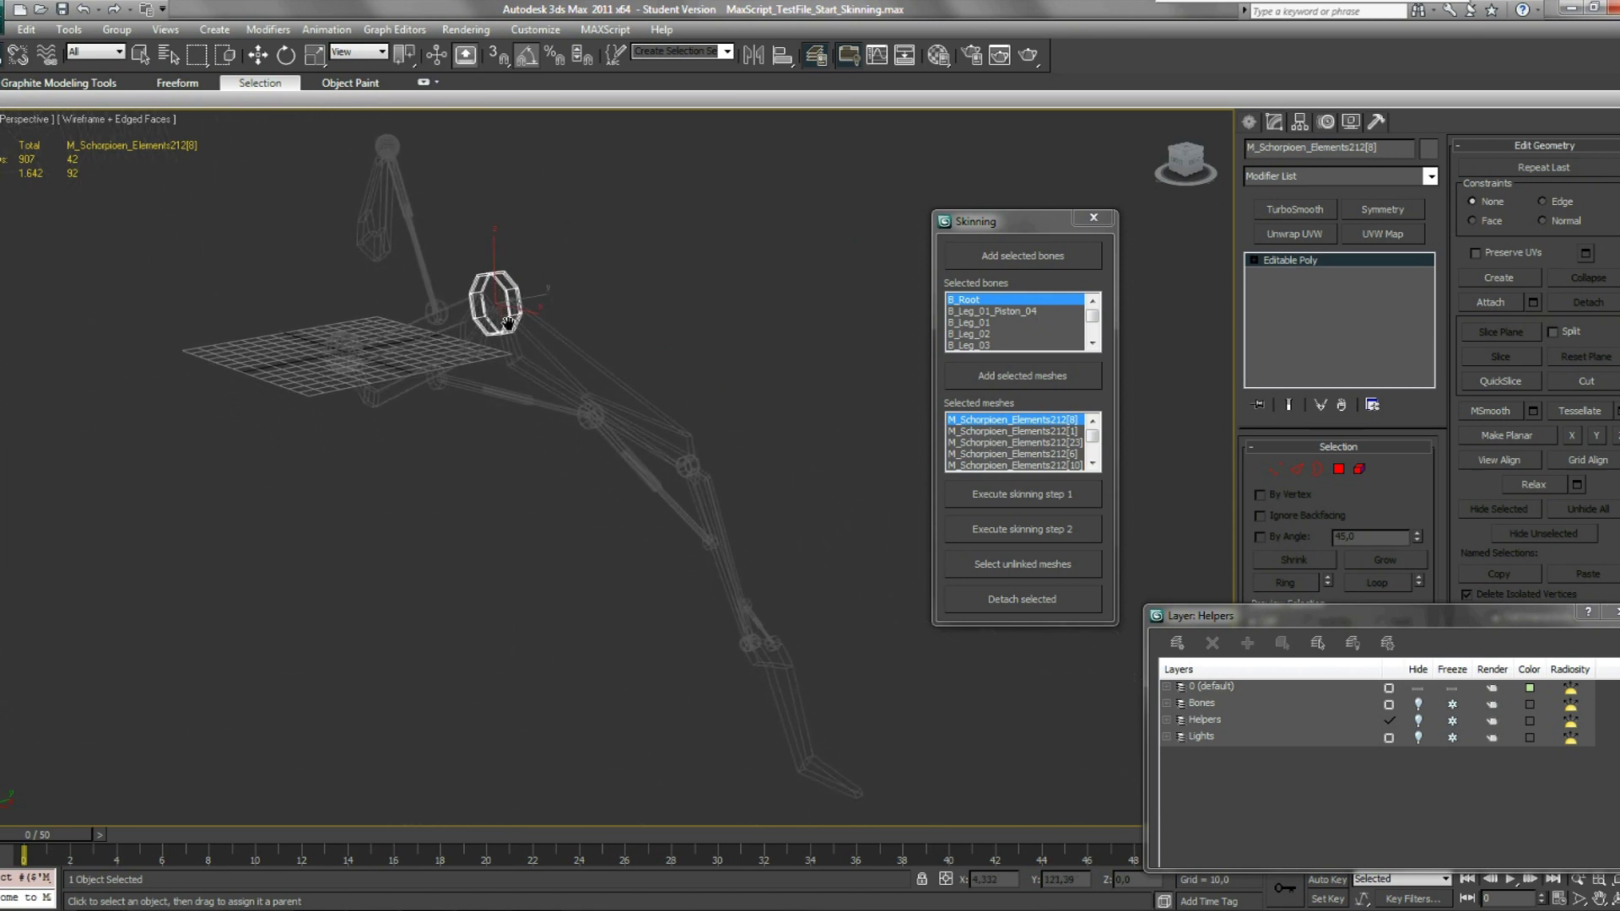
{"action": "mouse_move", "coordinate": [608, 445]}
{"action": "middle_mouse_down"}
{"action": "mouse_move", "coordinate": [588, 452]}
{"action": "mouse_move", "coordinate": [594, 470]}
{"action": "middle_mouse_up"}
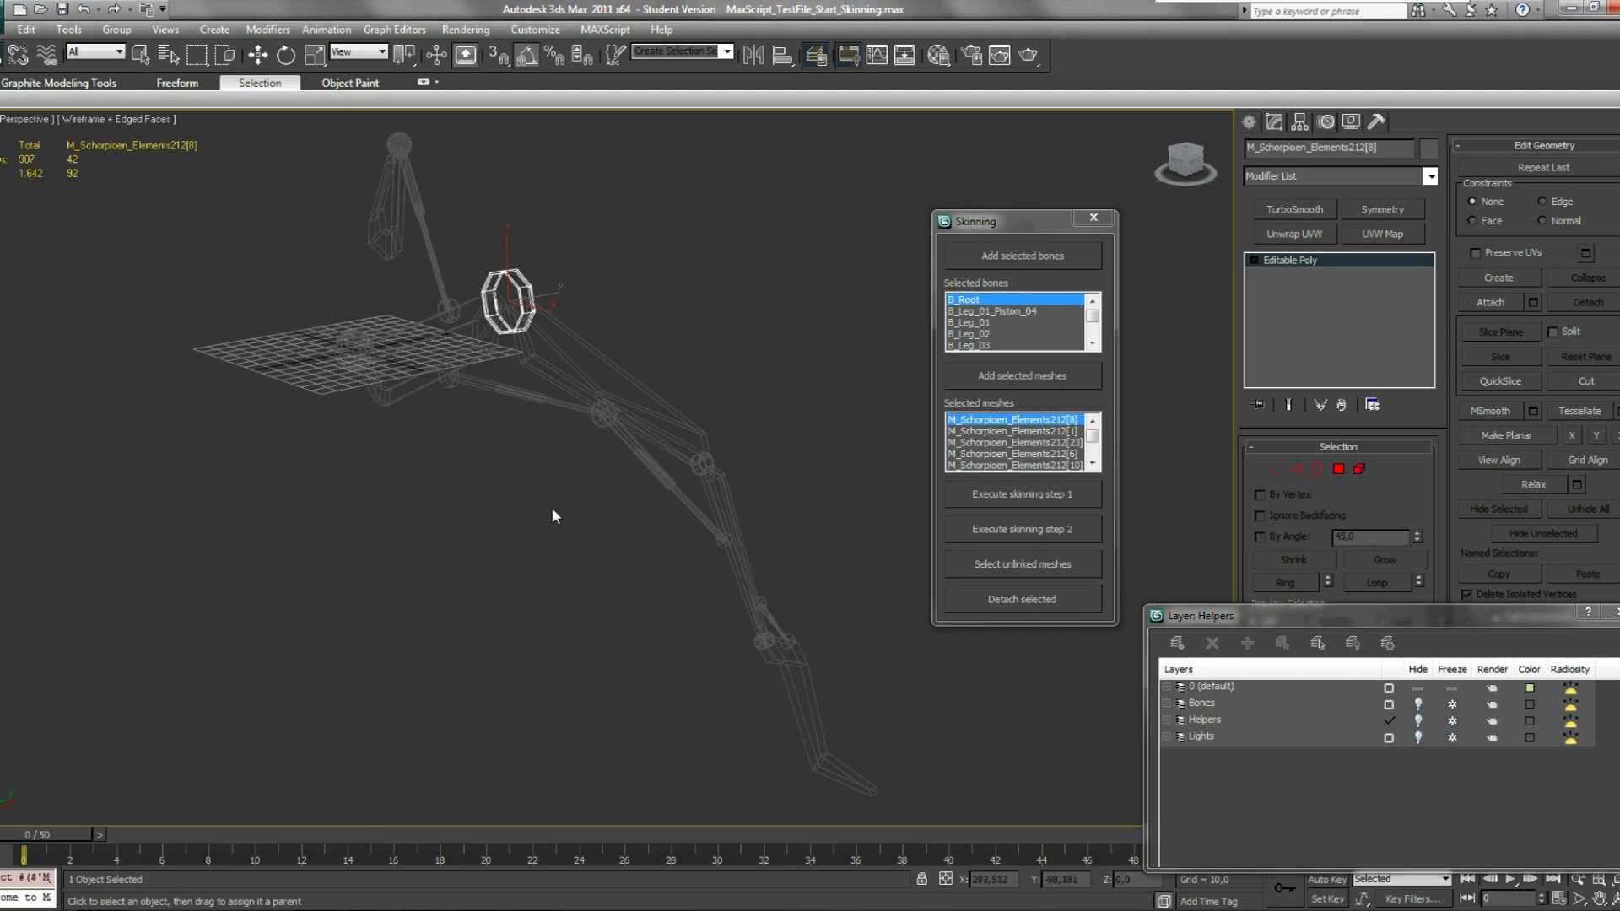